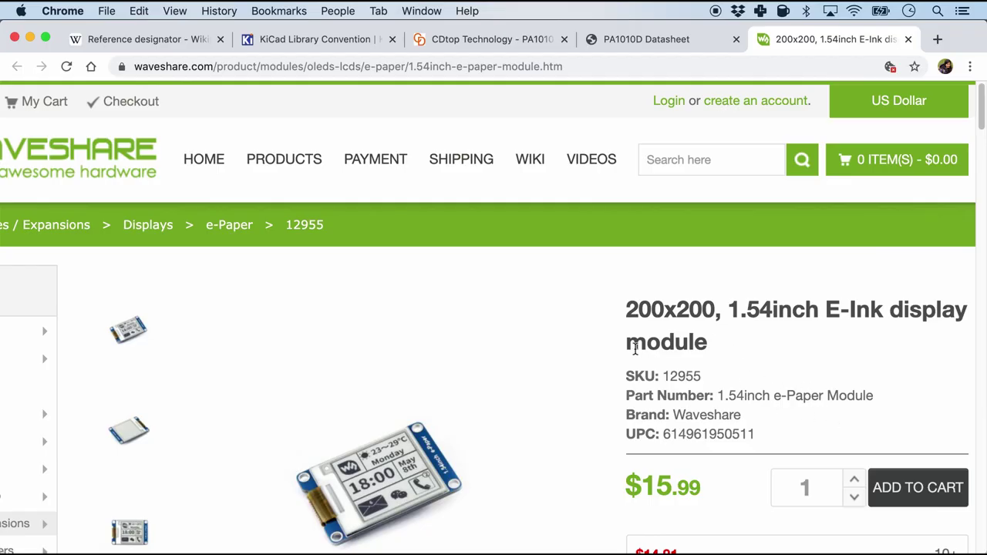
Scroll the Waveshare 1.54inch E-Ink product page to the price tiers and enlarge the product photo.
scroll(635, 348, down, 5)
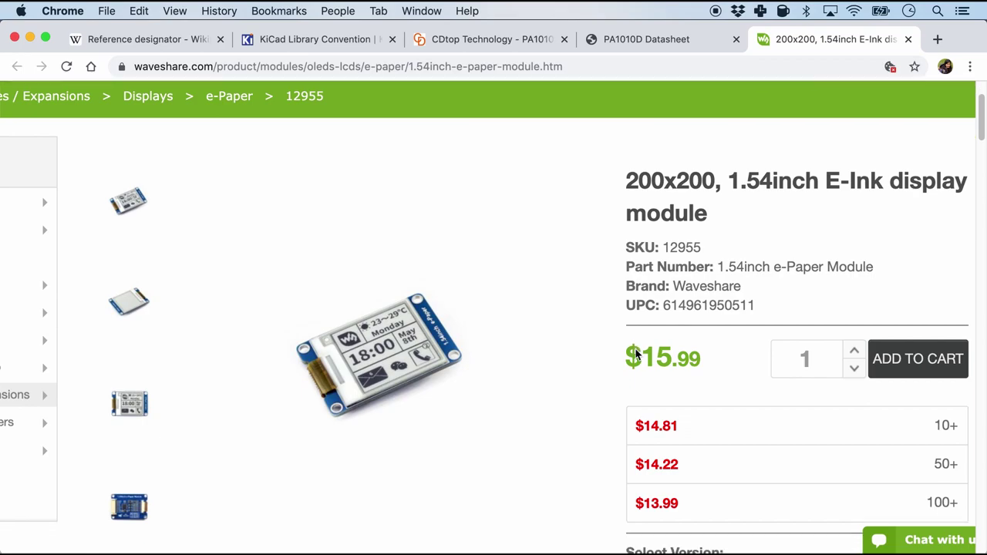
scroll(635, 351, down, 1)
mouse_move(459, 293)
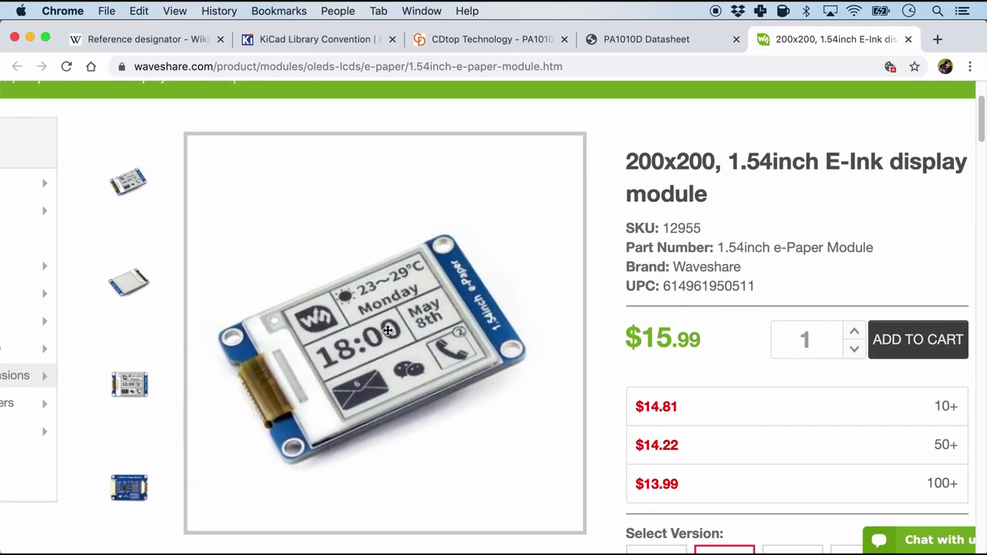
Bring up the e-ink module photos in Preview and zoom in to read the pin labels.
key(super+Tab)
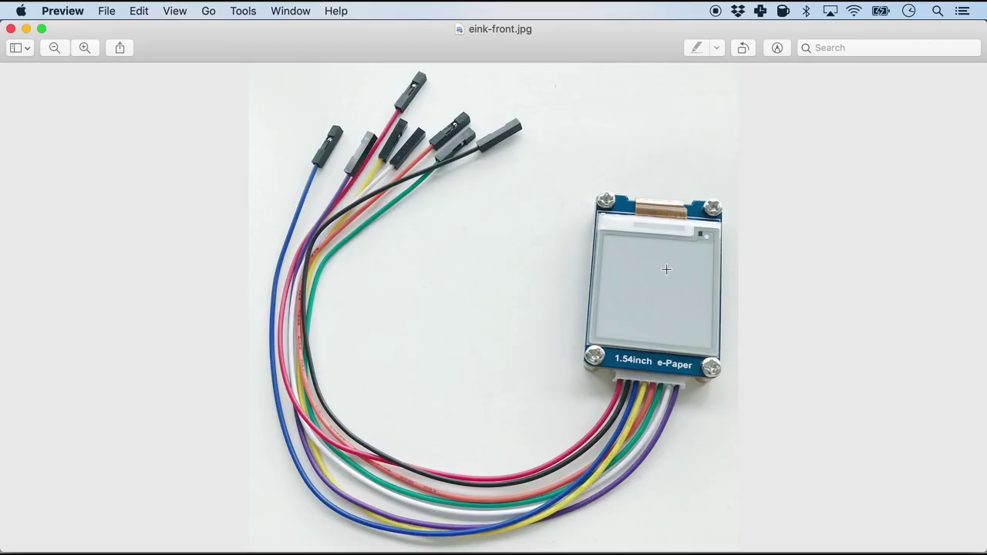
key(super+plus)
key(super+plus)
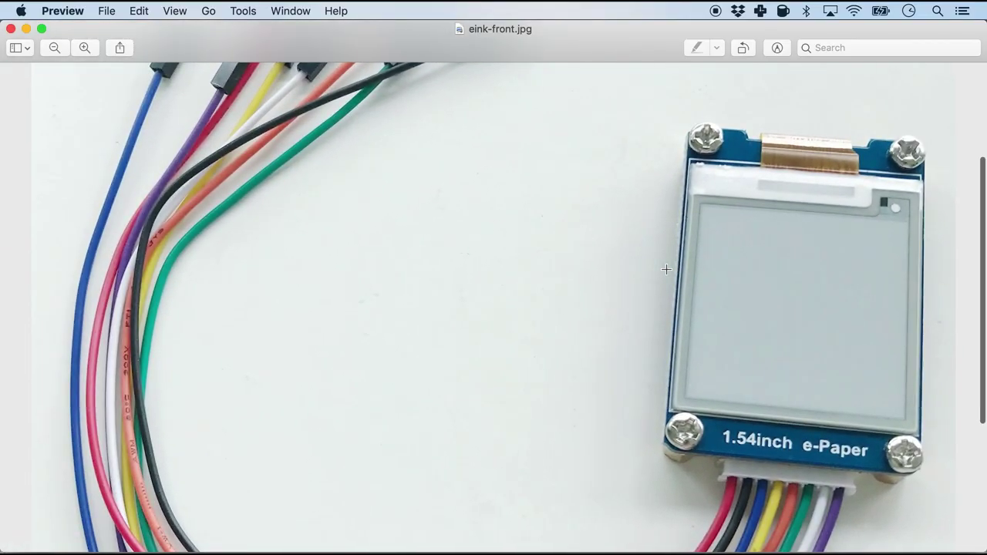
scroll(814, 482, down, 2)
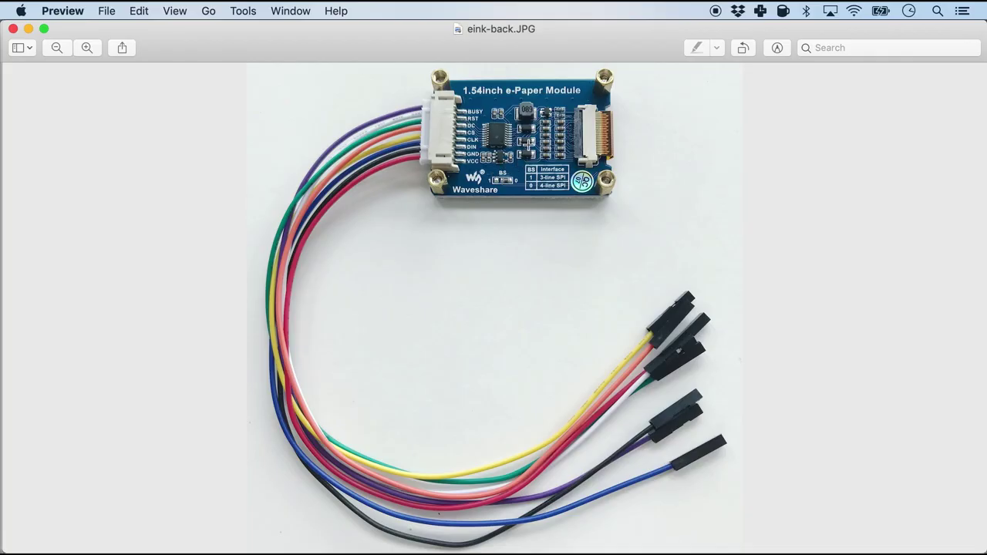
ctrl+scroll(494, 309, up, 5)
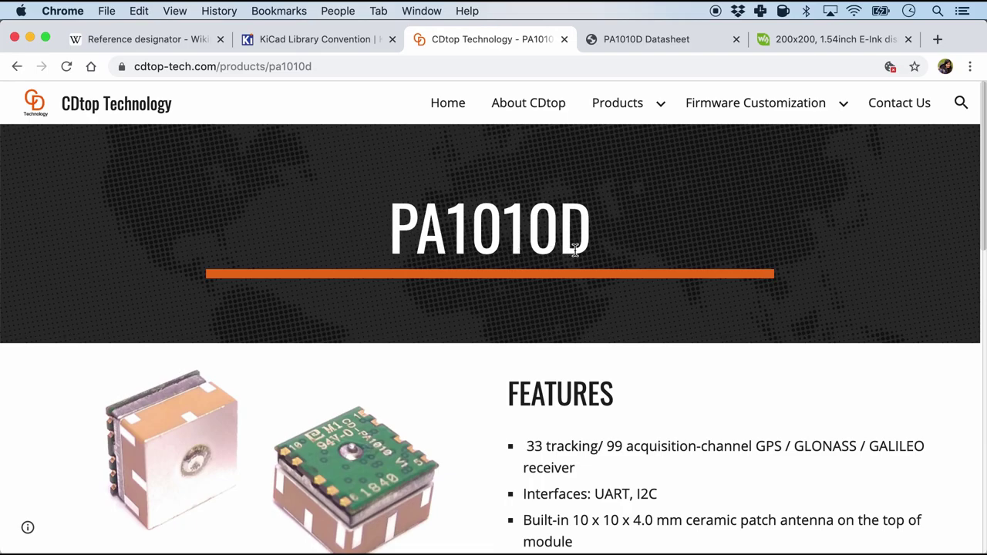
Open the PA1010D Datasheet tab and scroll through its title page and module photos.
scroll(637, 244, down, 10)
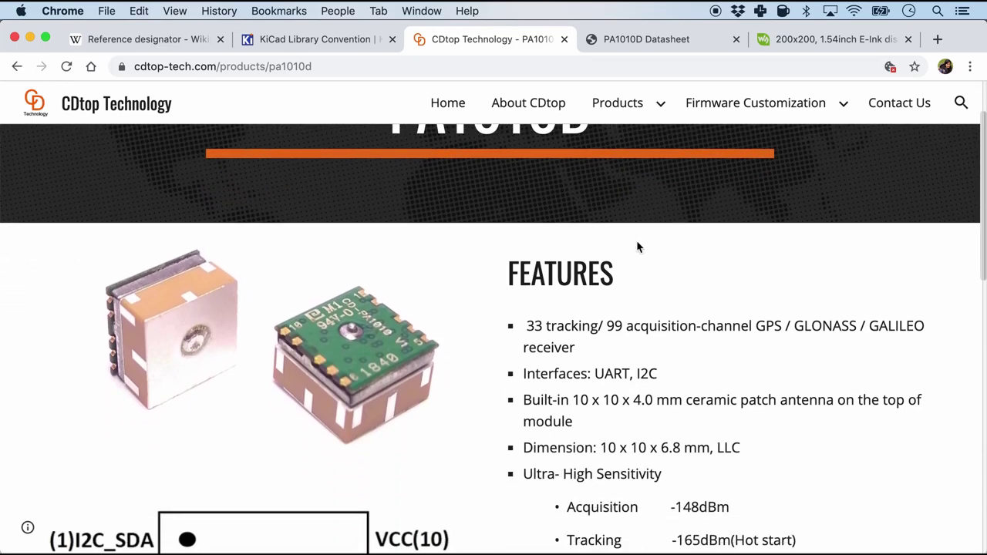
click(645, 40)
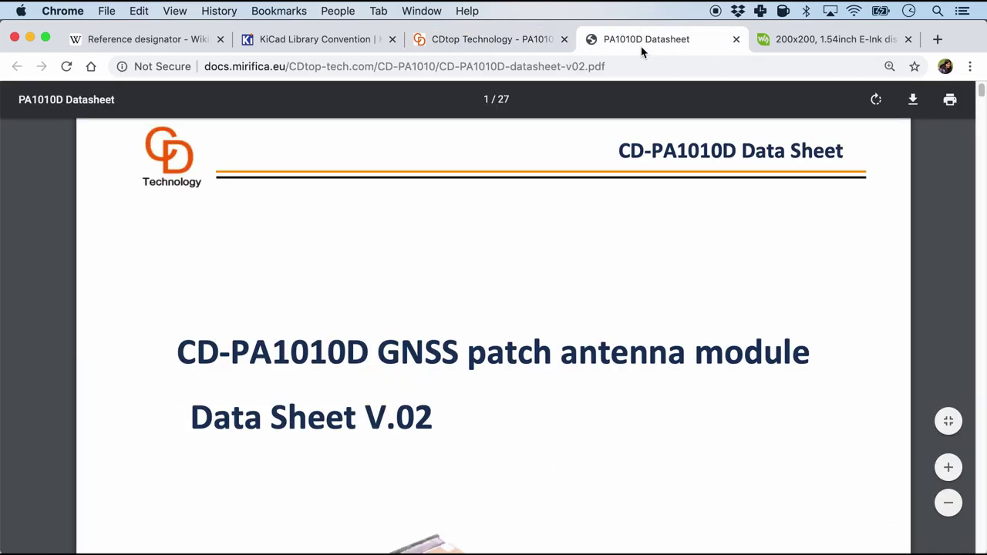
scroll(651, 357, down, 5)
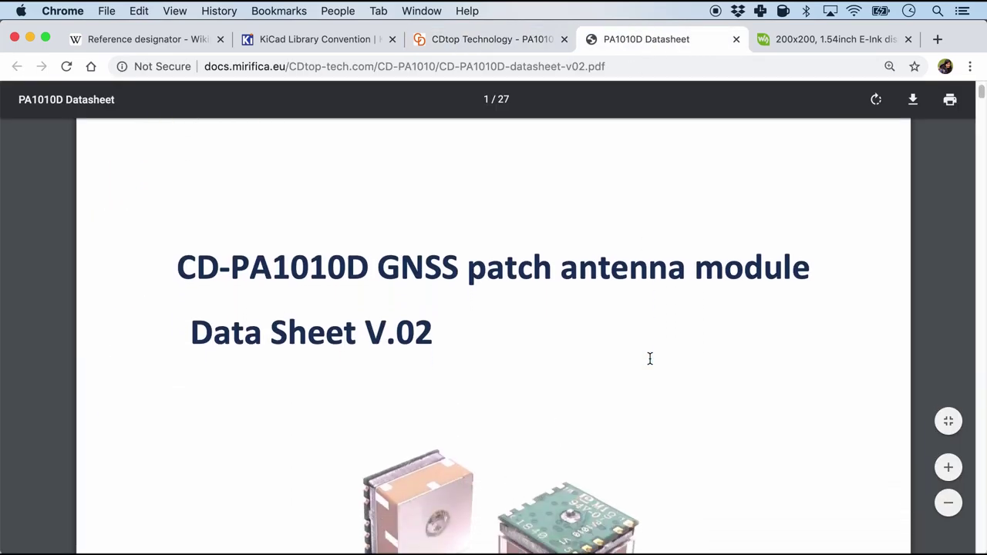
scroll(650, 359, down, 2)
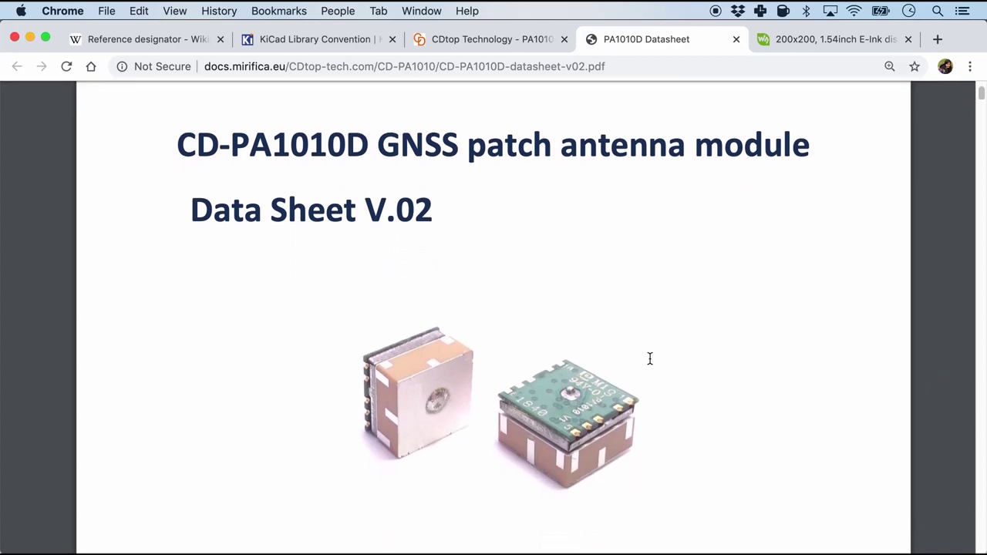
key(super+Tab)
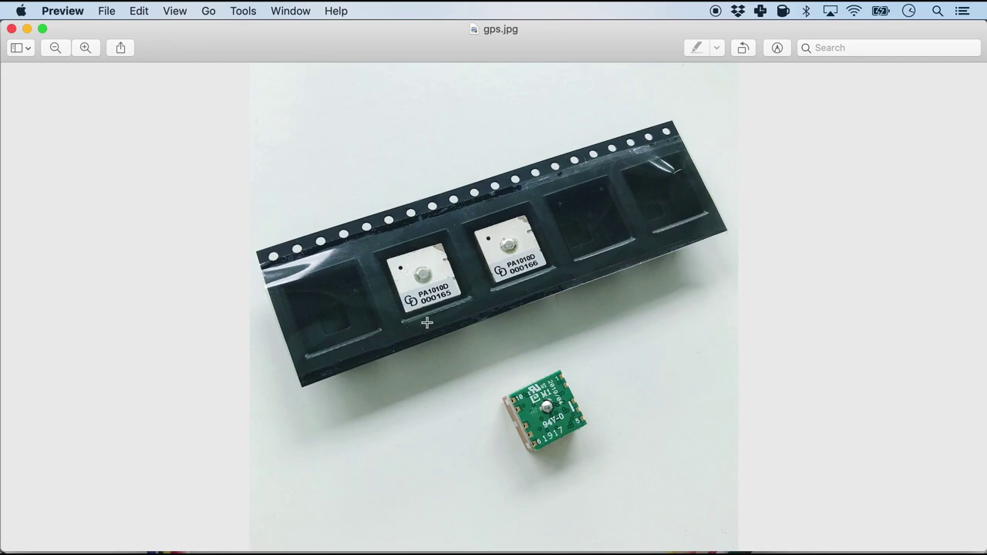
Zoom in on gps.jpg around the green PA1010D module.
scroll(556, 401, up, 5)
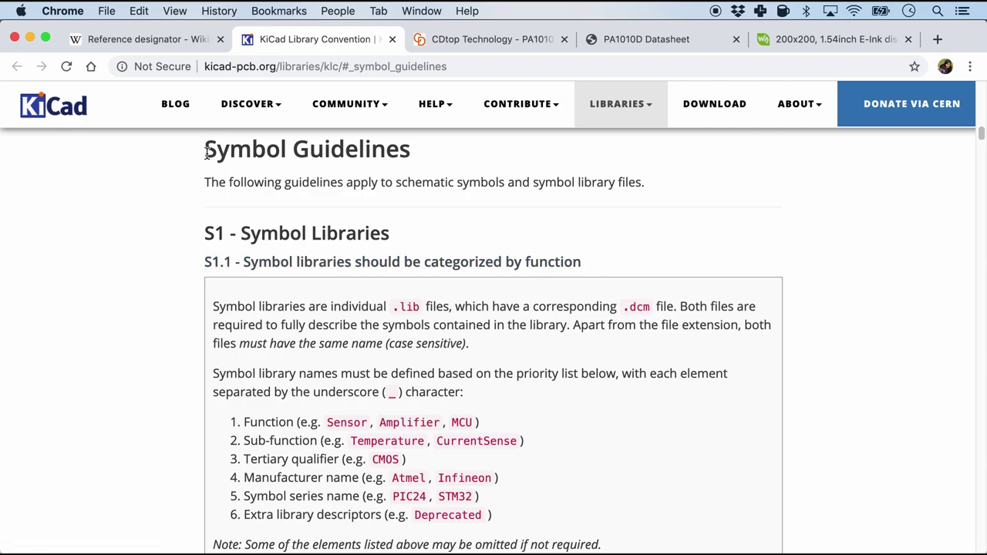
Scroll the KiCad Symbol Guidelines page down to the LTC4357 example symbols.
drag(205, 149, 408, 150)
click(463, 176)
scroll(617, 447, down, 10)
scroll(617, 448, down, 9)
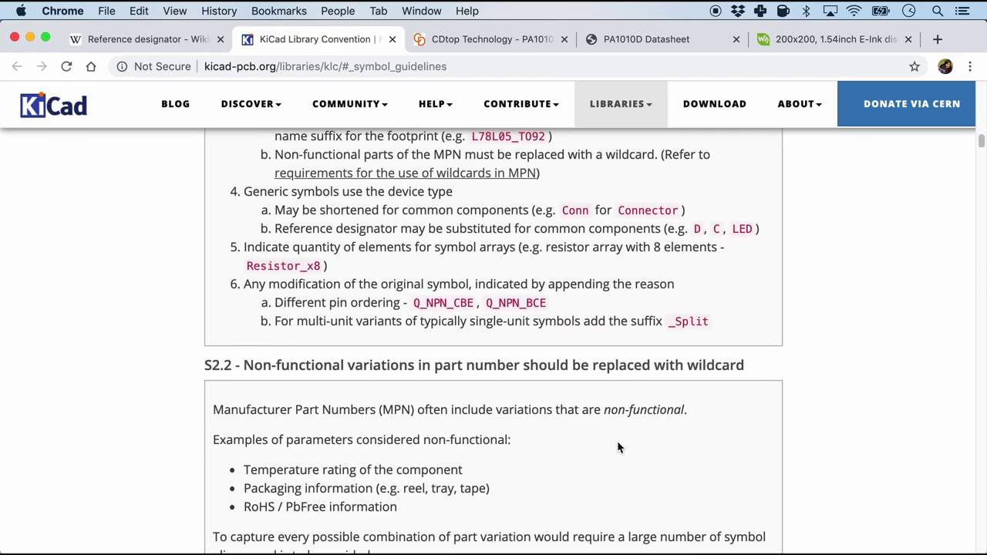
scroll(617, 444, down, 10)
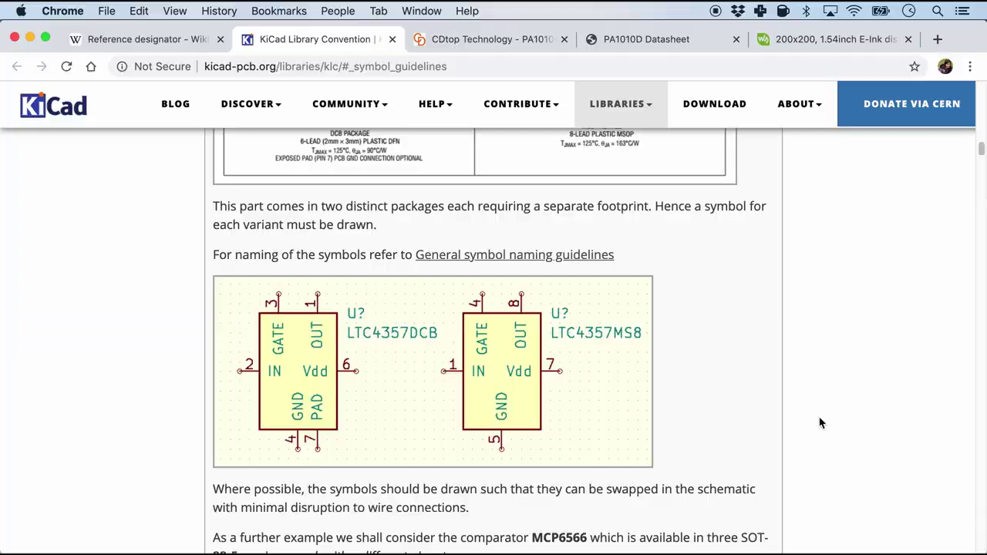
Search the system for 'kicad' to find kicad.app.
key(super+Tab)
key(super+space)
text(kicad.app)
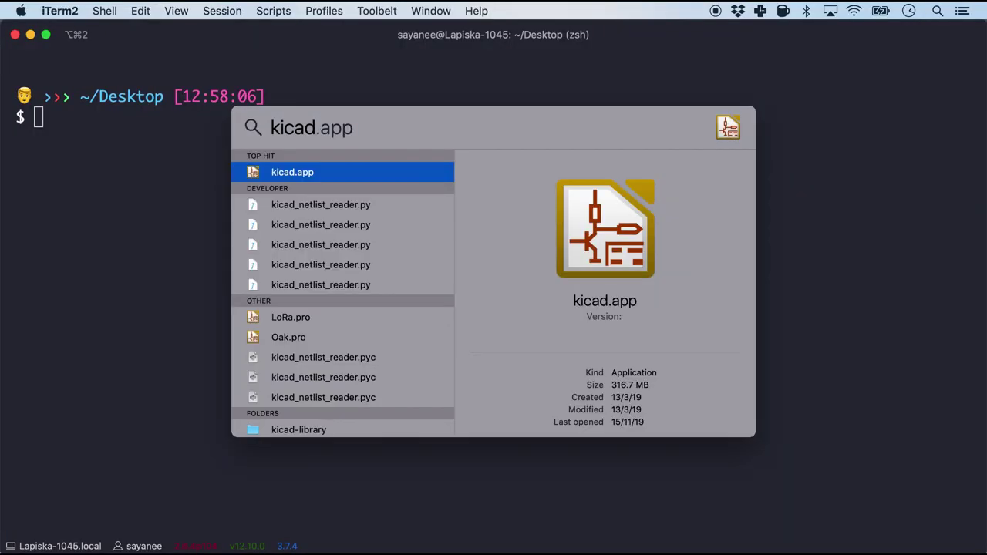
Launch KiCad and save a new project named Keychain inside a new keychain folder.
key(Return)
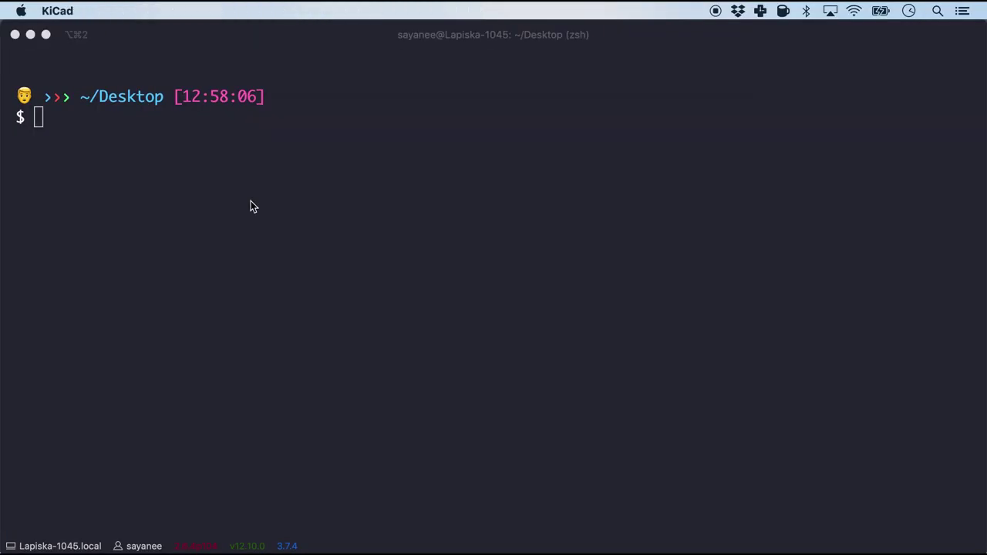
click(96, 11)
mouse_move(123, 31)
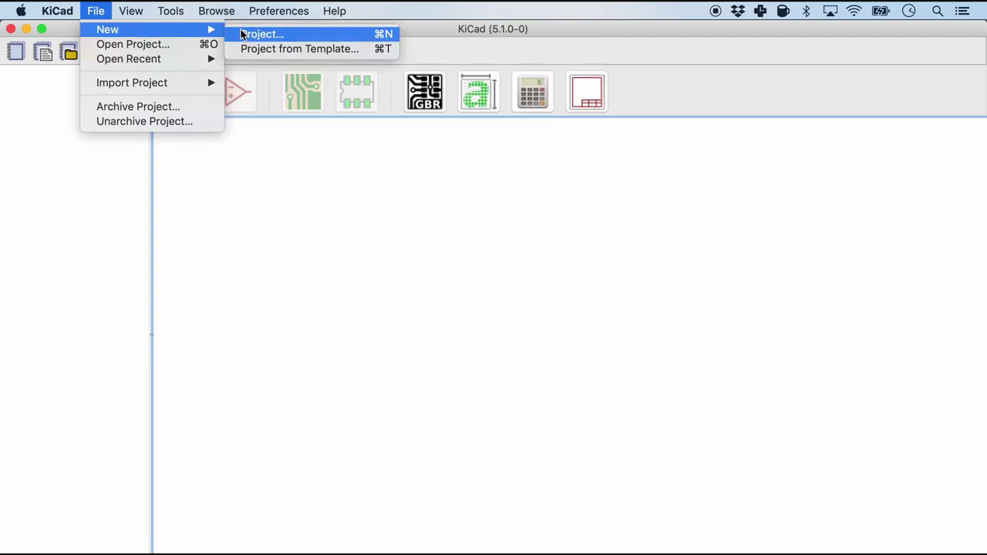
click(251, 33)
key(super+shift+n)
text(keychai)
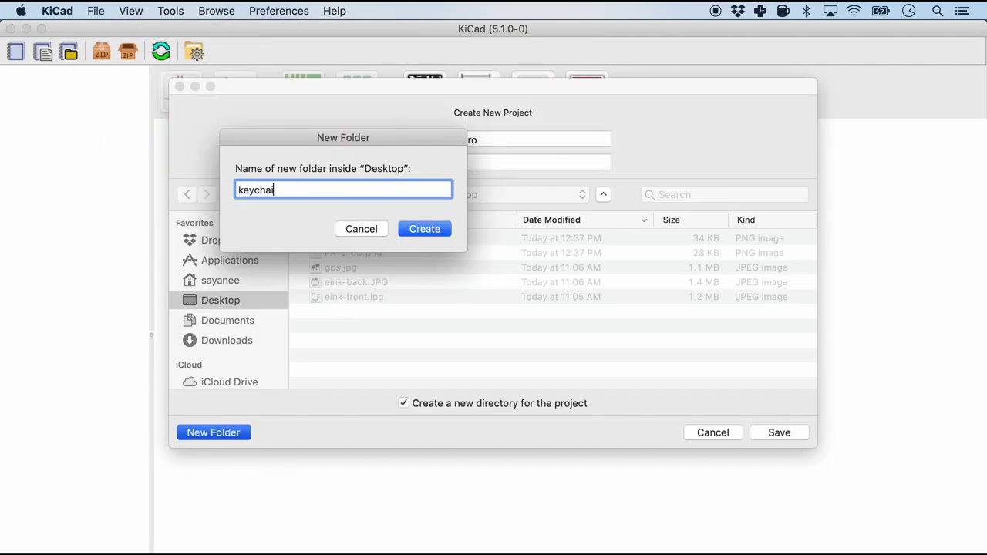
text(n)
click(425, 229)
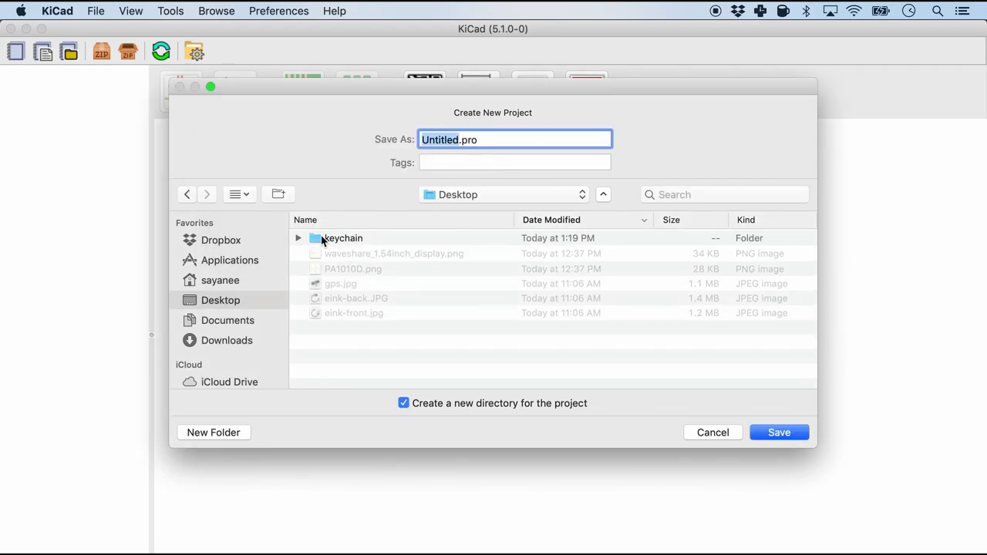
double_click(326, 239)
text(Keychain)
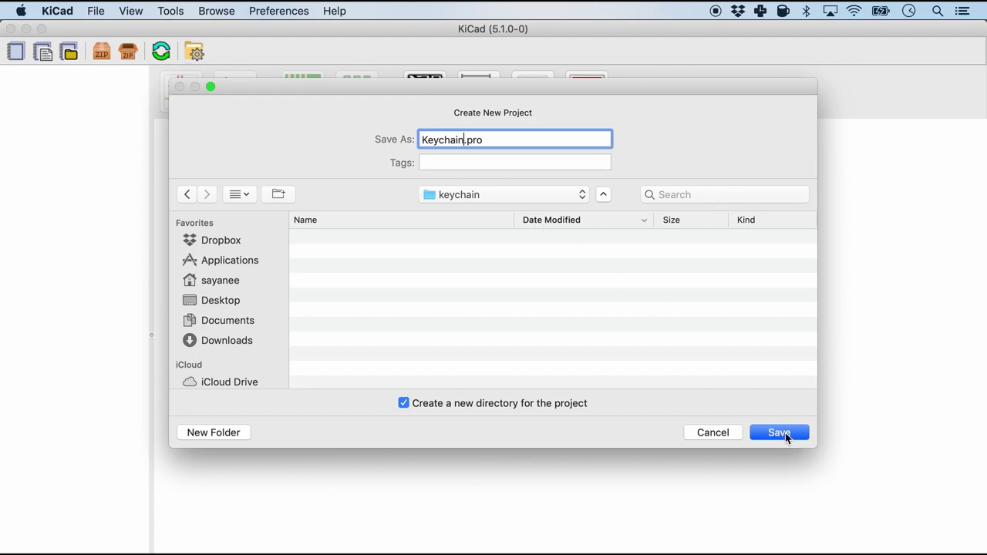
click(779, 433)
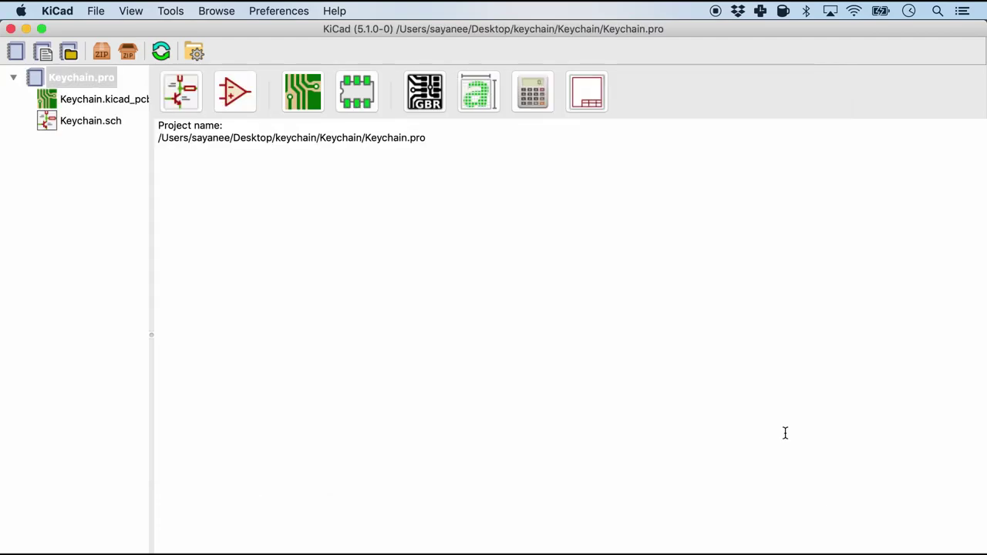
Add a project-specific symbol library GPS with path ${KIPRJMOD}/library/gps.lib.
click(278, 11)
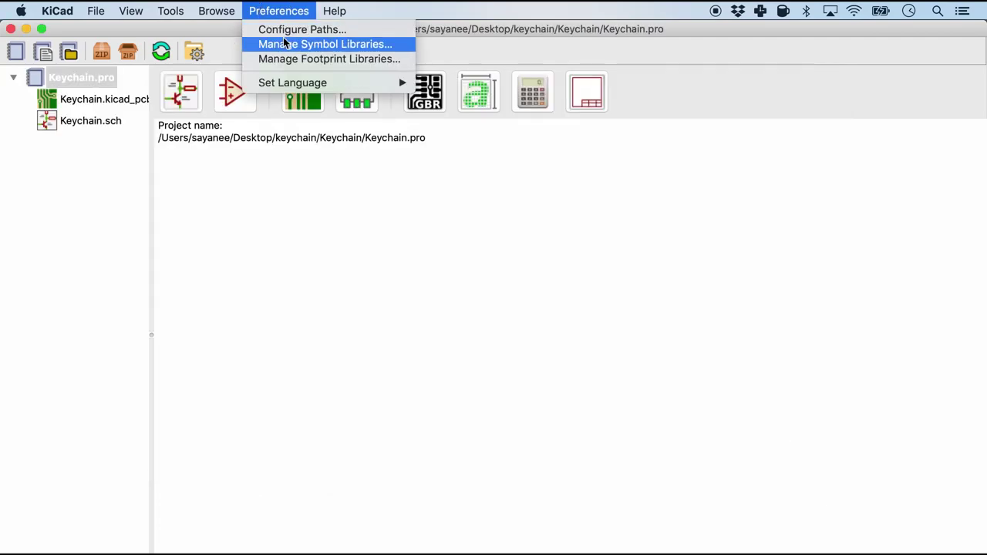
click(390, 51)
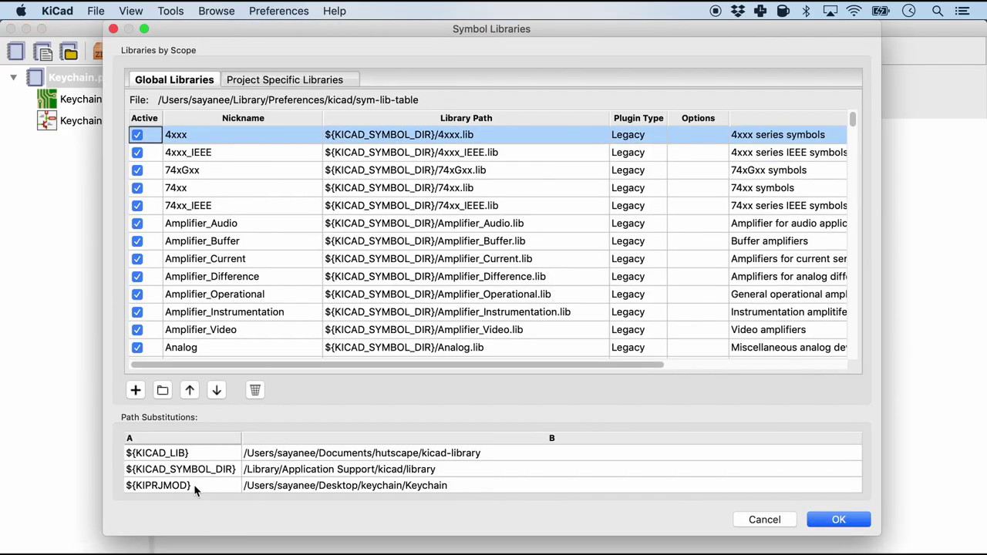
double_click(193, 486)
key(super+c)
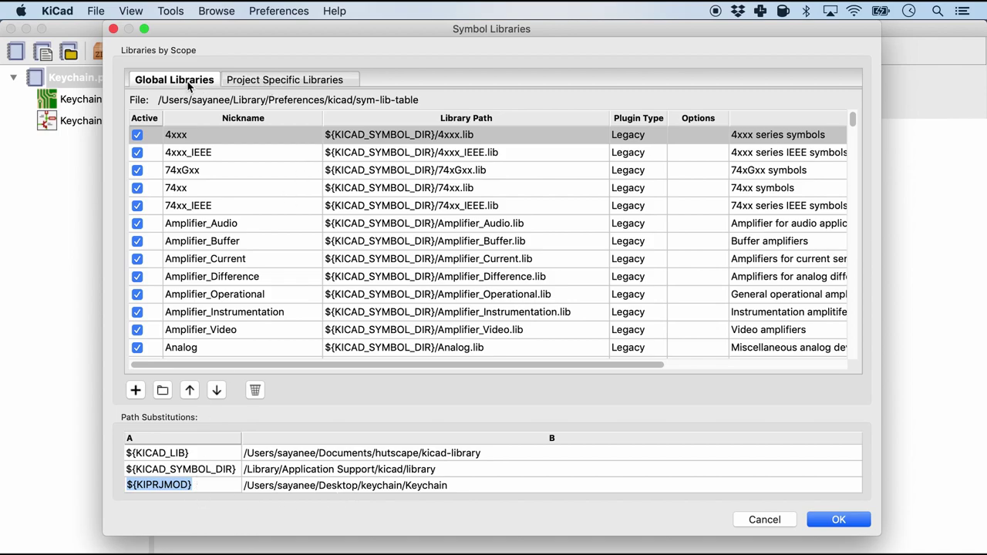
click(264, 80)
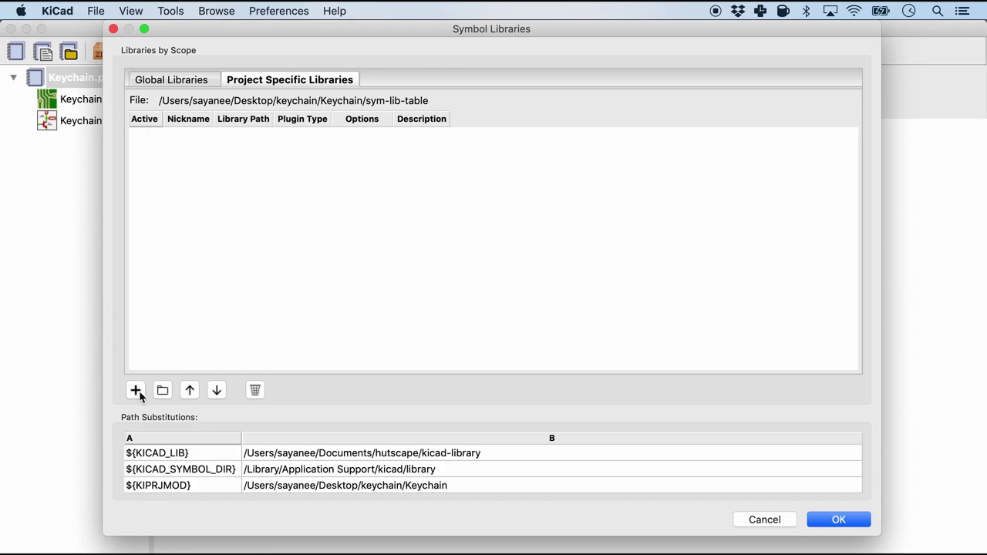
click(136, 391)
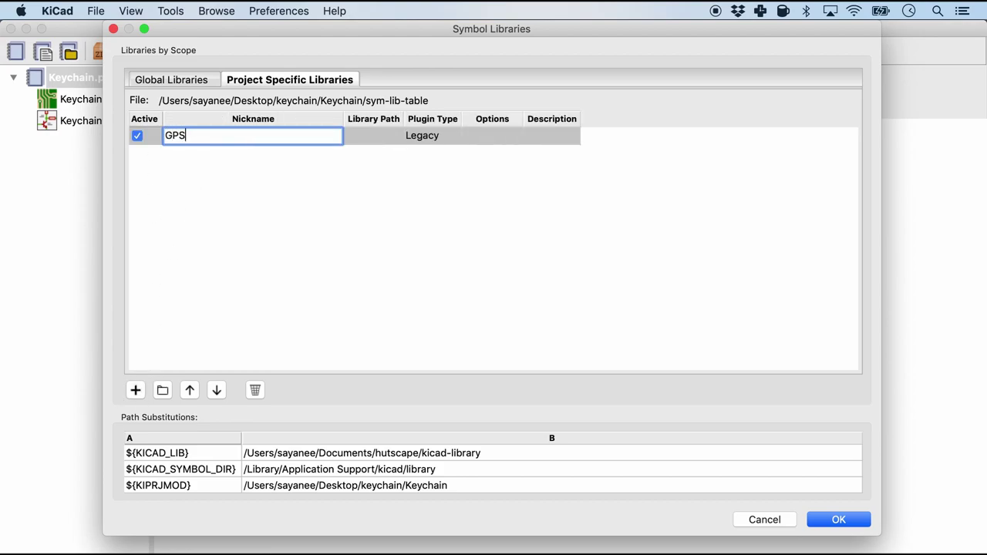
click(350, 139)
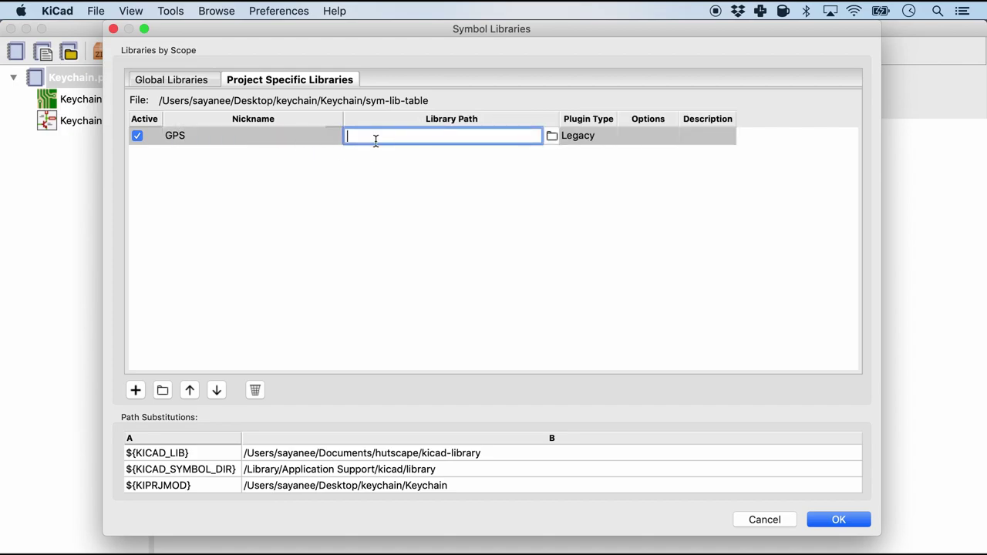
key(super+v)
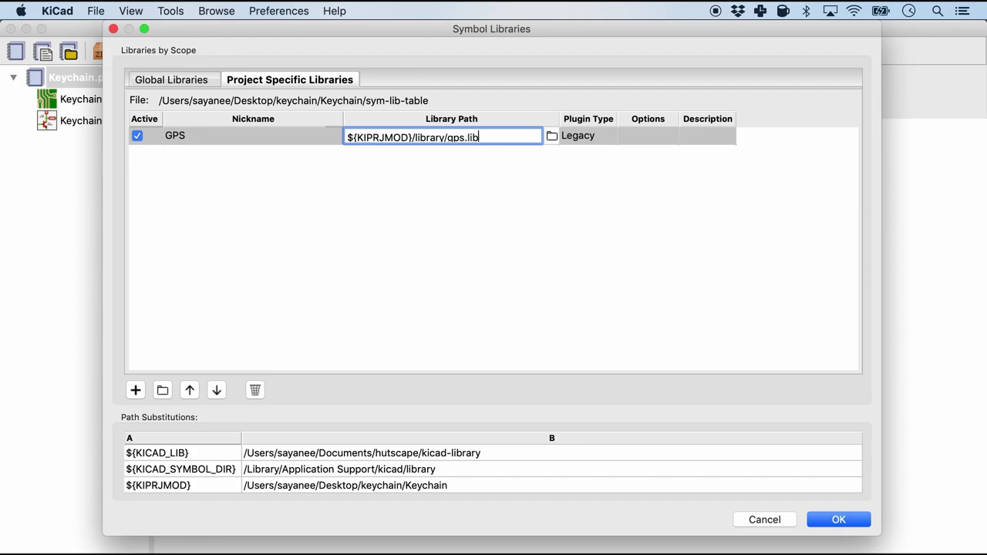
click(838, 519)
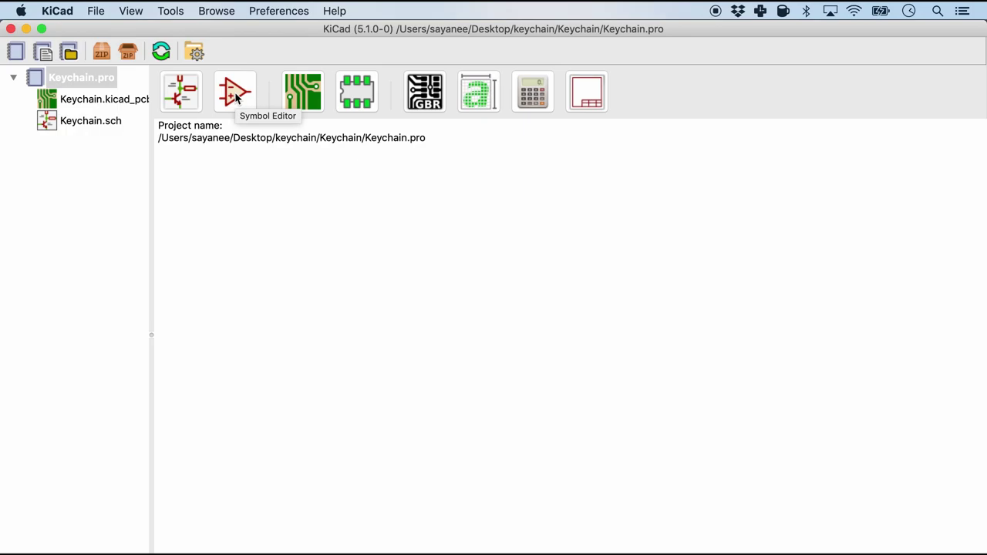
Launch the Symbol Editor from the Keychain project manager.
click(236, 95)
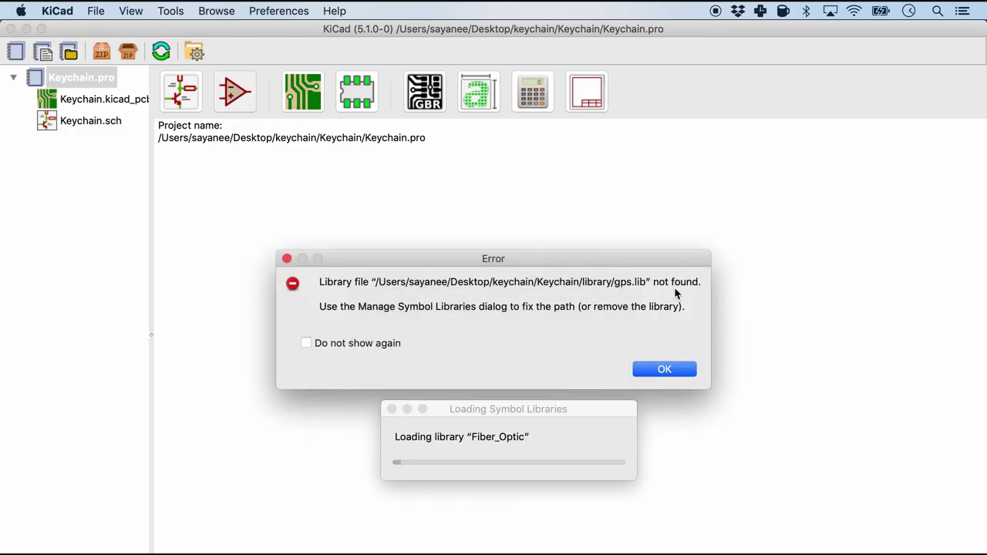
Dismiss the gps.lib error, narrow the Libraries panel and filter it for 'gps'.
click(664, 369)
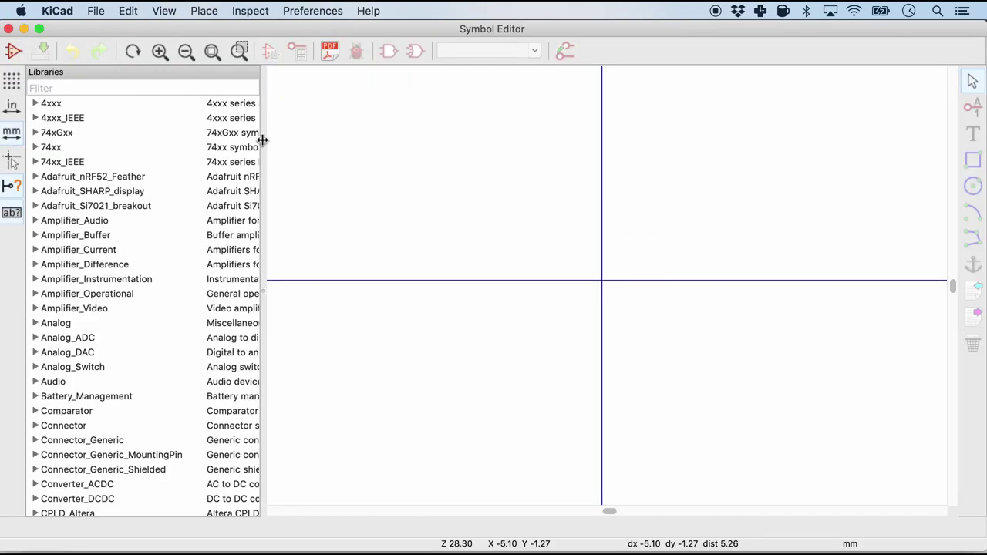
drag(262, 140, 211, 145)
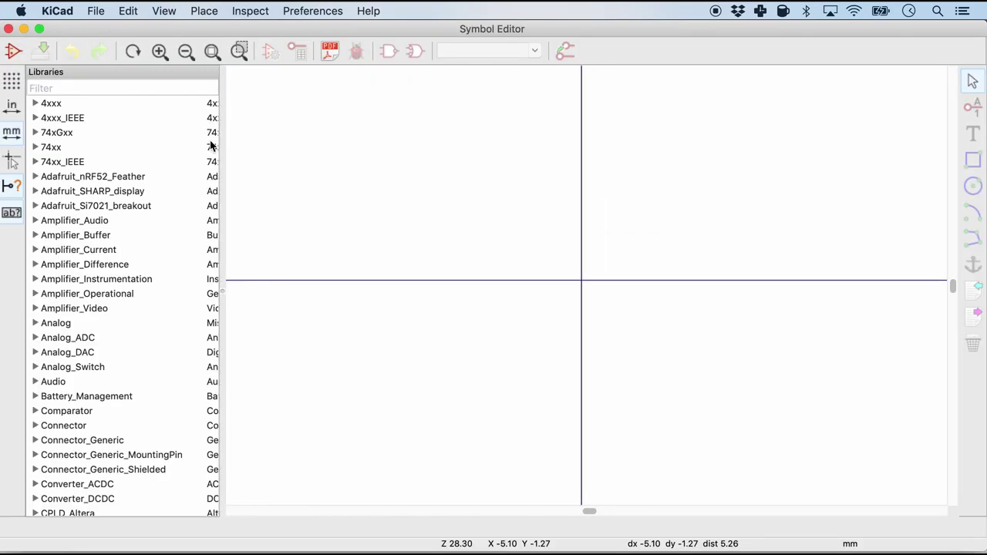
click(120, 86)
text(gps)
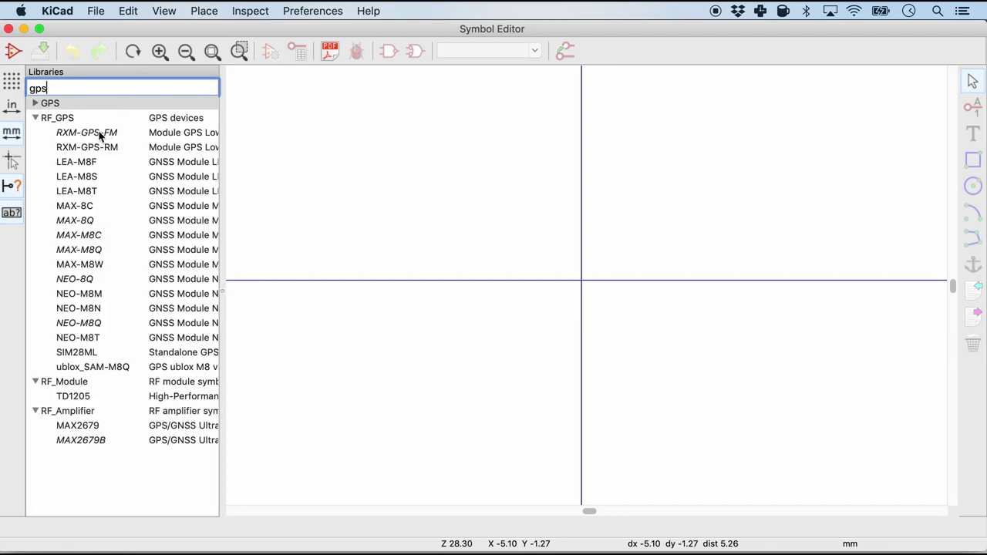
Create a new symbol PA1010D in the GPS library with reference designator U.
click(35, 105)
click(61, 104)
right_click(61, 106)
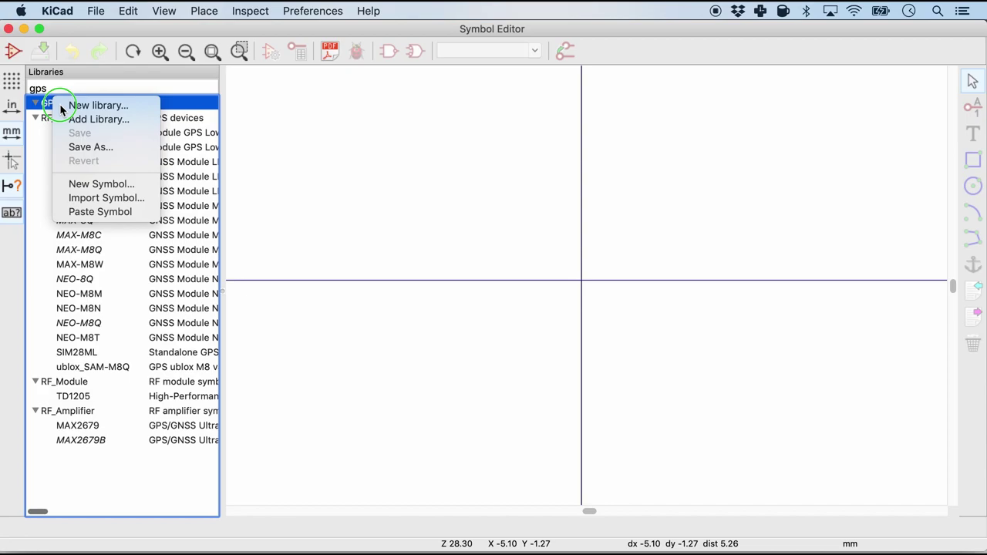
click(91, 183)
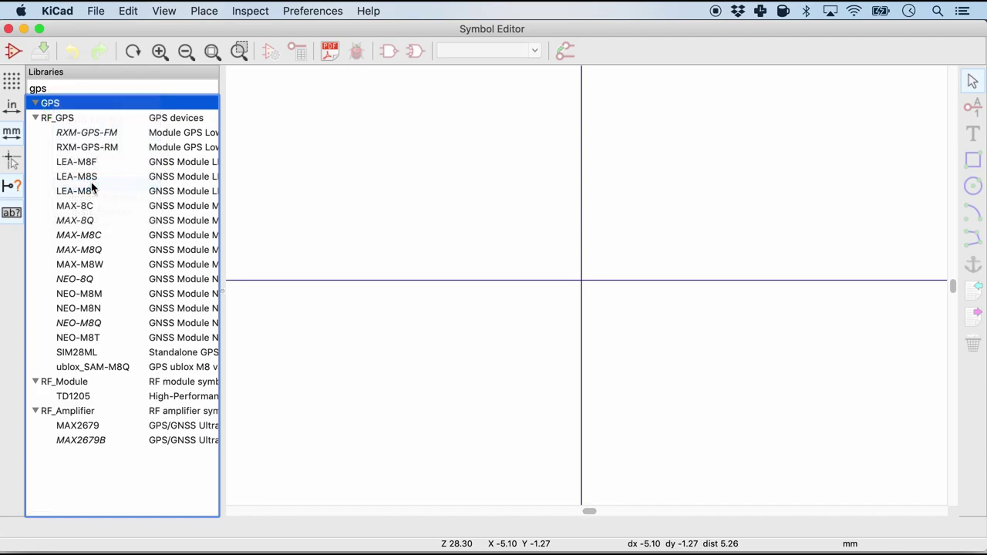
text(PA1010D)
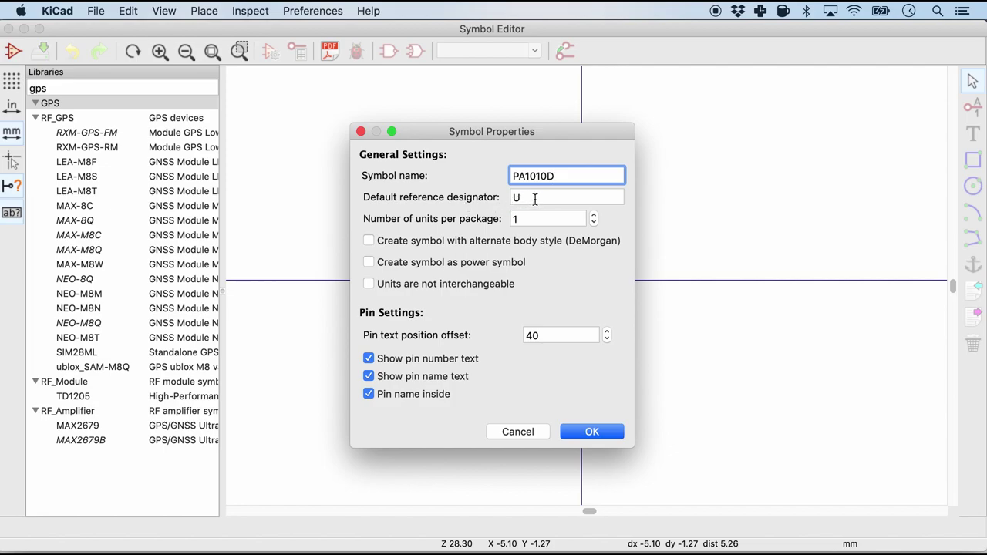
key(super+Tab)
key(super+Tab)
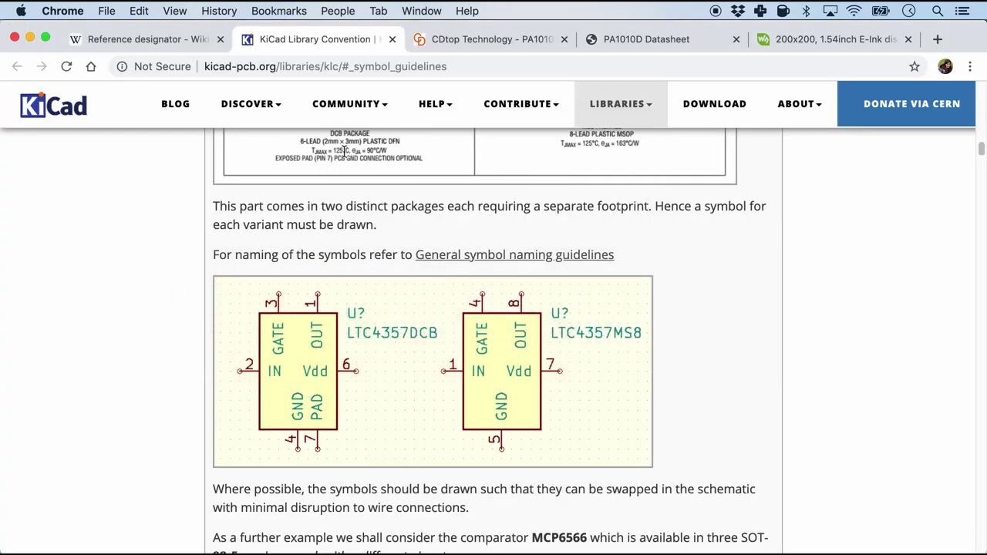
On the Wikipedia reference designator page, confirm U stands for Integrated circuit (IC).
click(146, 39)
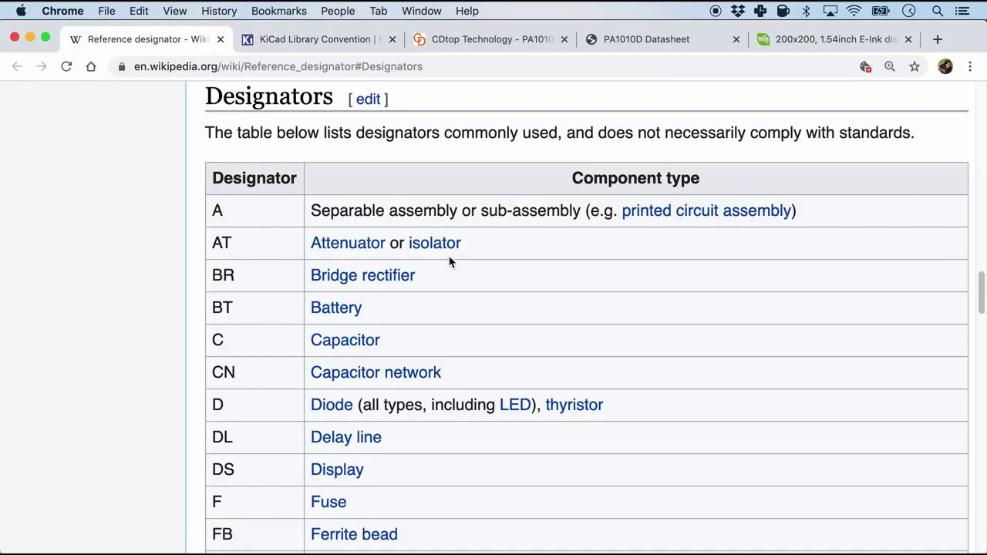
scroll(416, 203, down, 10)
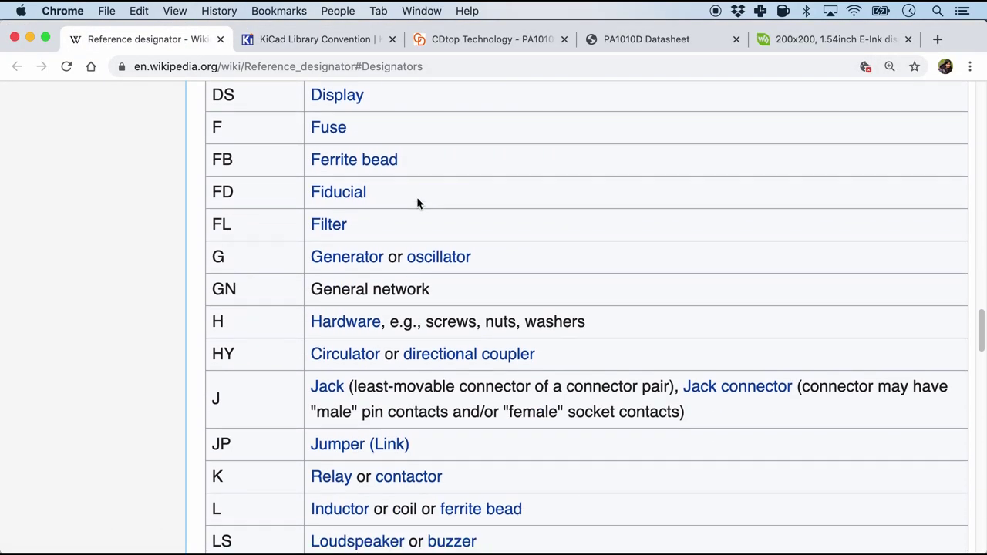
scroll(417, 202, down, 8)
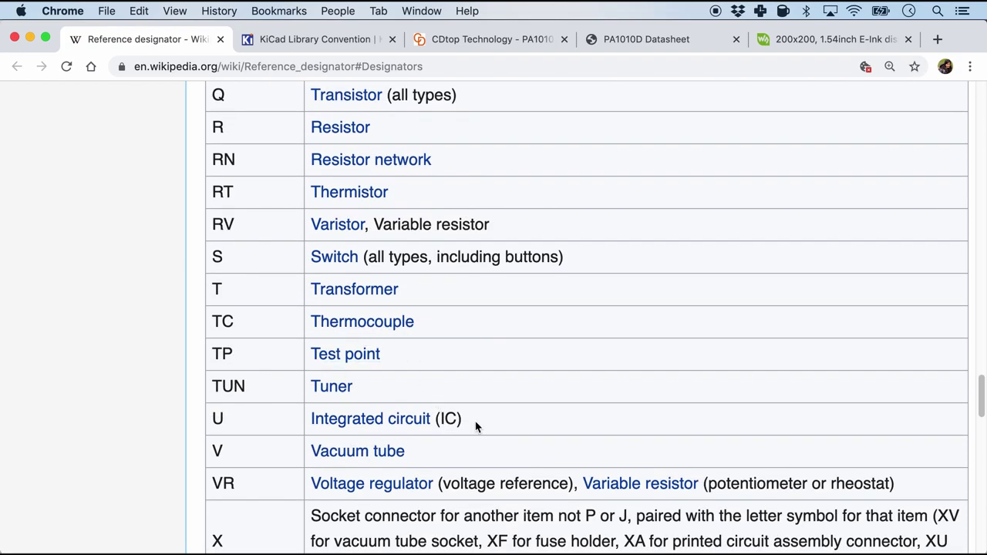
drag(449, 418, 309, 417)
click(483, 421)
Confirm the new PA1010D symbol and move its PA1010D value and U reference labels up-left.
key(super+Tab)
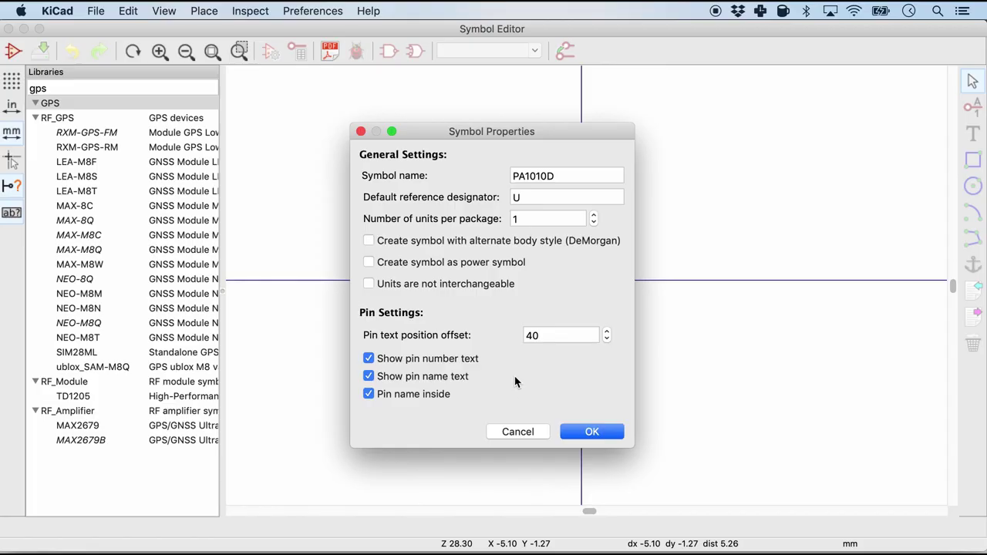
click(591, 432)
drag(507, 291, 316, 116)
click(482, 281)
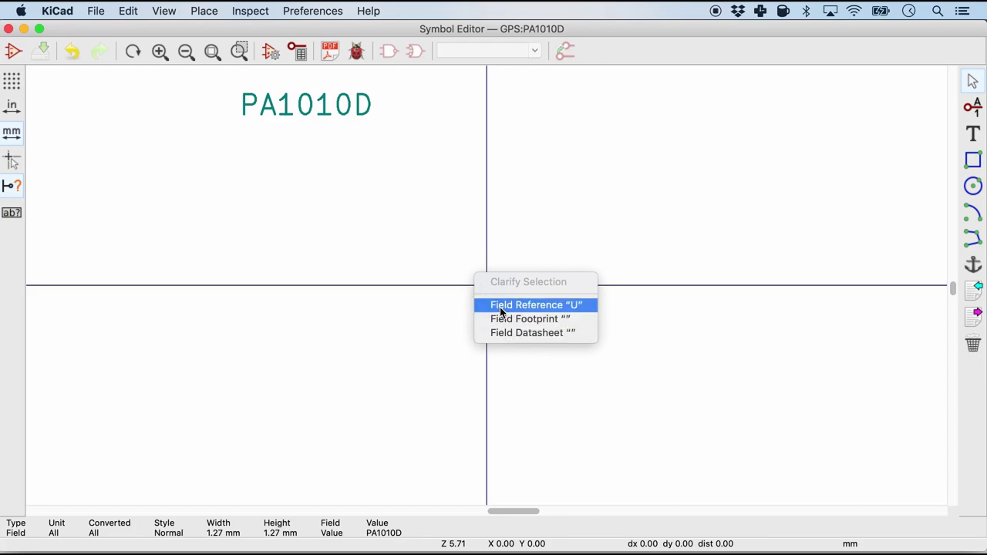
click(501, 306)
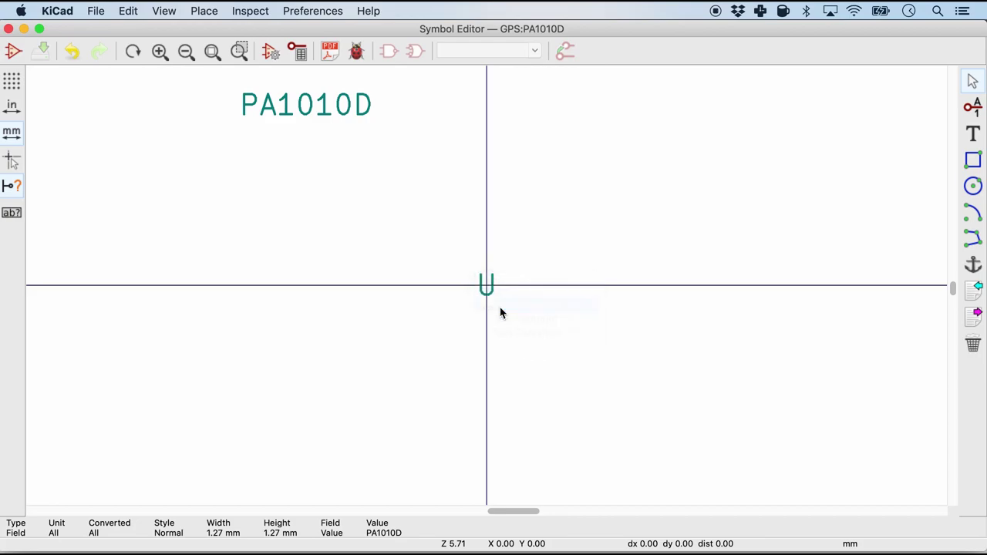
click(251, 144)
key(F4)
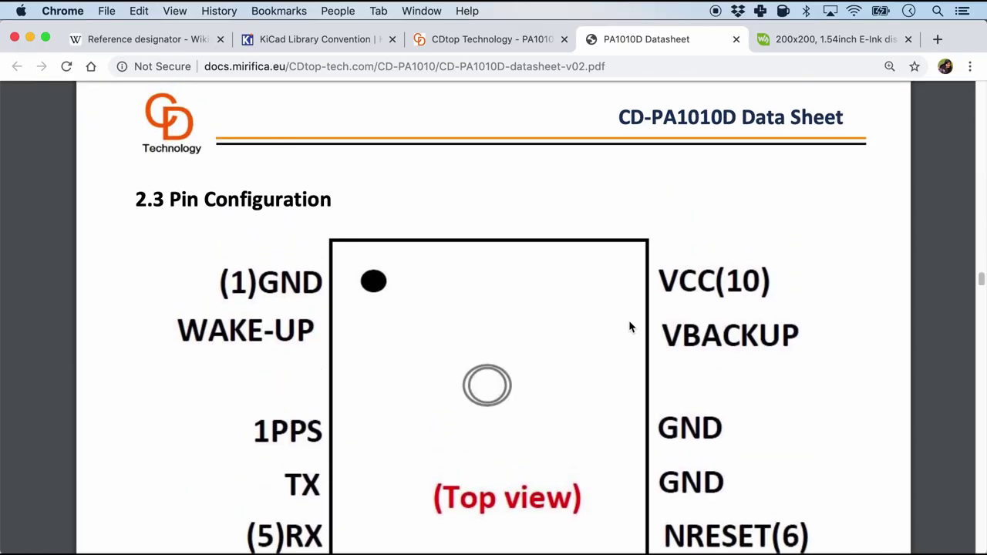
scroll(629, 327, up, 1)
Scroll the PA1010D datasheet past the pin diagram to the 2.4 Pin Assignment table.
scroll(628, 327, down, 3)
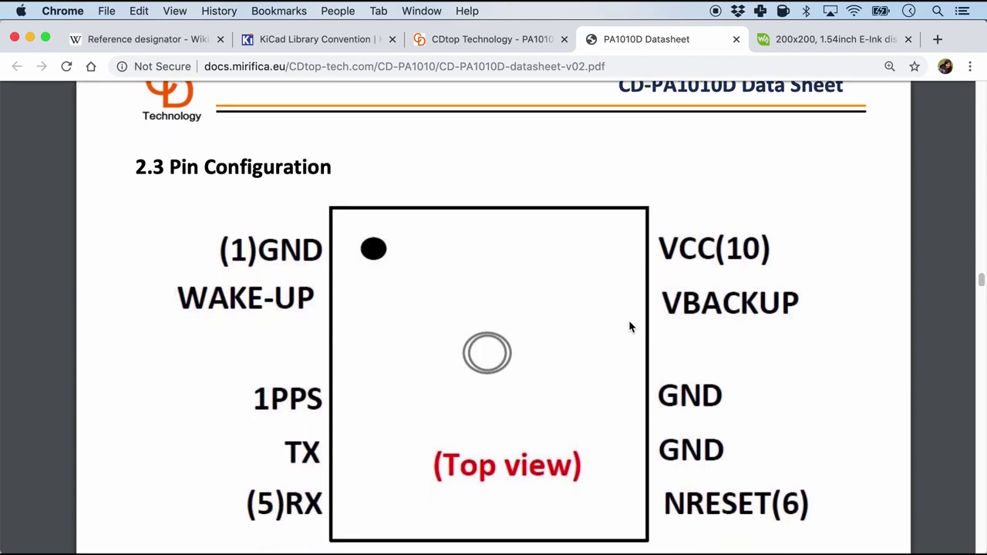
scroll(629, 327, down, 10)
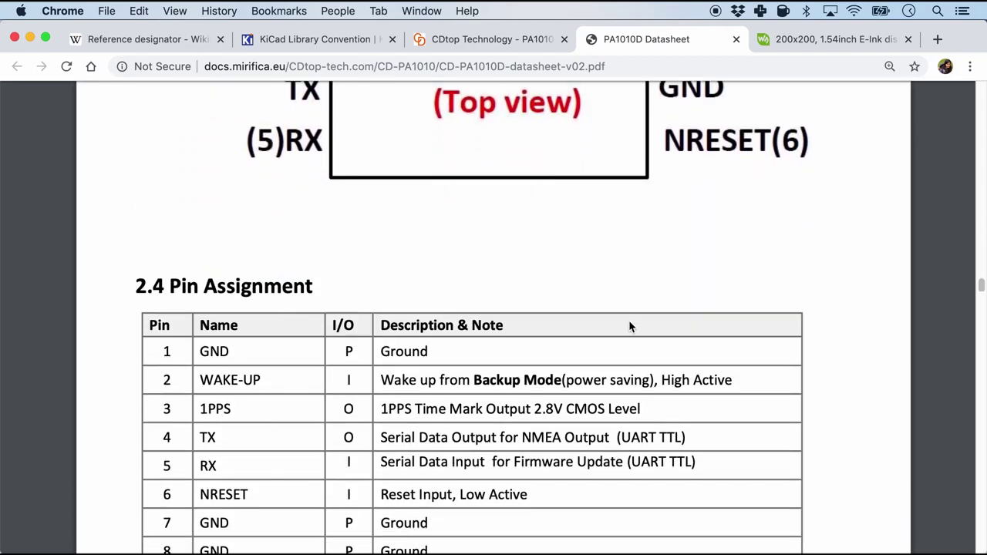
scroll(629, 327, down, 1)
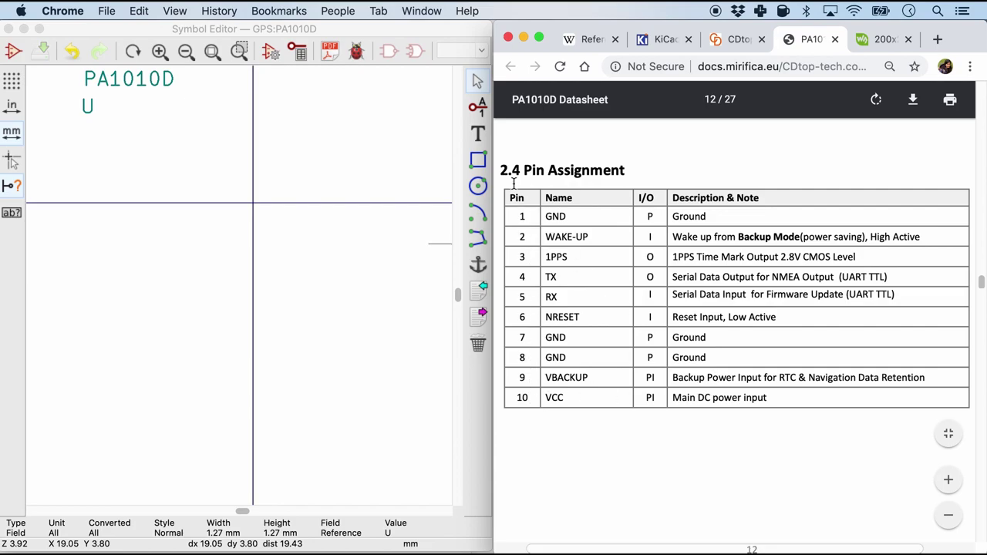
Add pin 1 named GND with electrical type Power input.
click(478, 106)
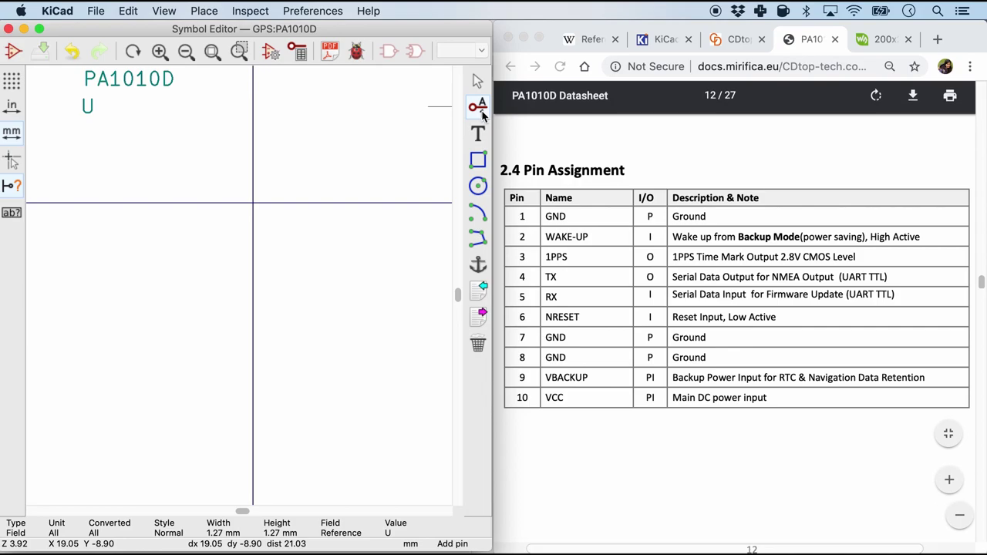
click(128, 159)
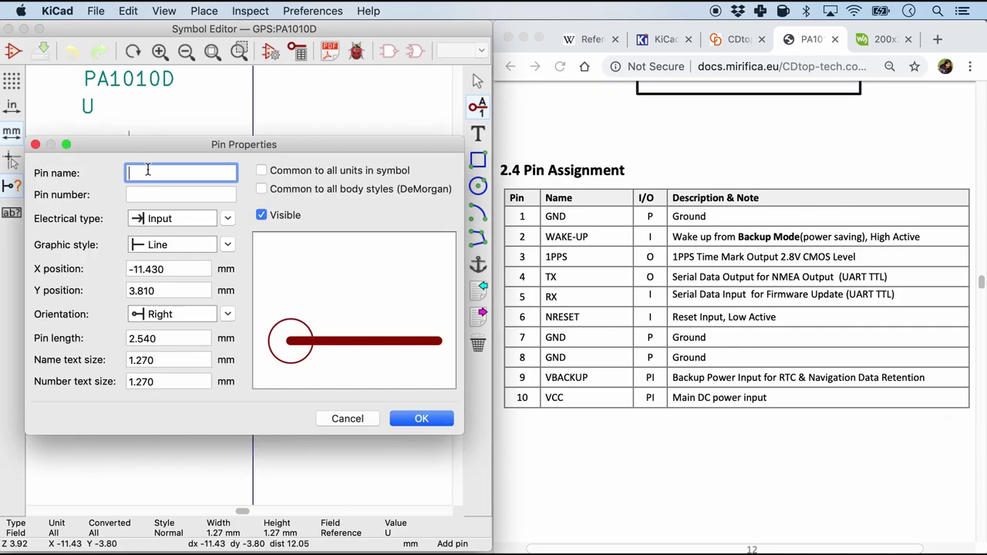
text(GND)
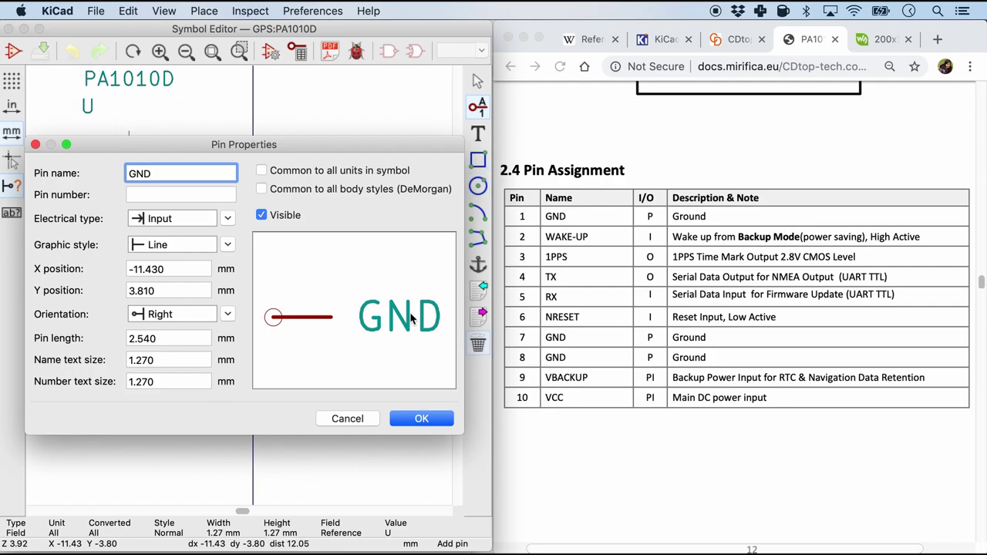
click(186, 195)
text(1)
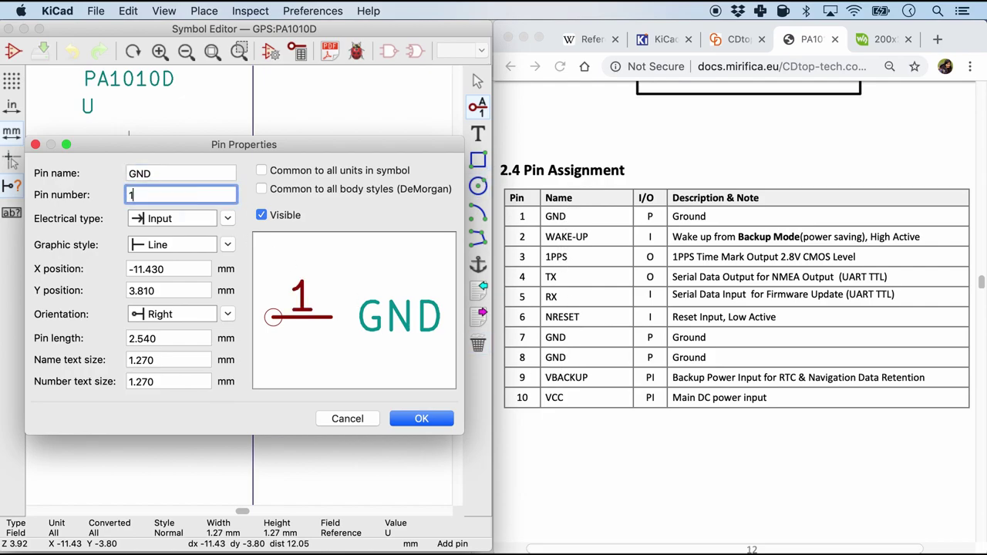
click(228, 219)
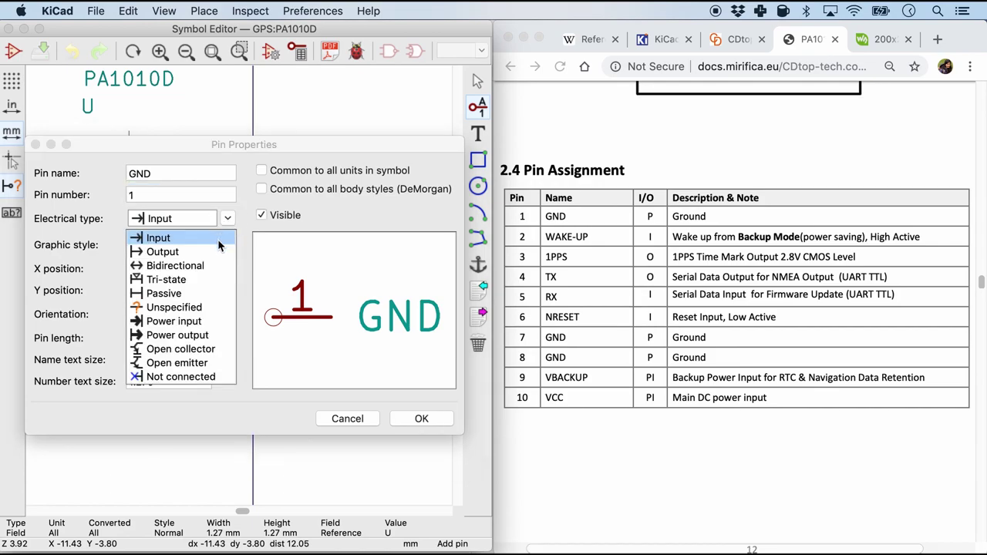
click(199, 326)
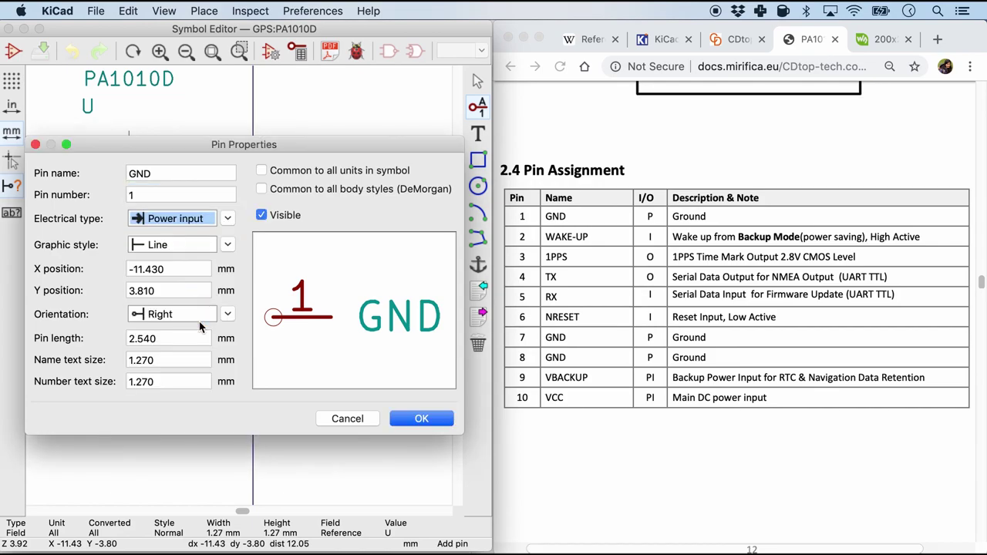
key(Return)
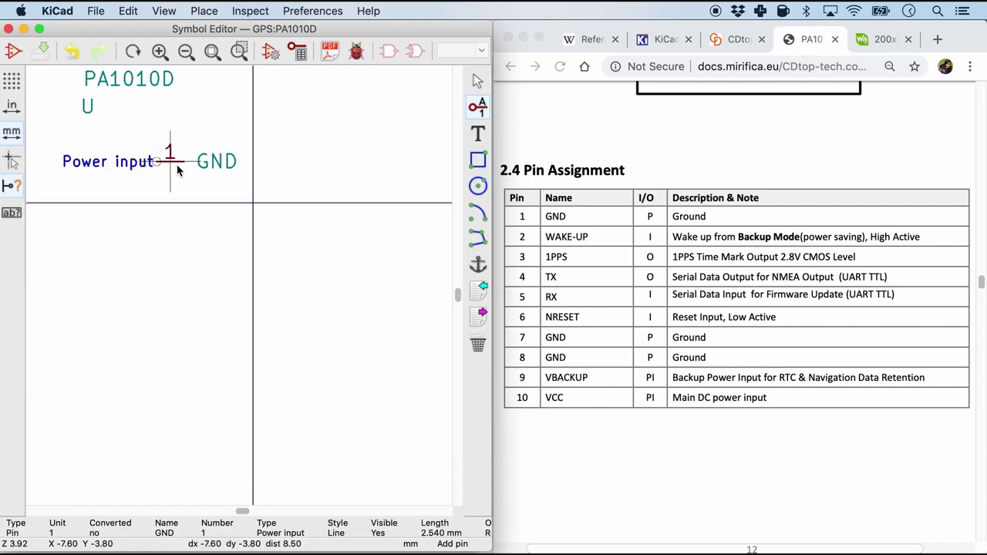
Place GND, then add WAKEUP_UP as a bidirectional pin and 1PPS as an output pin.
click(176, 170)
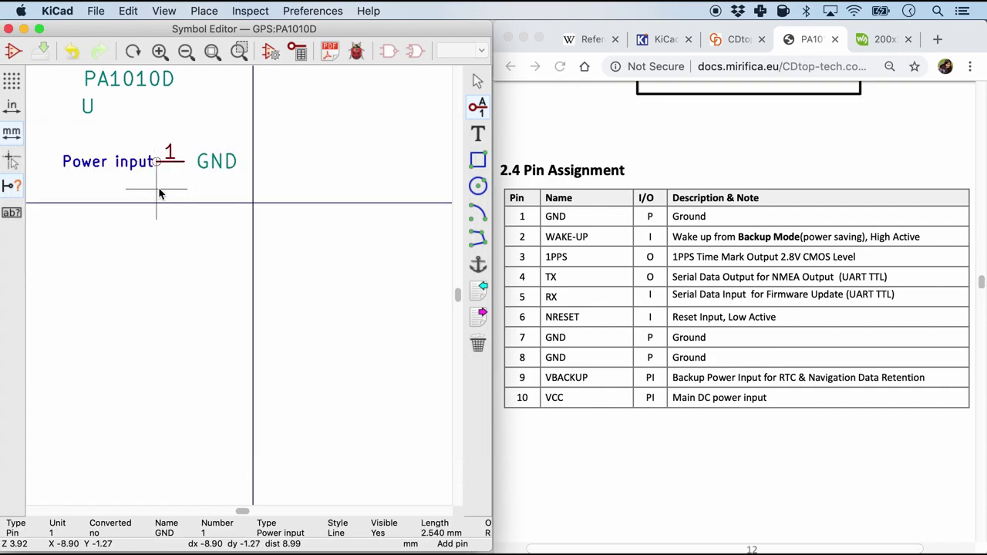
click(159, 193)
text(WAKEUP_UP)
key(Tab)
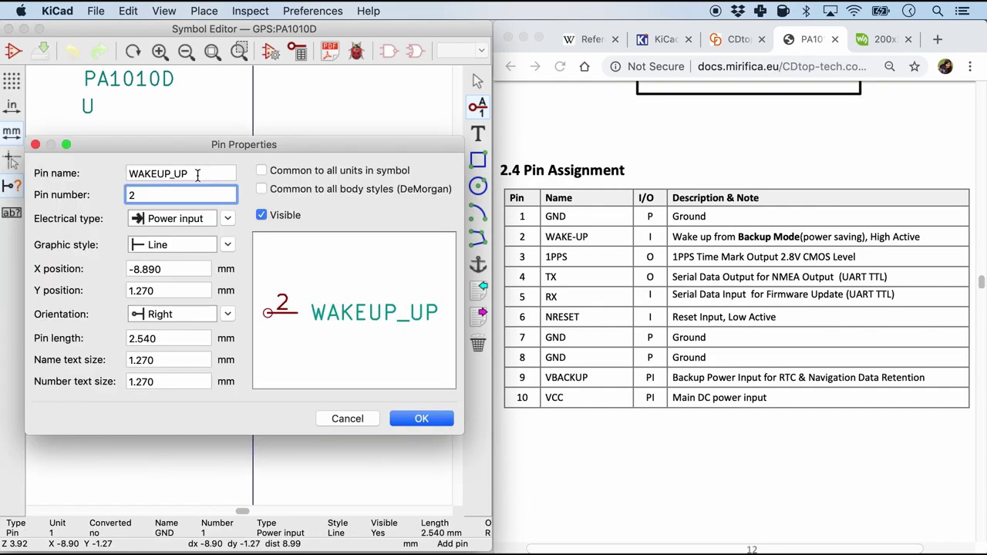
click(228, 219)
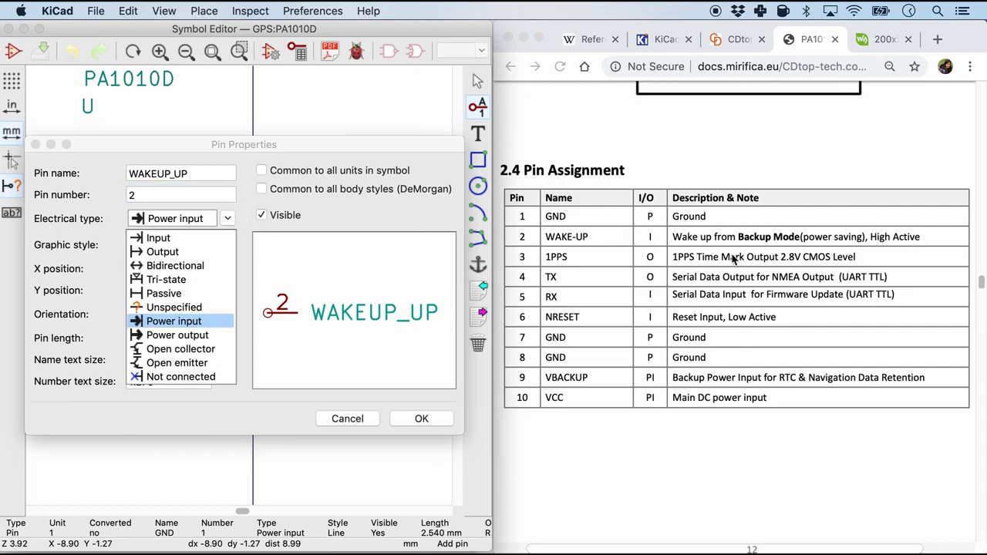
click(185, 265)
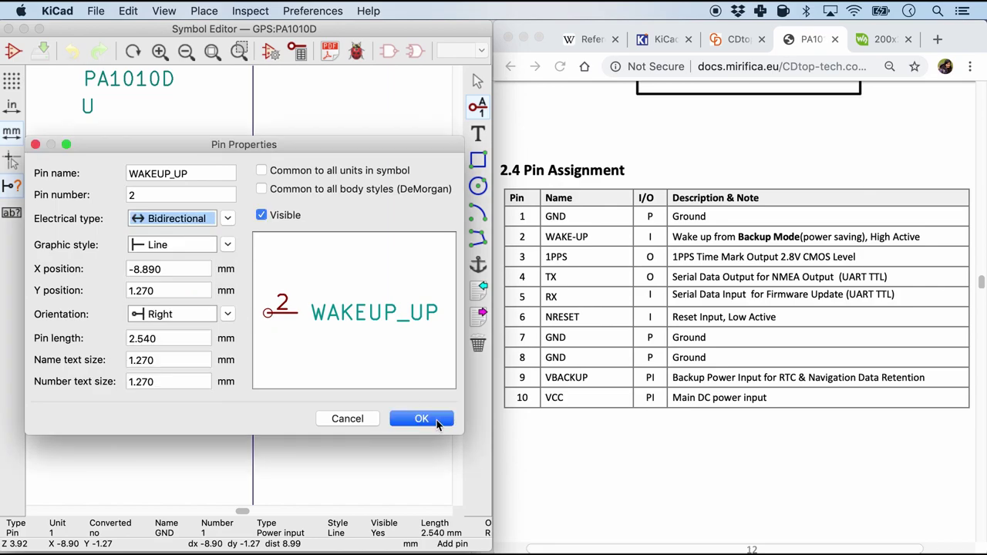
click(422, 418)
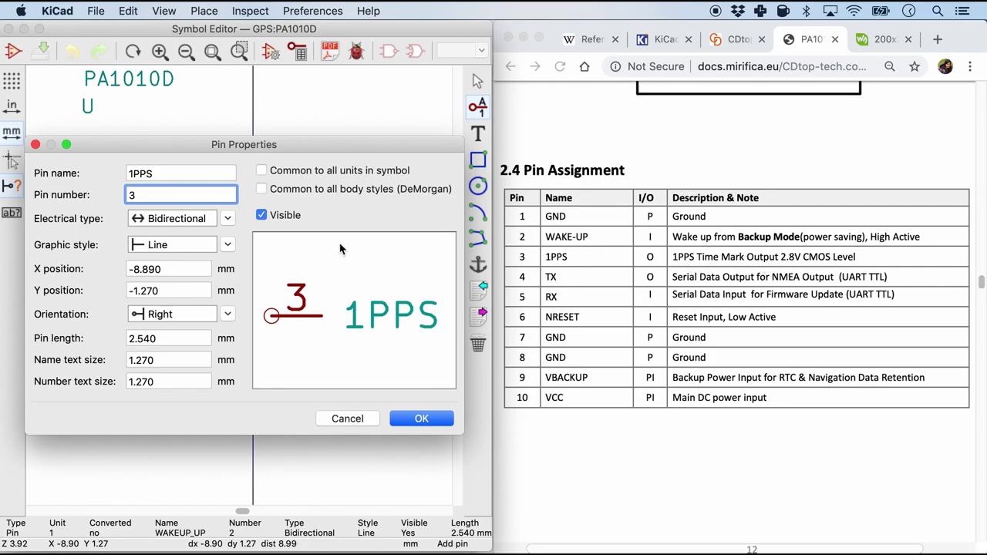
click(227, 219)
click(207, 251)
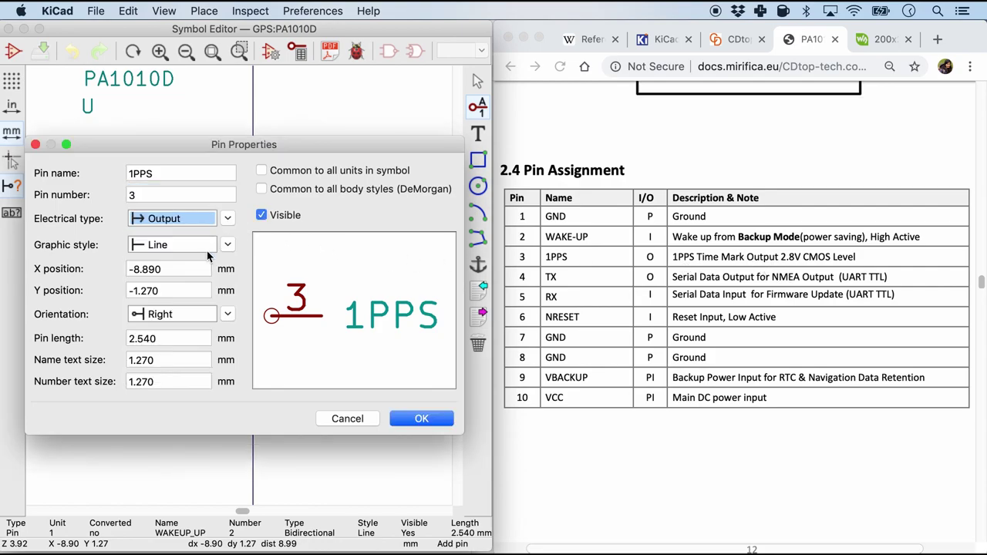
key(Return)
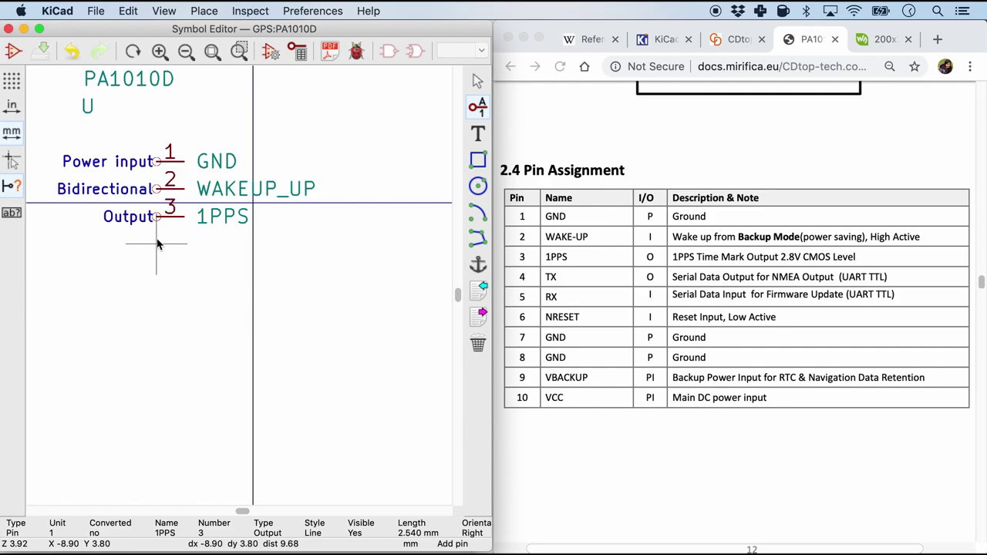
Add TX as output pin 4 below the previous pin.
click(156, 244)
text(T)
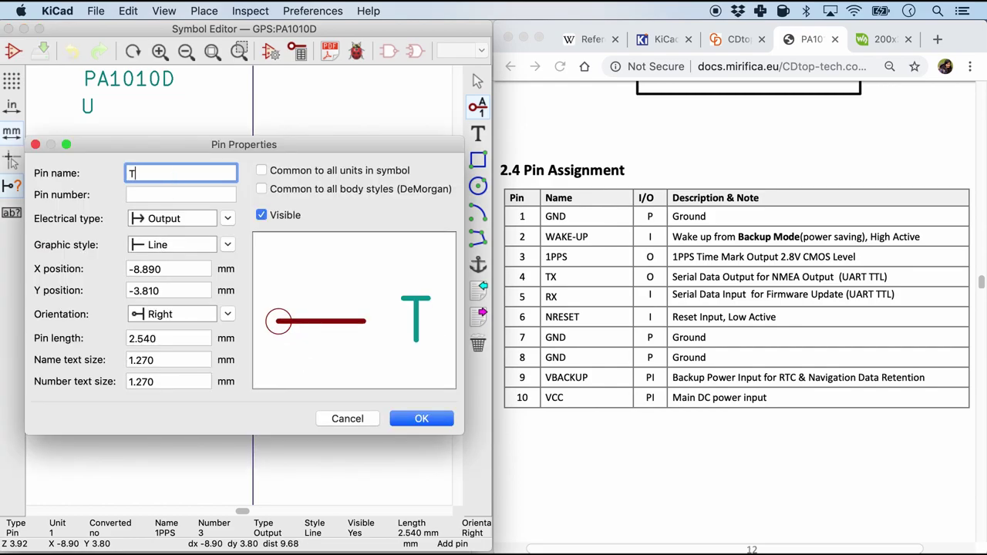
text(X)
key(Tab)
text(4)
click(228, 218)
click(206, 253)
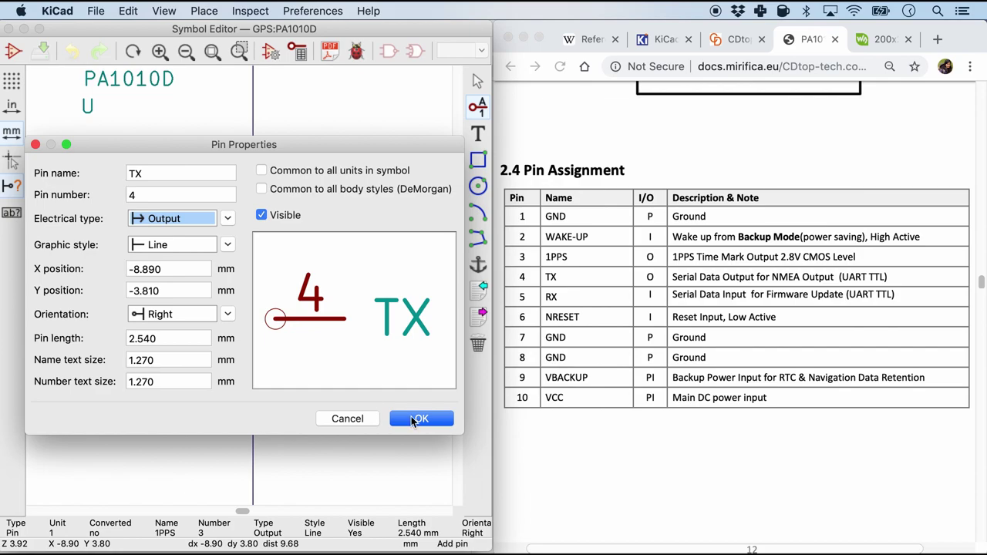
click(413, 421)
Define RX as pin 5 with electrical type Input.
click(156, 269)
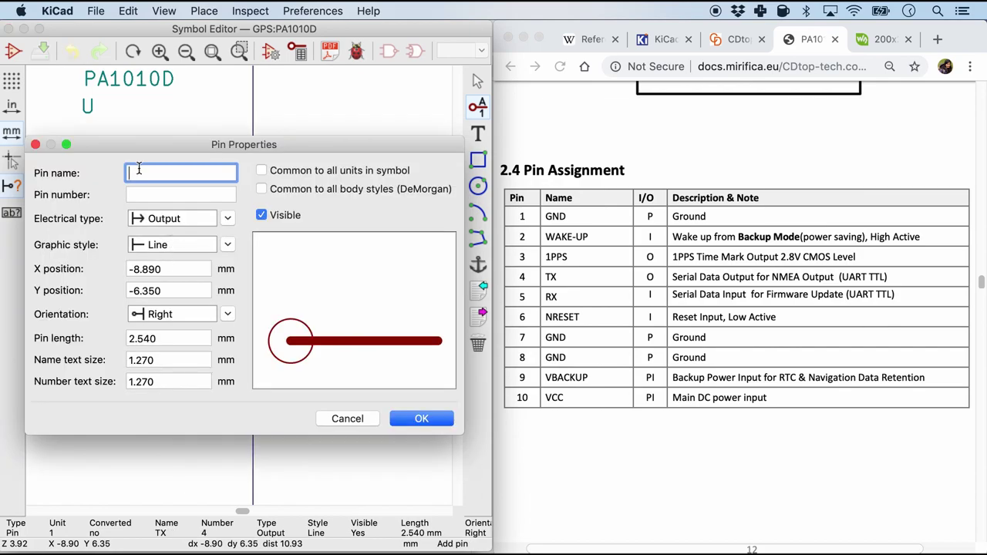
text(RX)
key(Tab)
text(5)
click(206, 218)
click(207, 237)
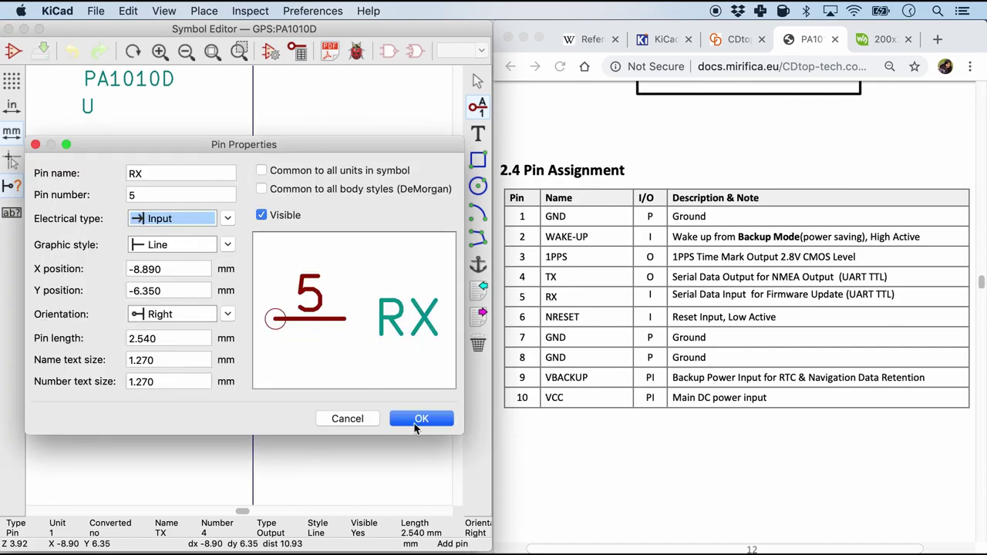
Place RX, then add active-low NRESET as input pin 6.
click(421, 418)
click(174, 219)
text(NRESET)
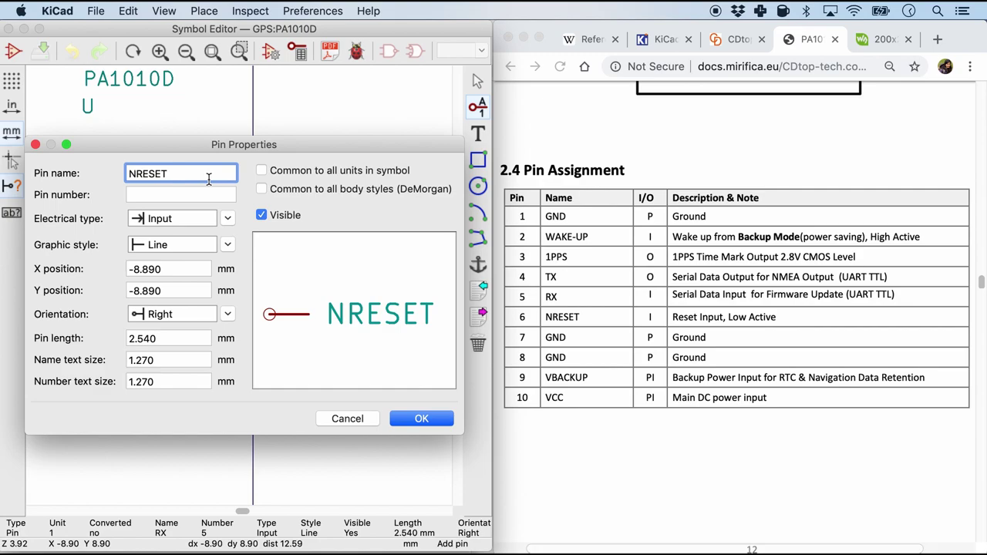
text(~)
click(184, 193)
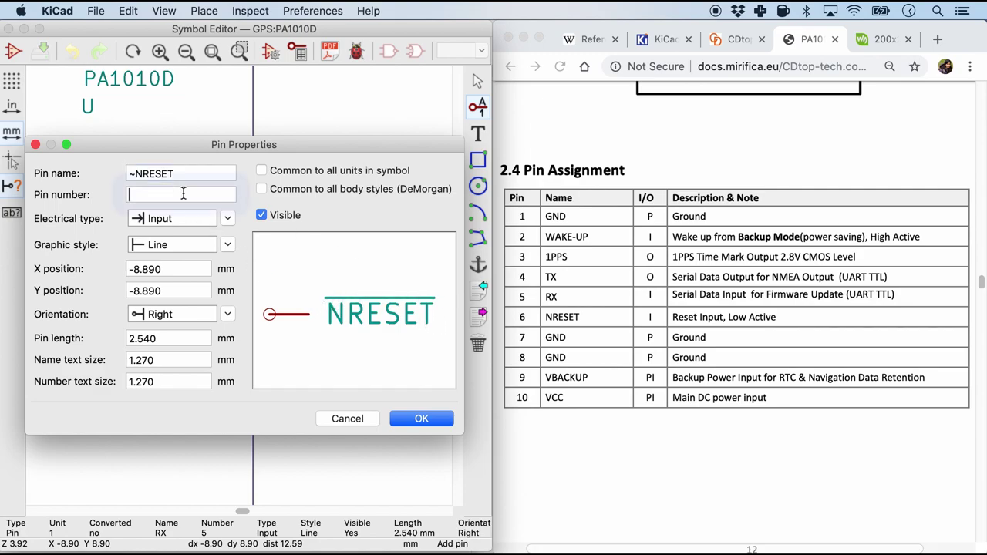
text(6)
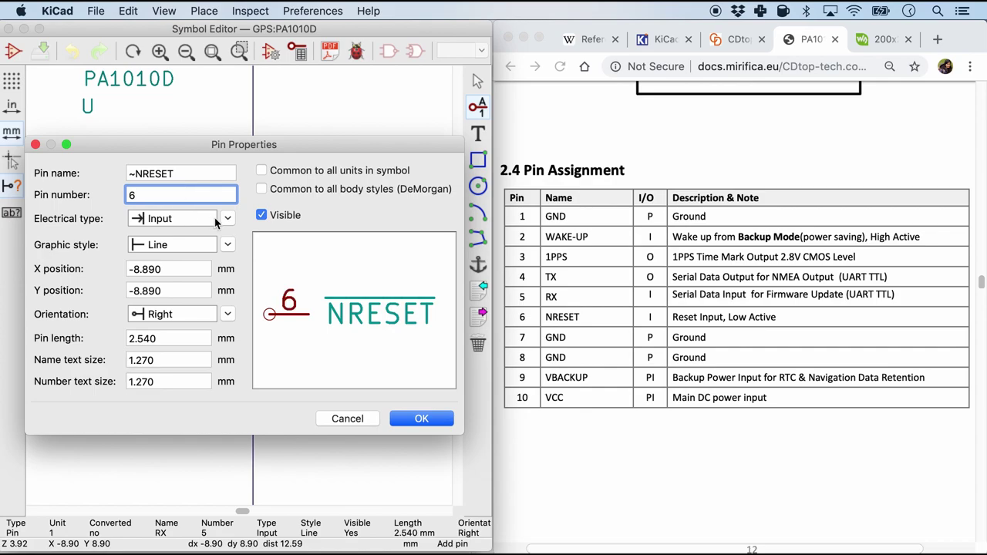
click(218, 222)
click(200, 238)
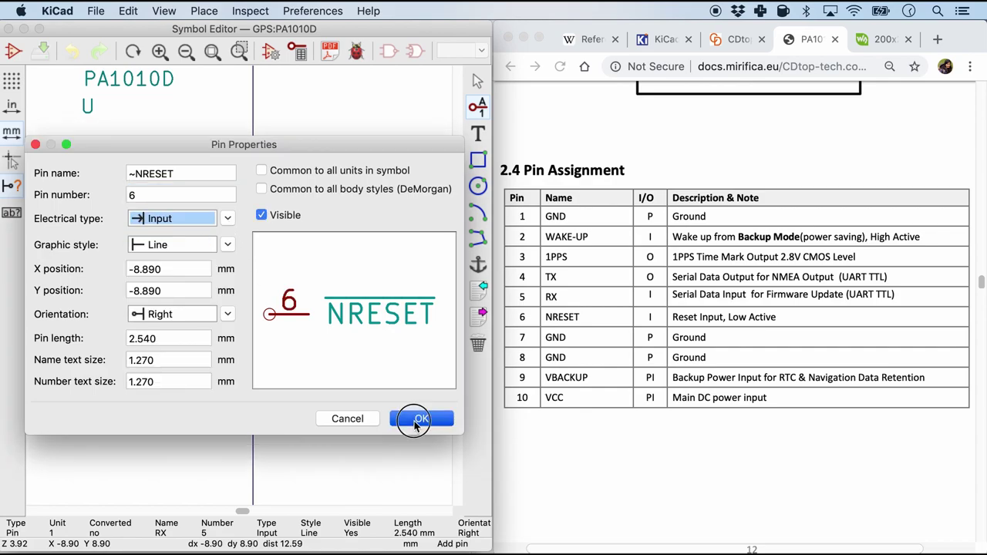
Place NRESET and add GND as Power input pin 7.
click(416, 419)
text(GND)
click(171, 194)
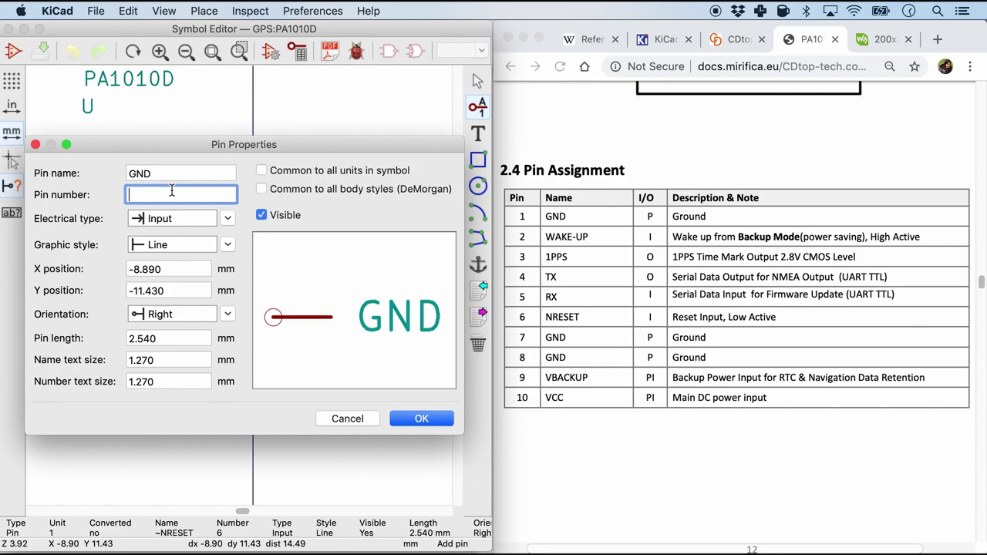
text(7)
click(218, 220)
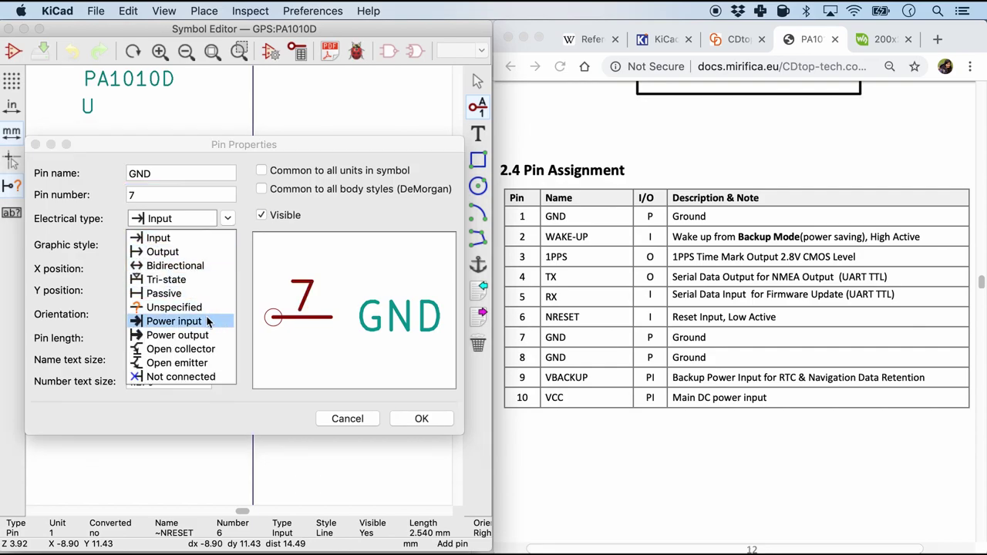
click(174, 321)
key(Return)
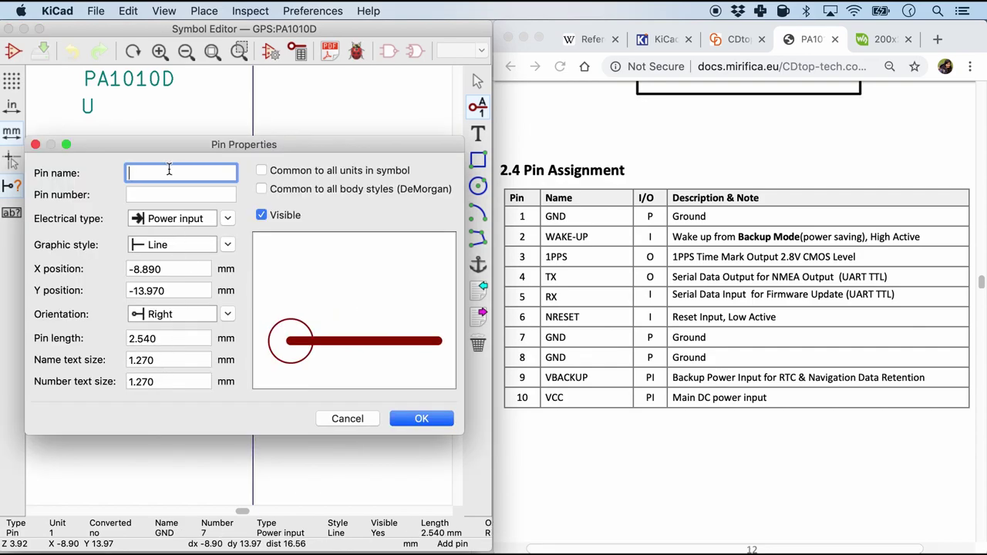
Add GND as pin 8 and VABCKUP as pin 9.
text(GND)
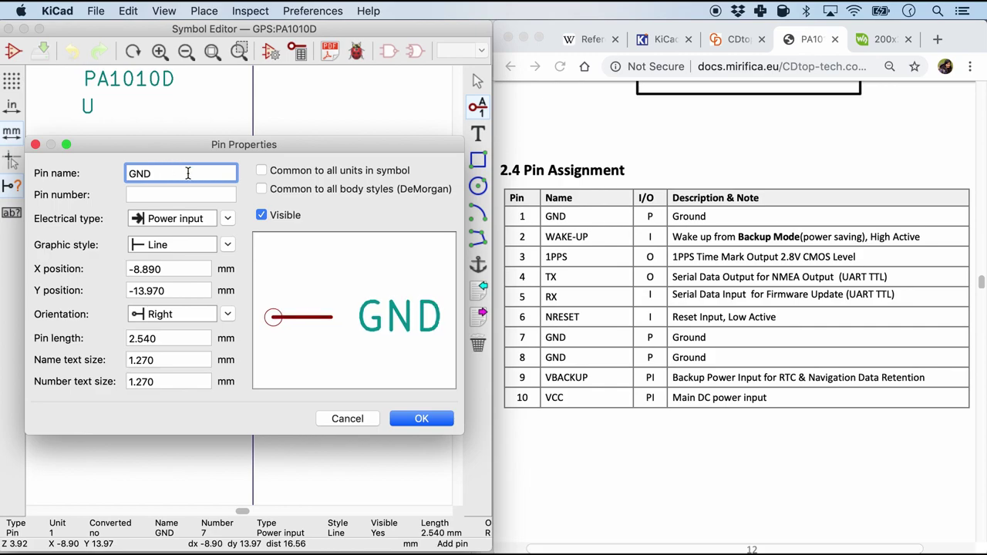
click(173, 195)
text(8)
key(Return)
text(VABCKUP)
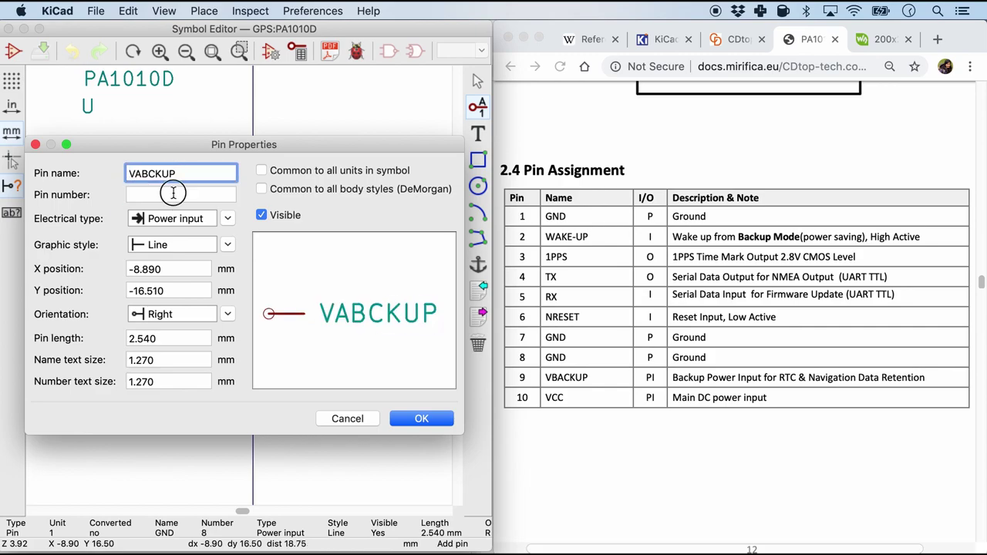
click(173, 194)
text(9)
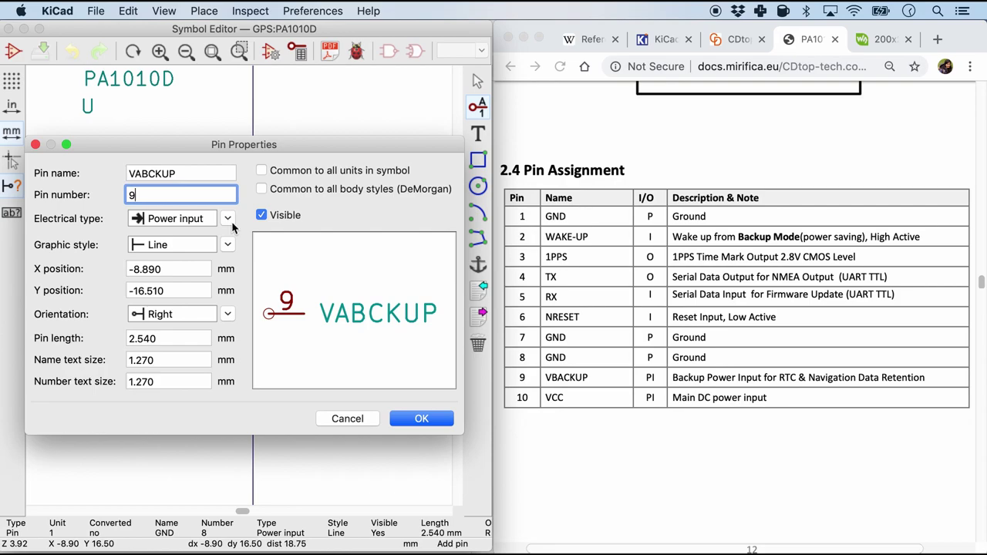
key(Return)
Add VCC as pin 10 and place it below pin 9.
text(VCC)
click(170, 194)
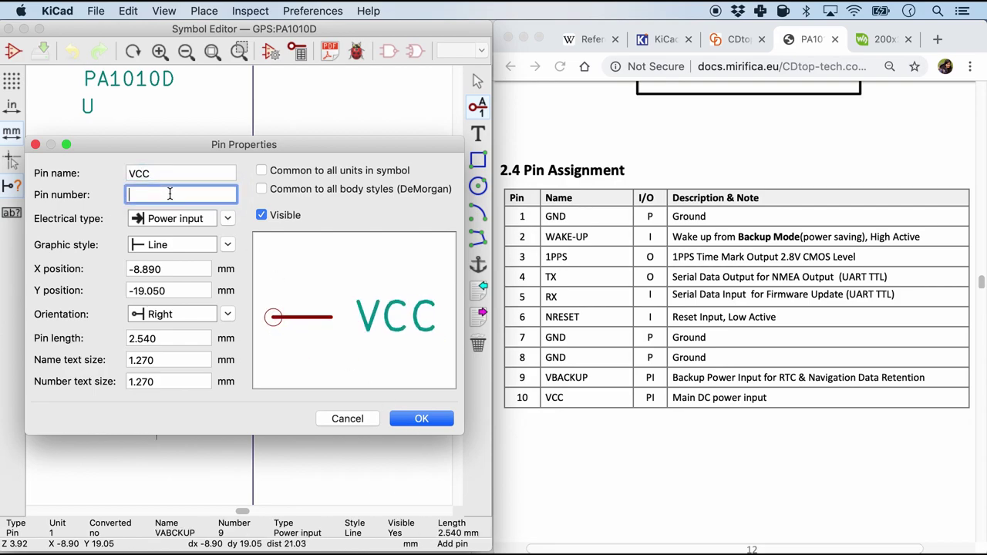
text(10)
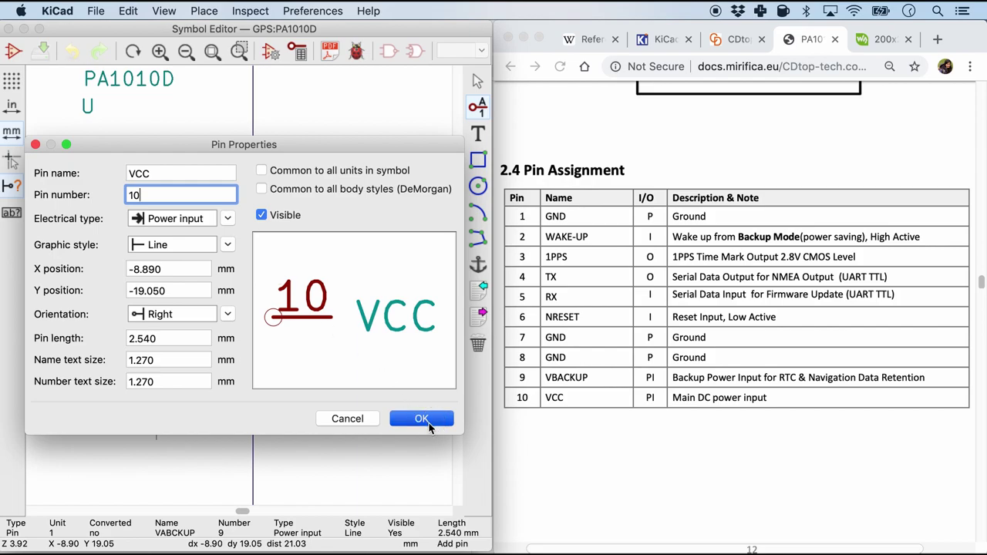
click(422, 419)
click(156, 412)
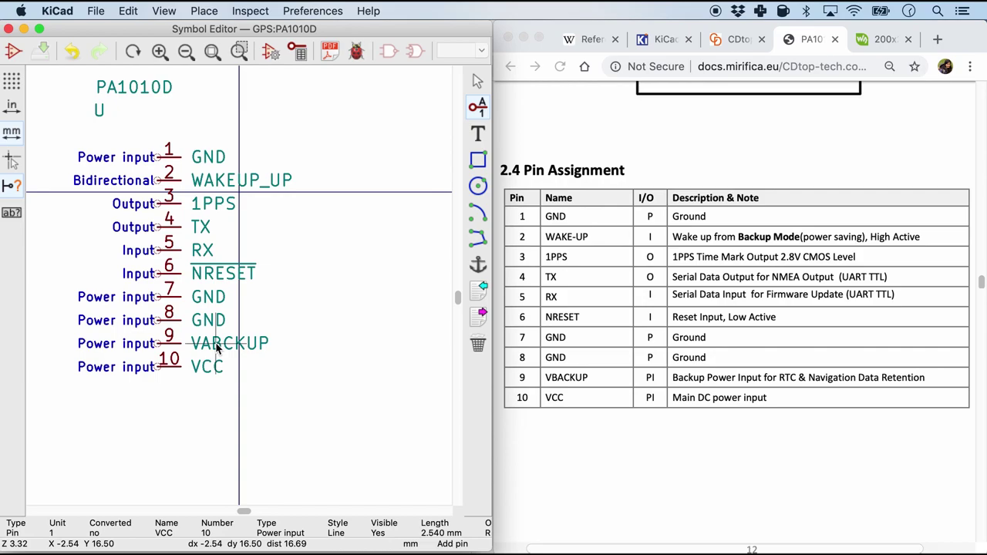
Move VABCKUP and VCC to the top and GND pins 1 and 7 to the bottom.
key(Escape)
key(m)
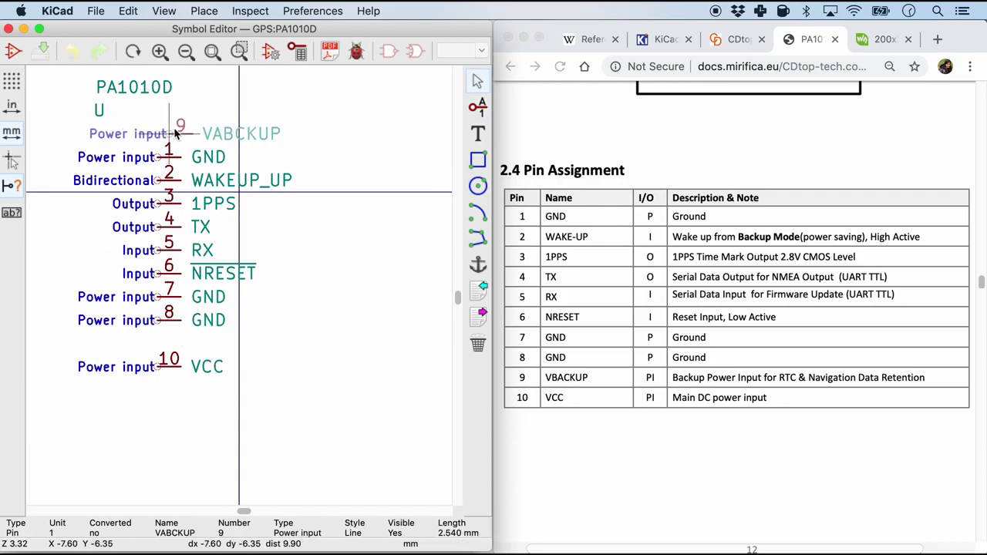
click(311, 121)
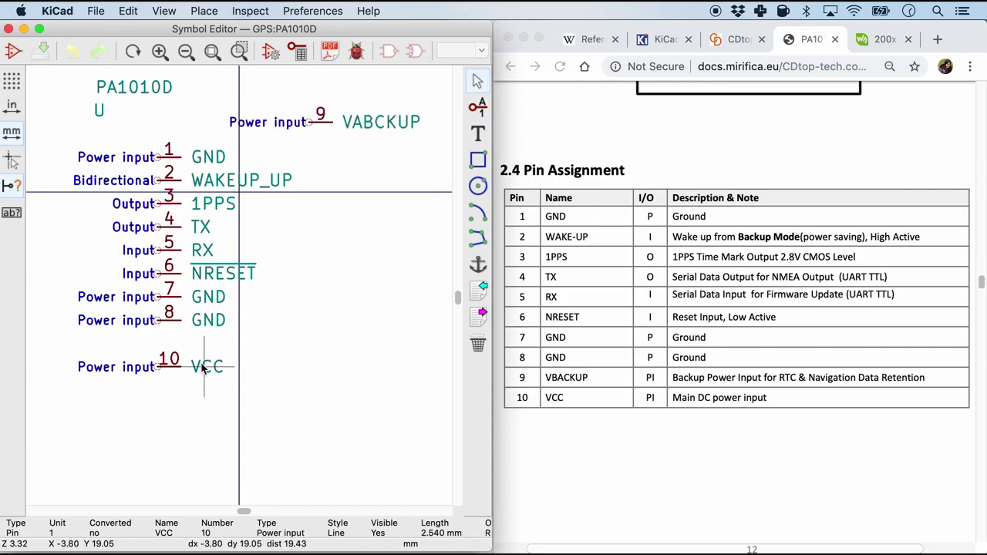
key(m)
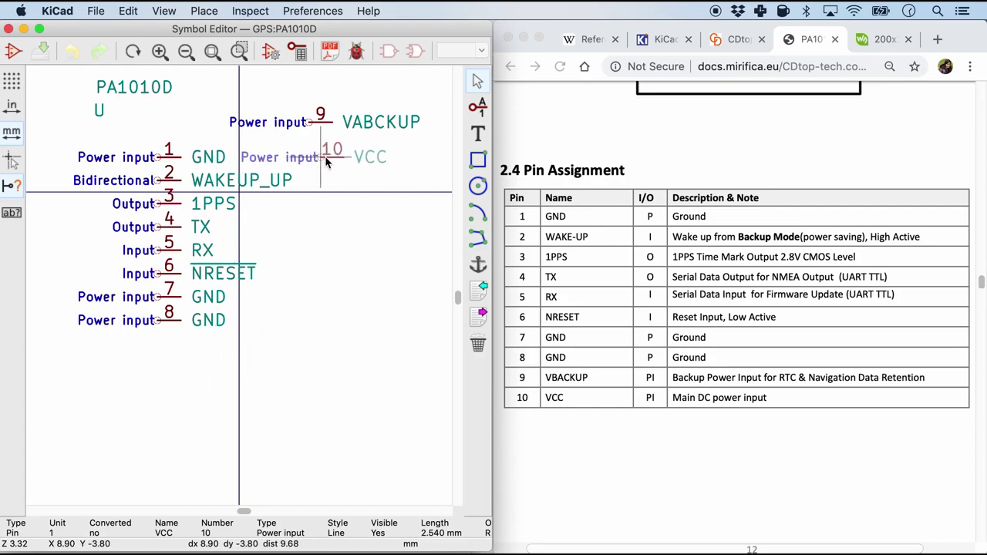
click(293, 156)
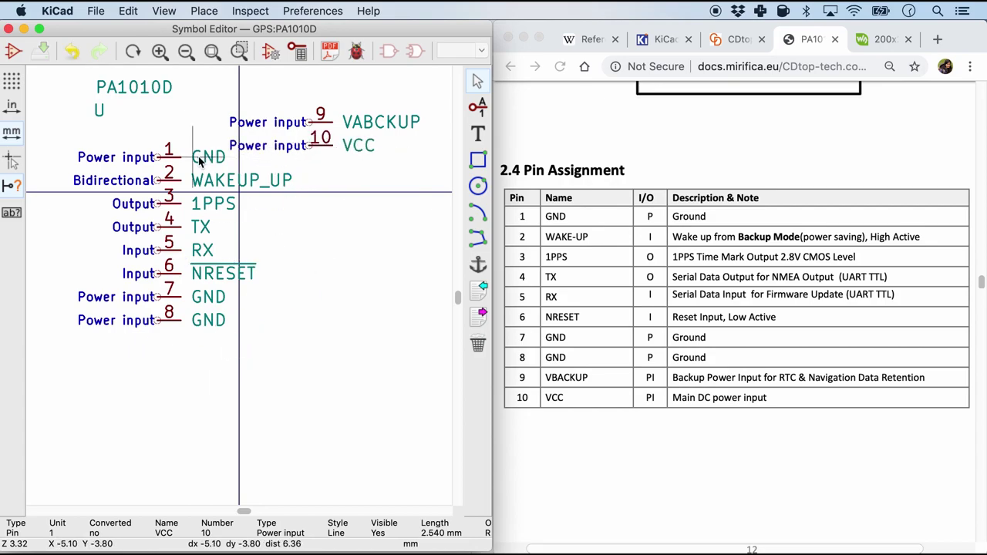
key(m)
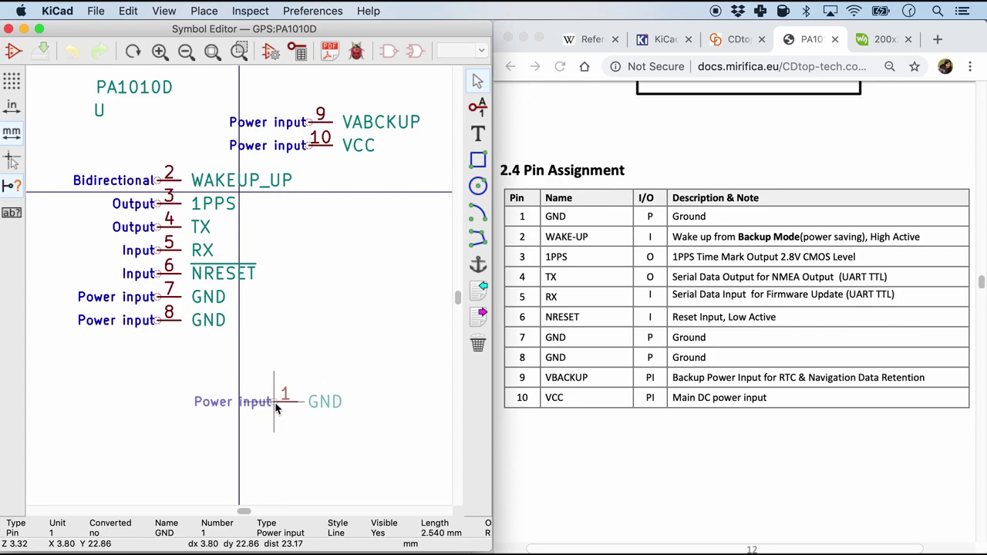
click(287, 421)
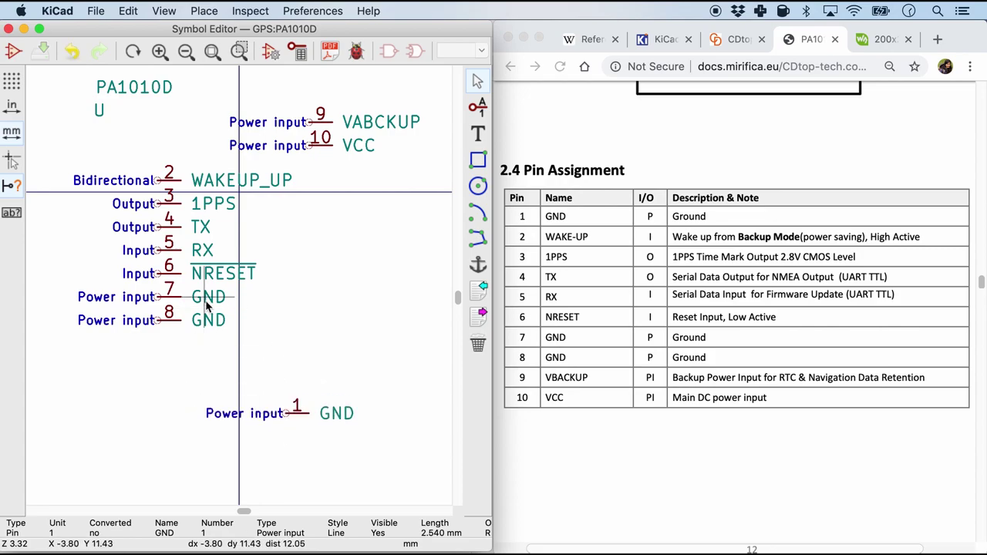
key(m)
click(334, 445)
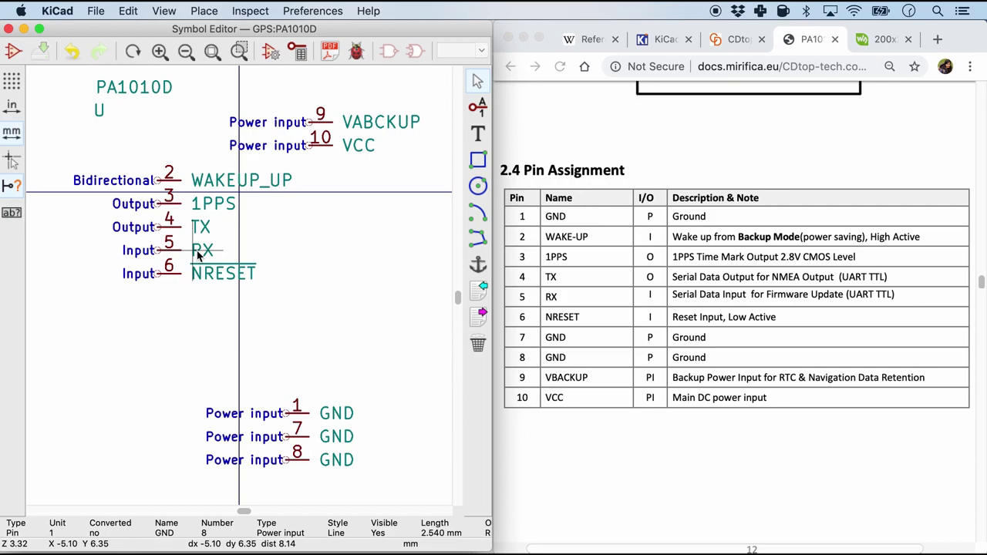
Shift RX and NRESET to the left and WAKEUP_UP, 1PPS and TX to the right.
click(151, 255)
click(219, 182)
key(m)
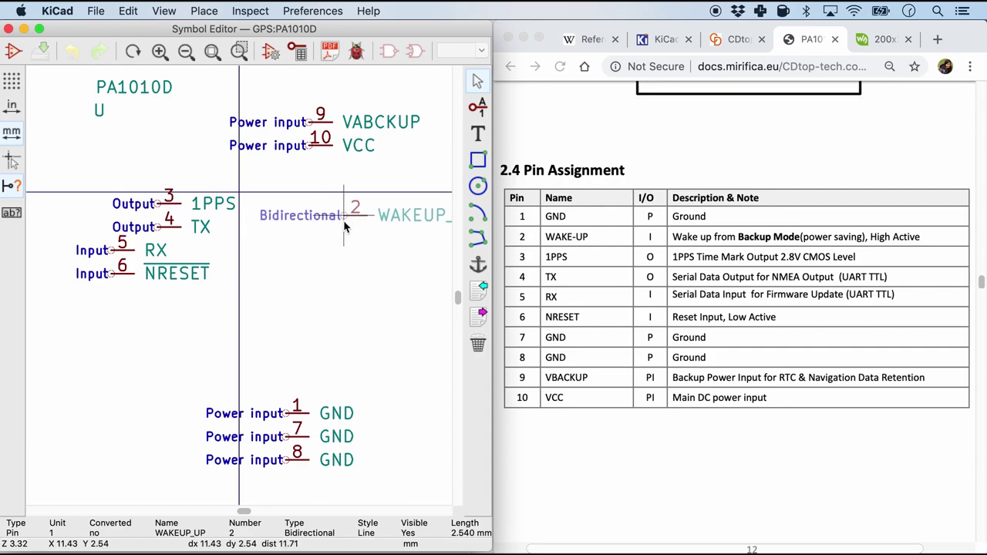
click(322, 229)
drag(199, 227, 350, 273)
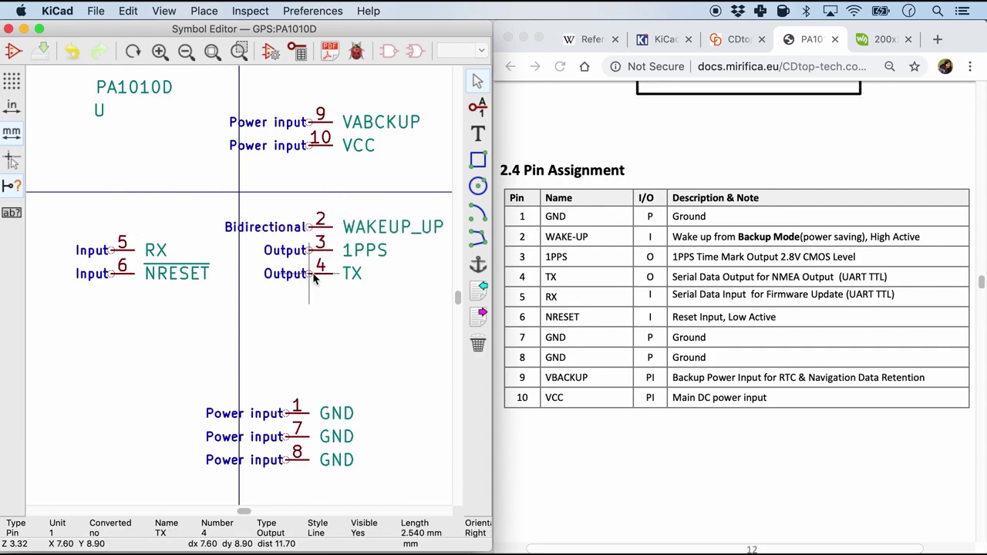
click(159, 275)
key(m)
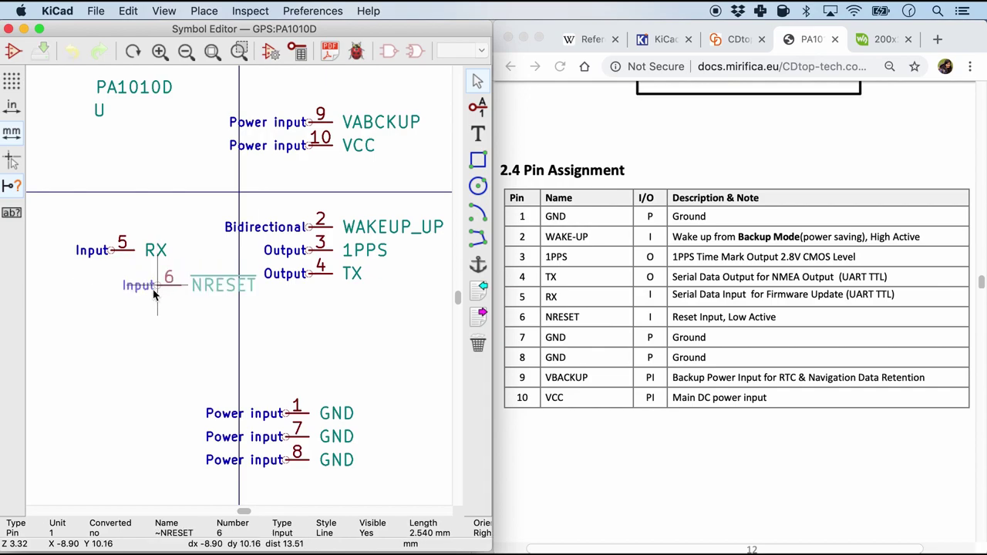
click(133, 303)
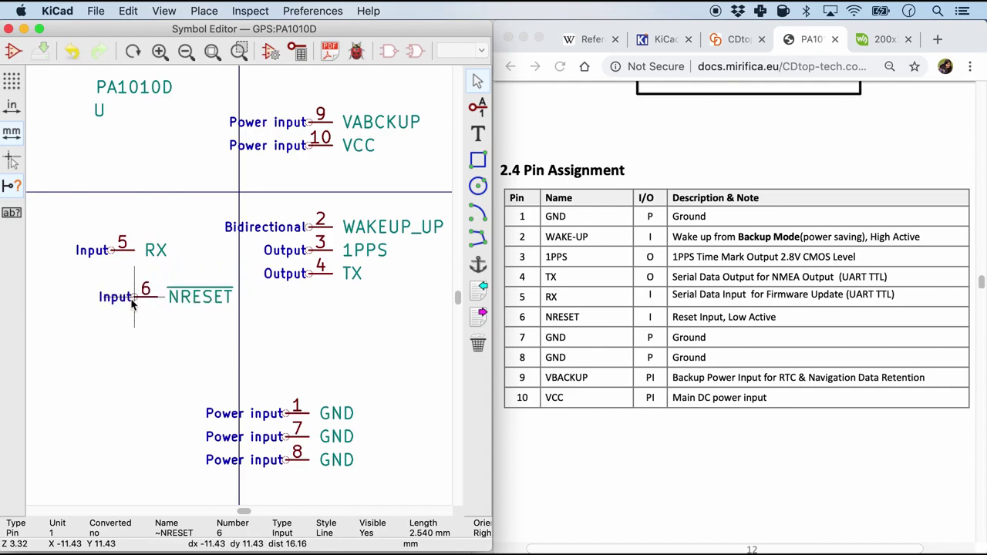
click(348, 275)
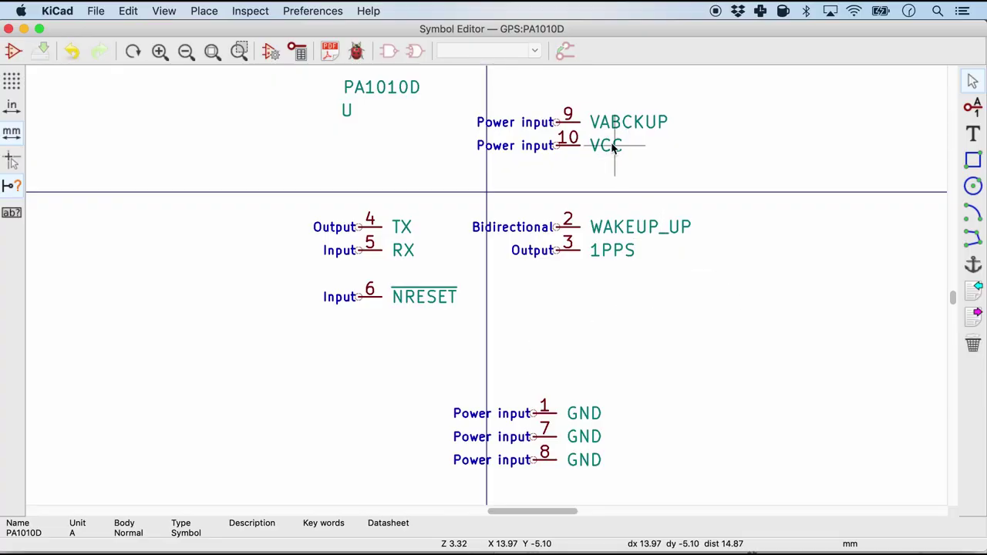
Rotate the VABCKUP and VCC pins upright at the top of the symbol.
scroll(583, 132, up, 2)
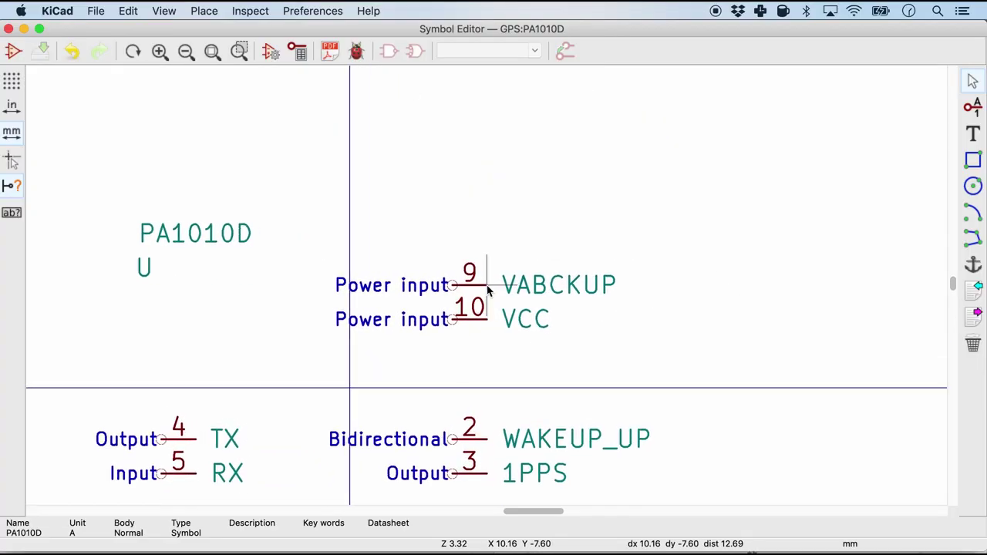
scroll(524, 270, down, 2)
key(m)
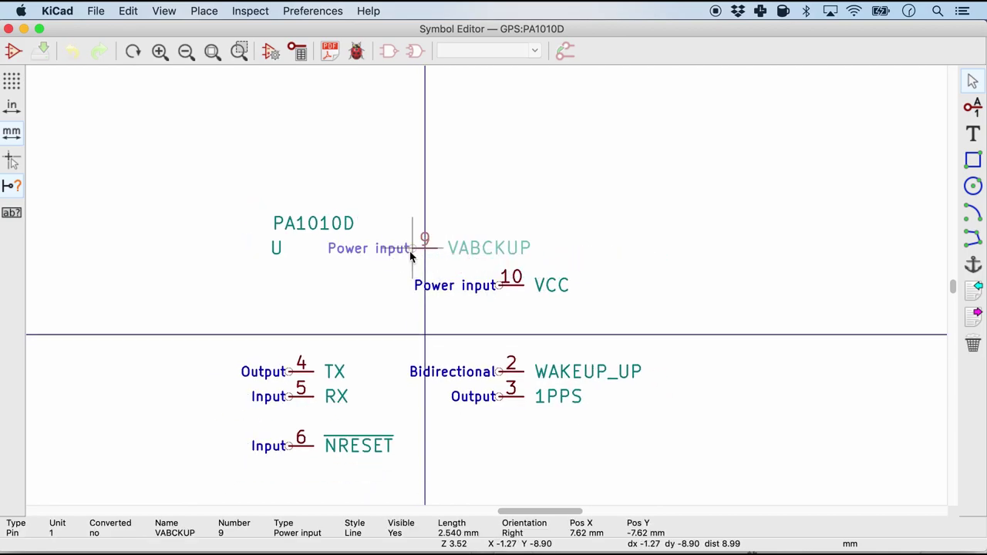
key(r)
key(r)
key(r)
click(393, 263)
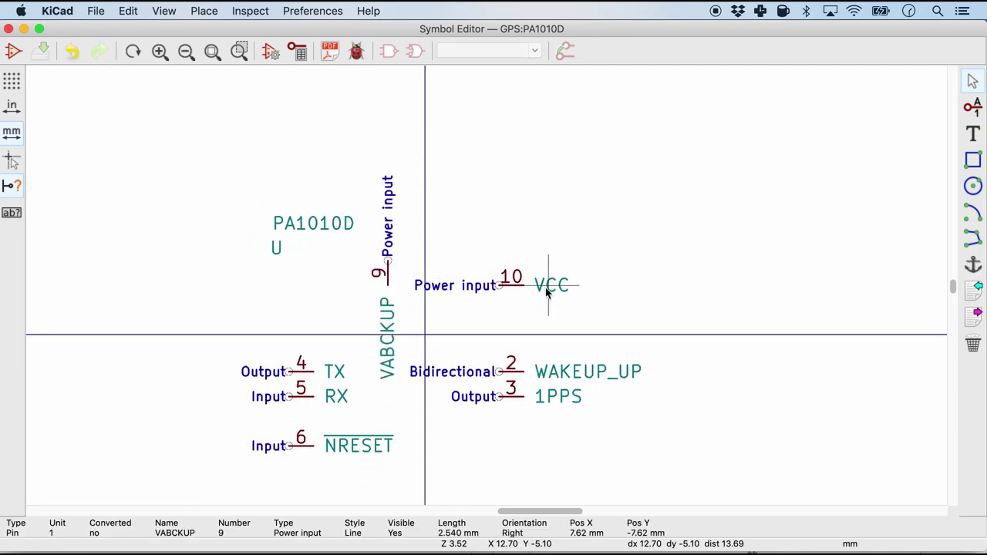
key(m)
key(r)
key(r)
key(r)
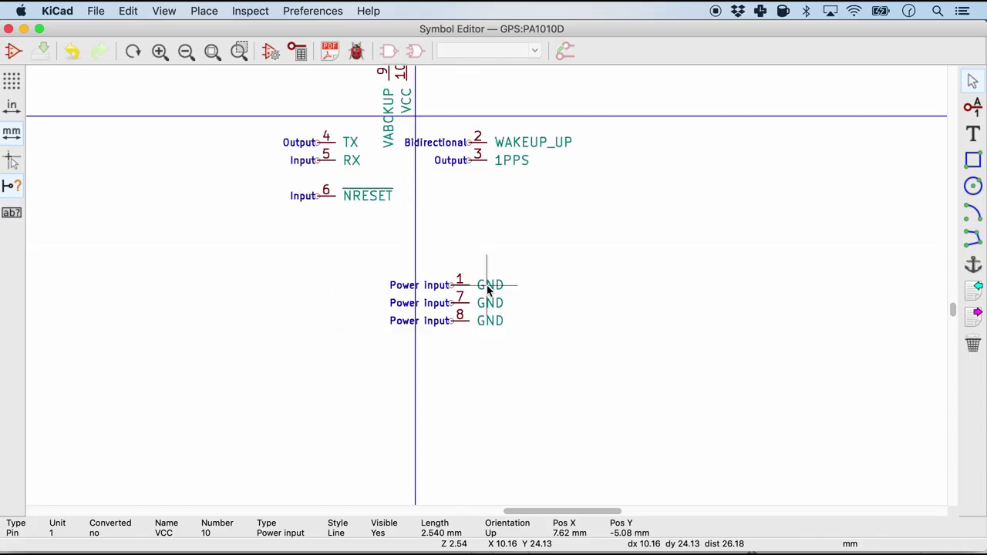
Rotate GND pins 1, 7 and 8 vertical side by side and move them as a group.
key(m)
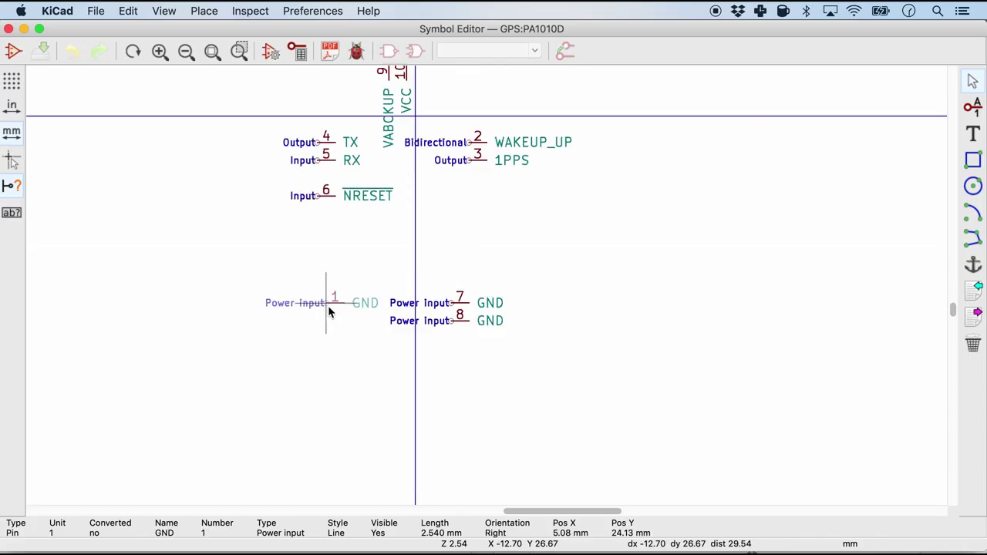
key(r)
click(353, 321)
key(m)
key(r)
click(370, 322)
key(m)
key(r)
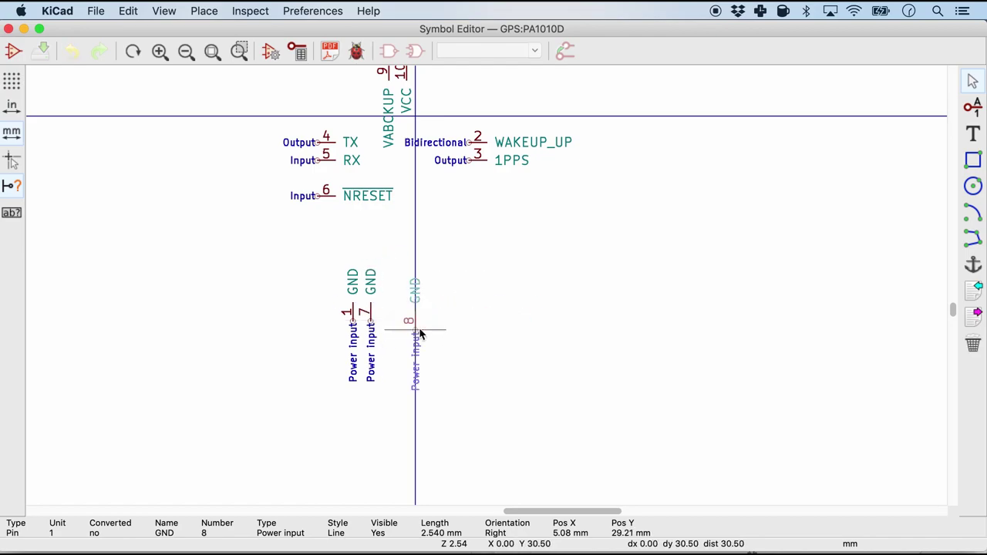
click(388, 322)
drag(331, 269, 442, 410)
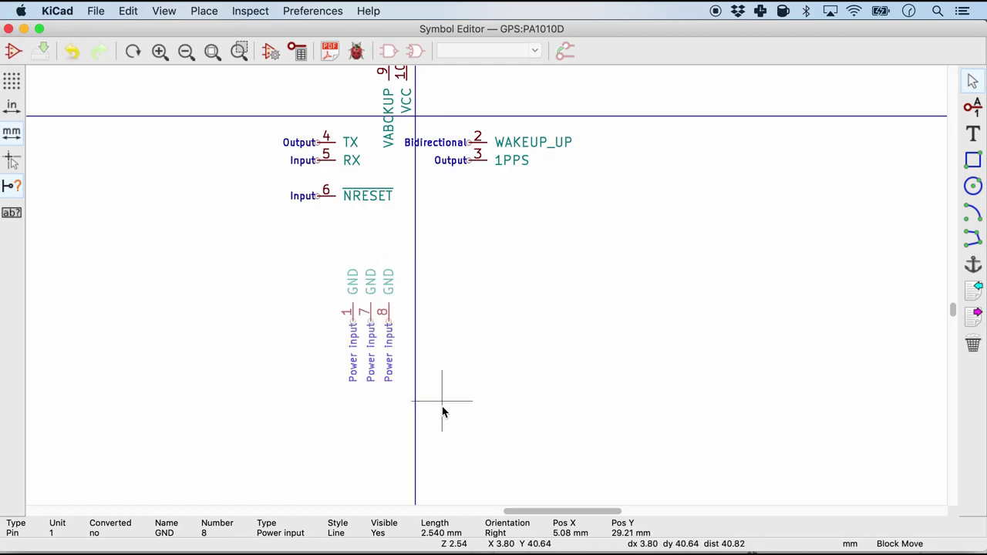
click(484, 410)
Move TX, RX and NRESET together as one block, then select WAKEUP_UP and 1PPS.
scroll(378, 359, up, 5)
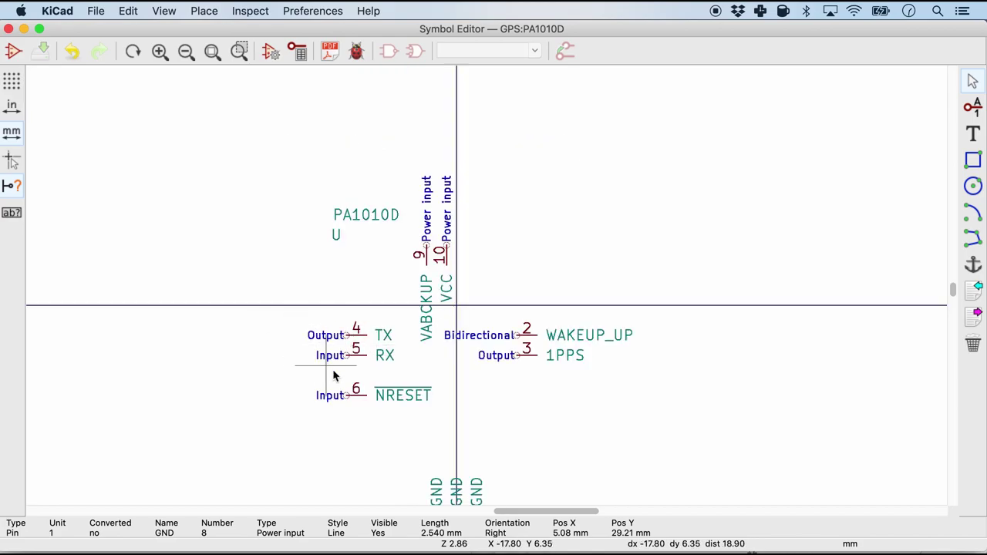
drag(299, 329, 398, 417)
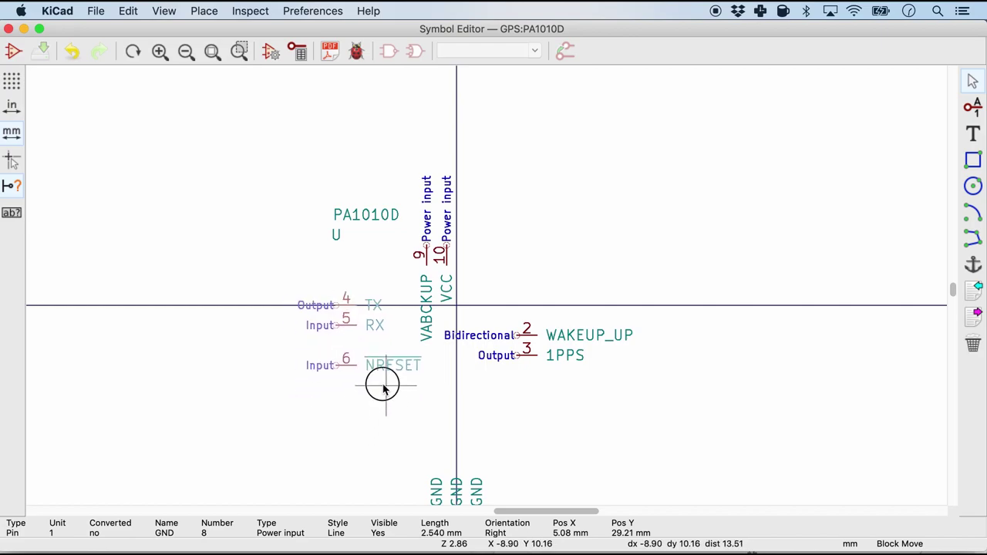
click(383, 389)
drag(648, 401, 513, 316)
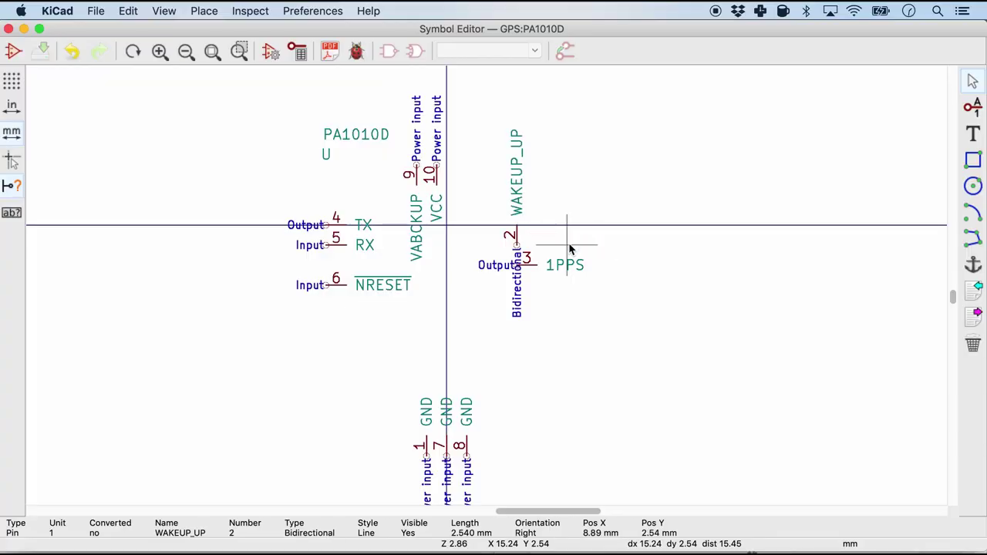
key(r)
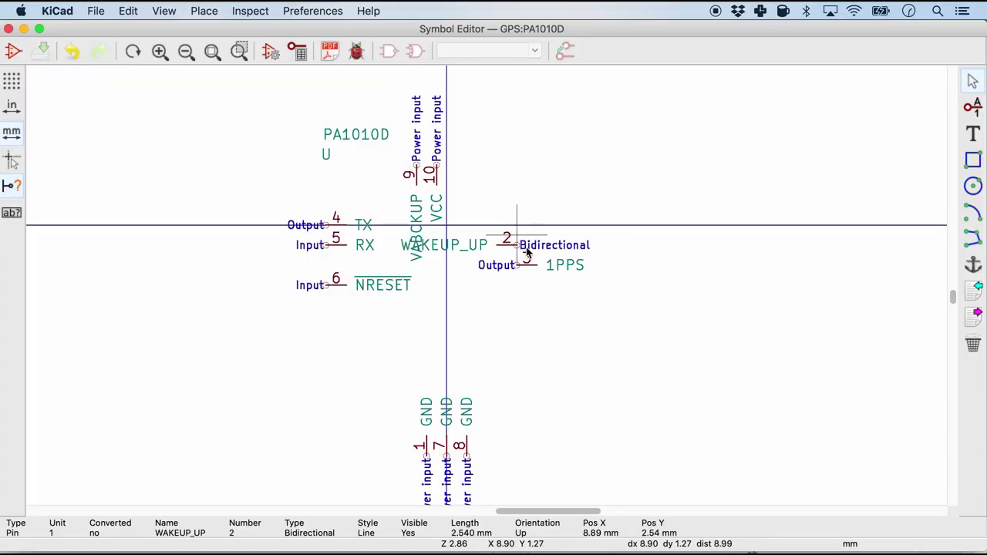
Rotate WAKEUP_UP and 1PPS to face inward; pull the GND and VABCKUP/VCC groups closer.
click(509, 266)
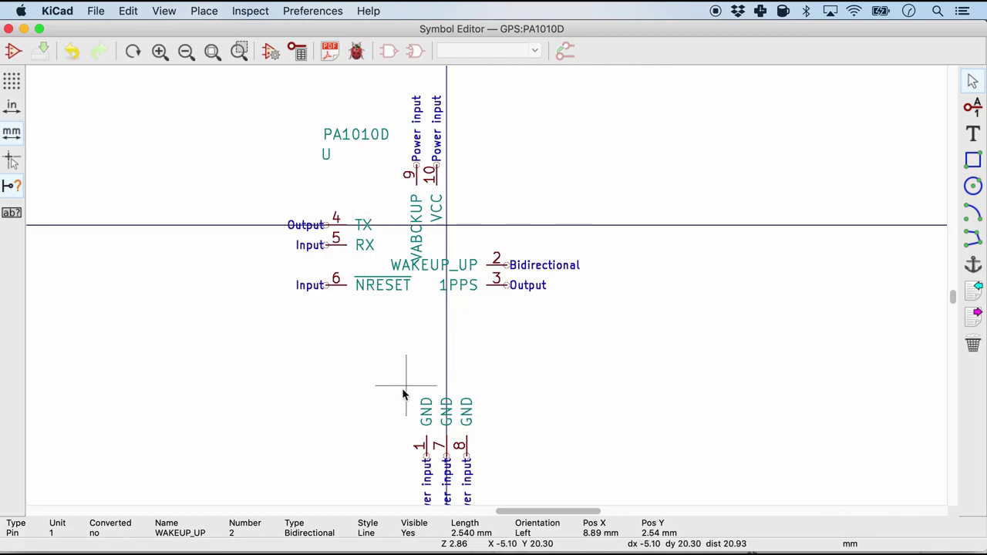
drag(402, 388, 498, 480)
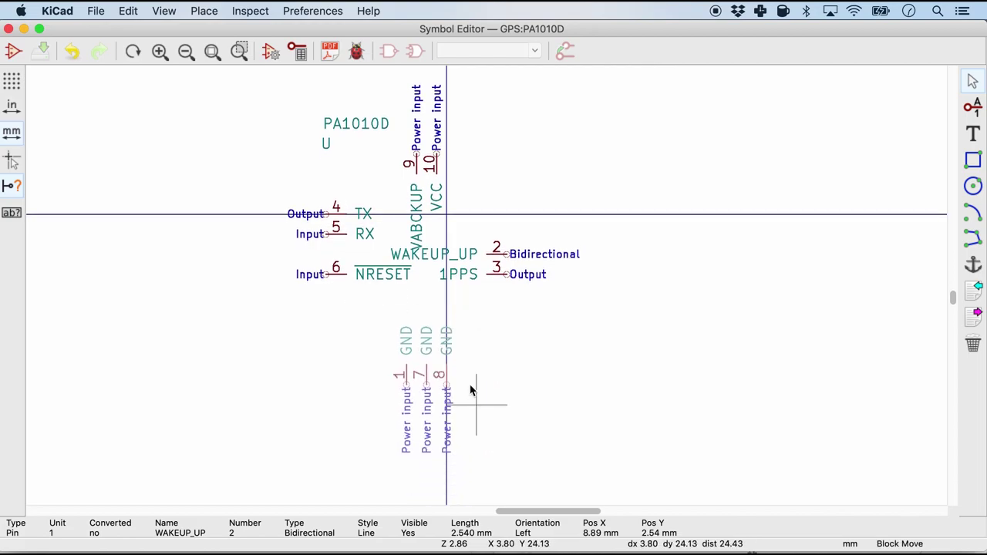
click(498, 387)
drag(405, 103, 466, 210)
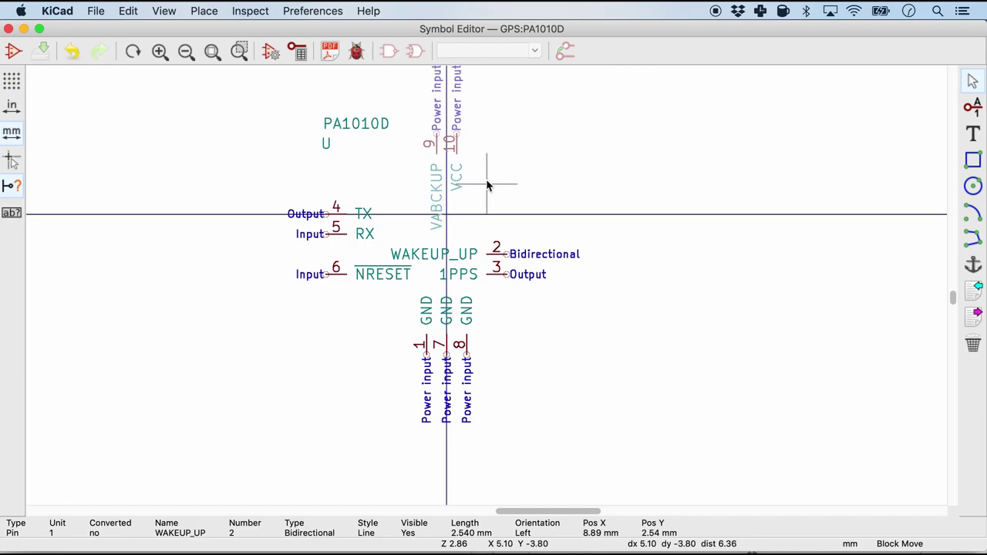
click(487, 184)
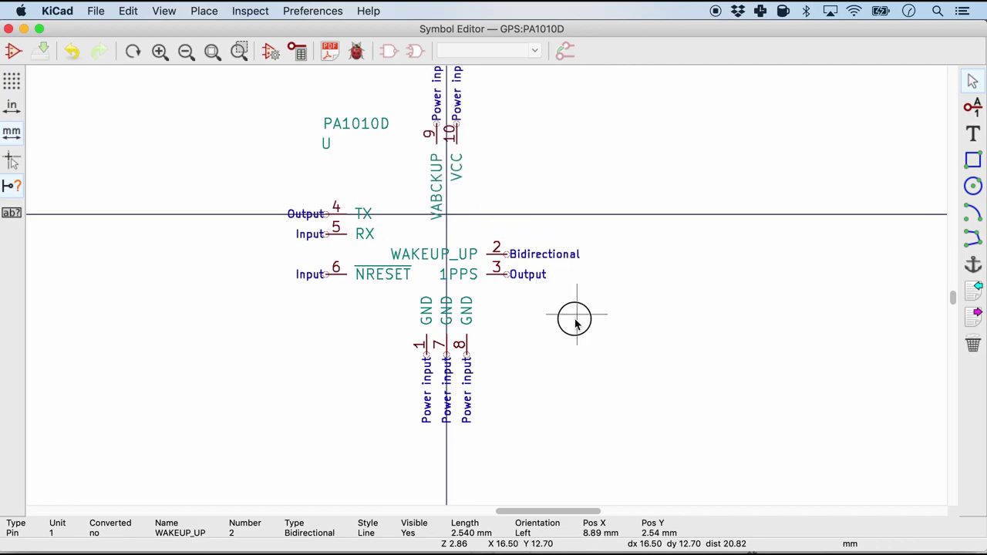
Reposition the TX/RX/NRESET group left of centre and WAKEUP_UP/1PPS further right.
drag(575, 324, 376, 307)
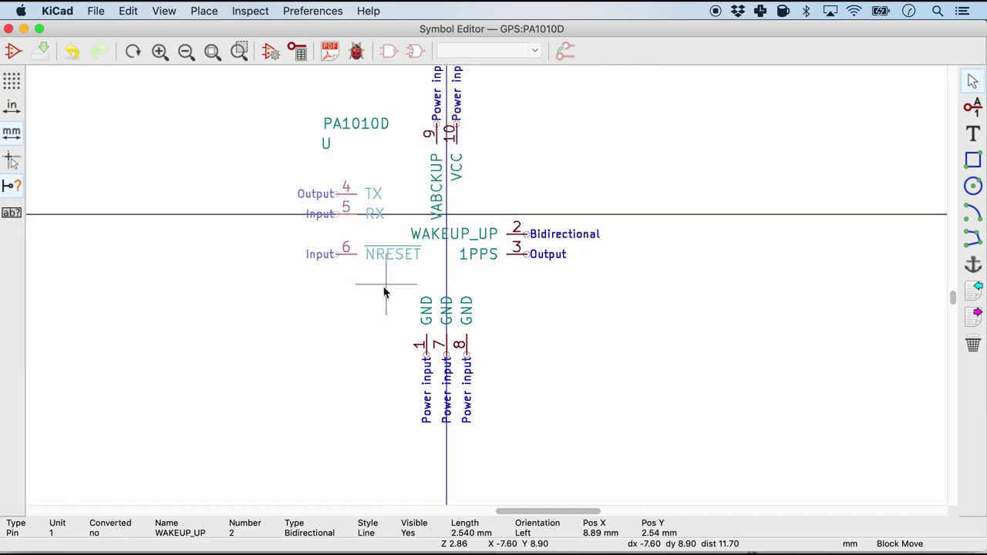
click(383, 292)
drag(579, 285, 522, 220)
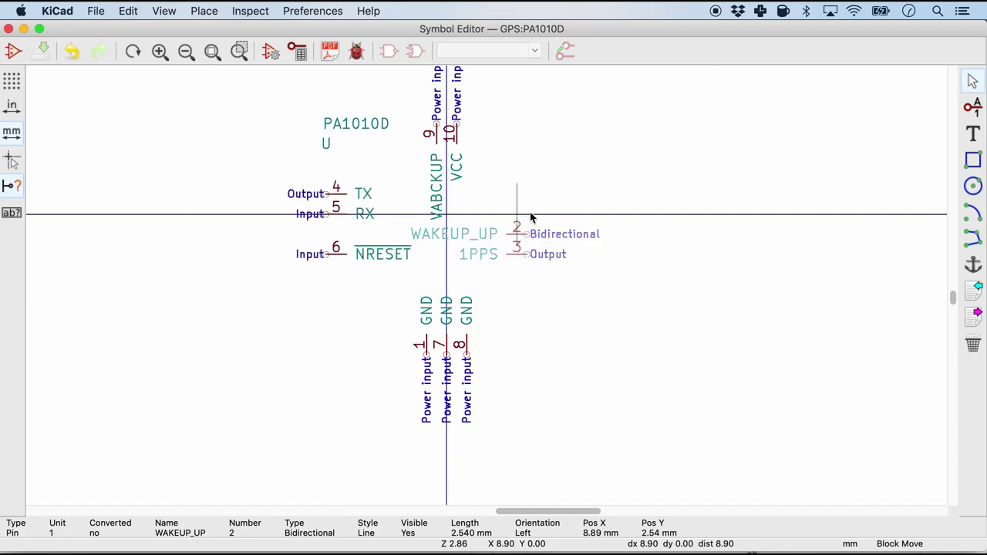
click(548, 222)
scroll(487, 244, down, 1)
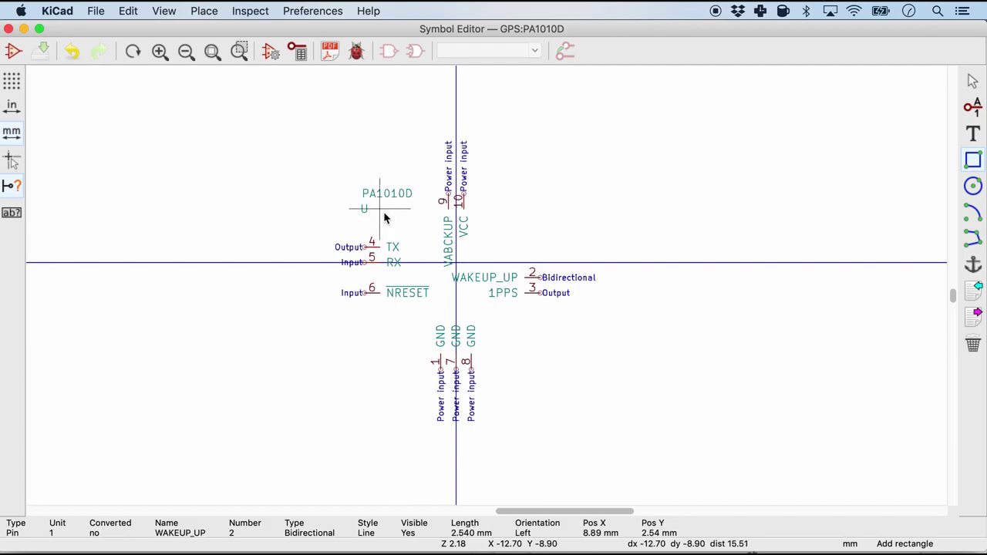
Draw the rectangle body around the pins and fill it with the body background colour.
click(383, 216)
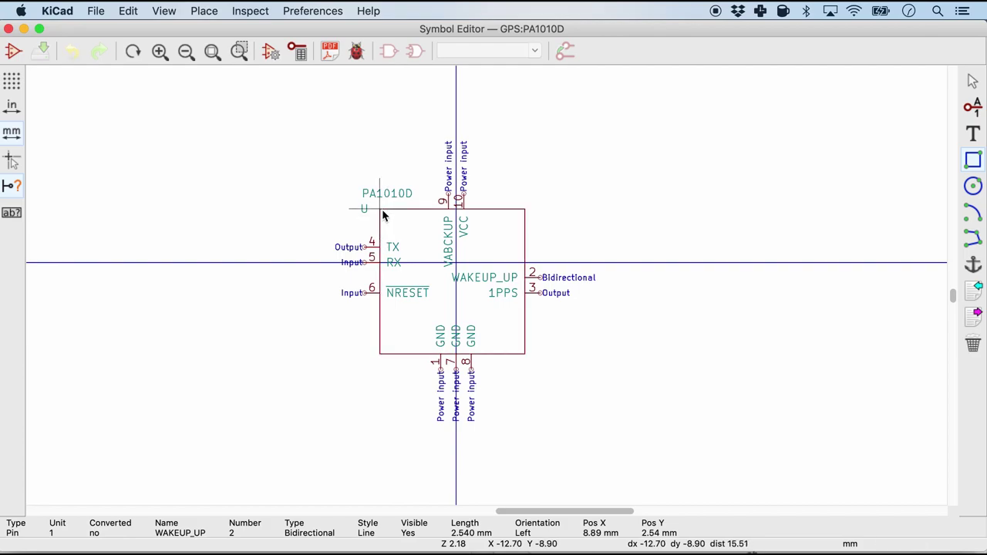
right_click(523, 251)
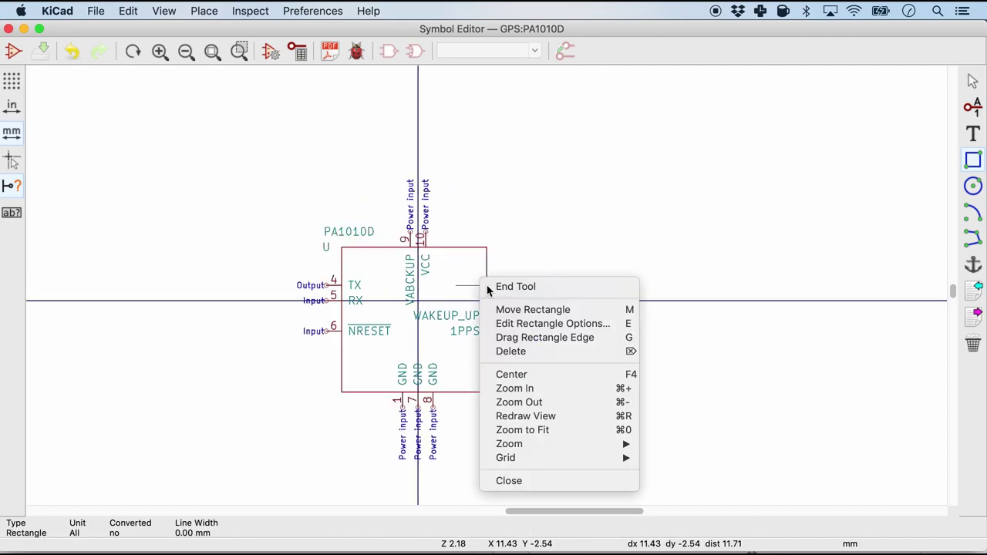
click(528, 324)
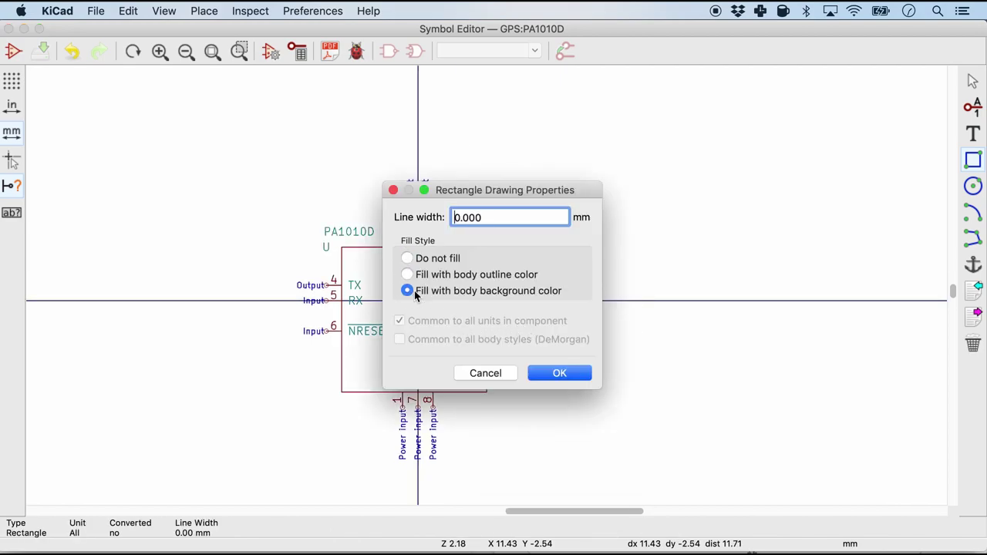
click(561, 374)
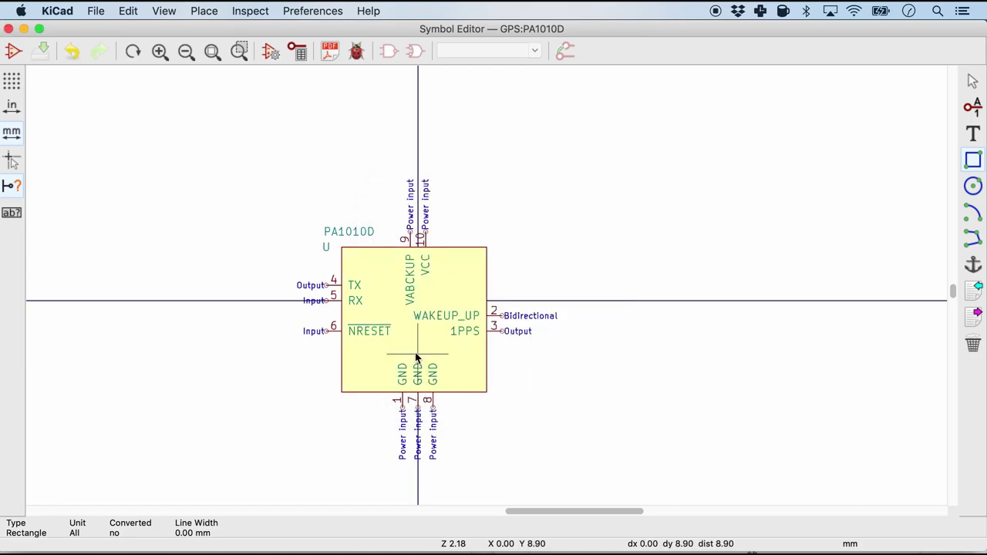
key(F4)
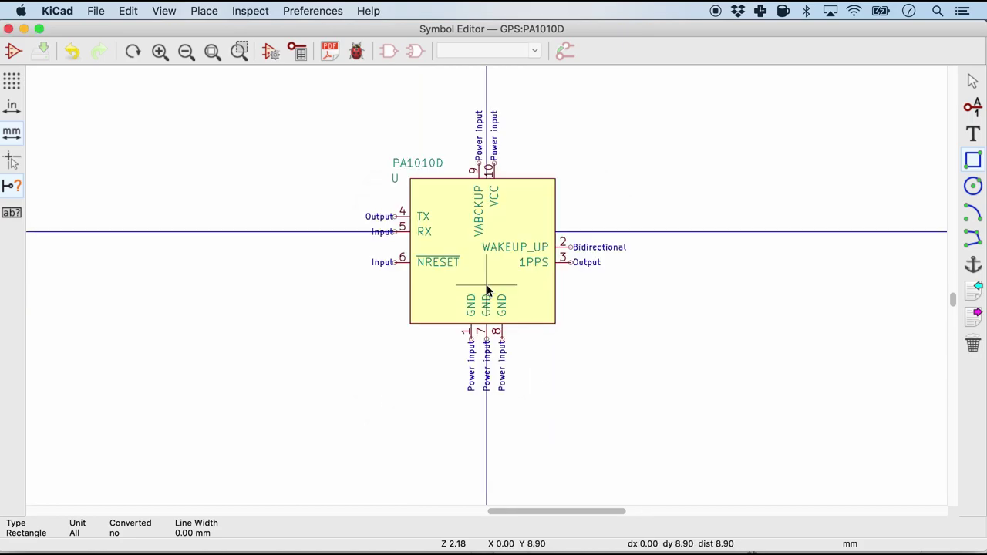
Move the whole symbol and place the PA1010D name and U reference above the body's top-left corner.
drag(341, 141, 628, 458)
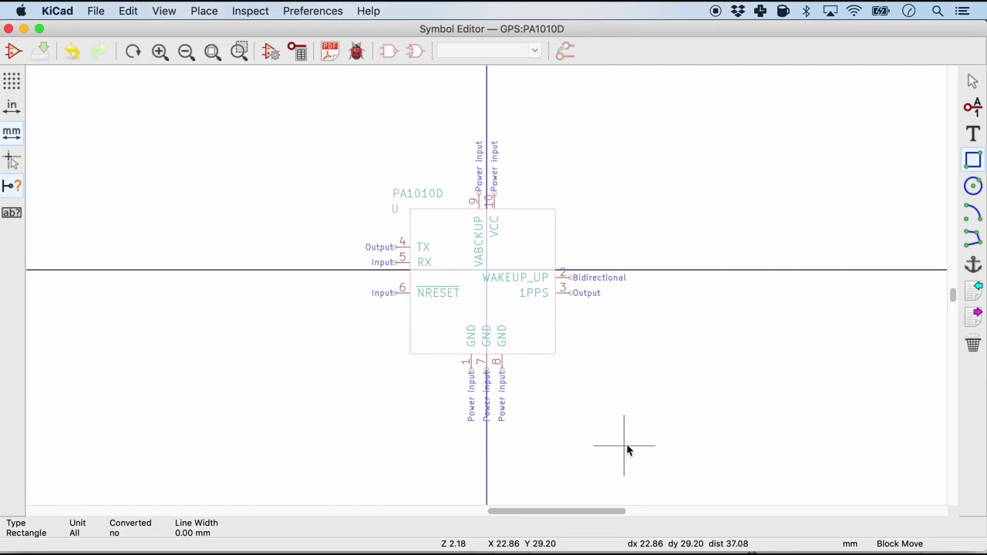
click(628, 445)
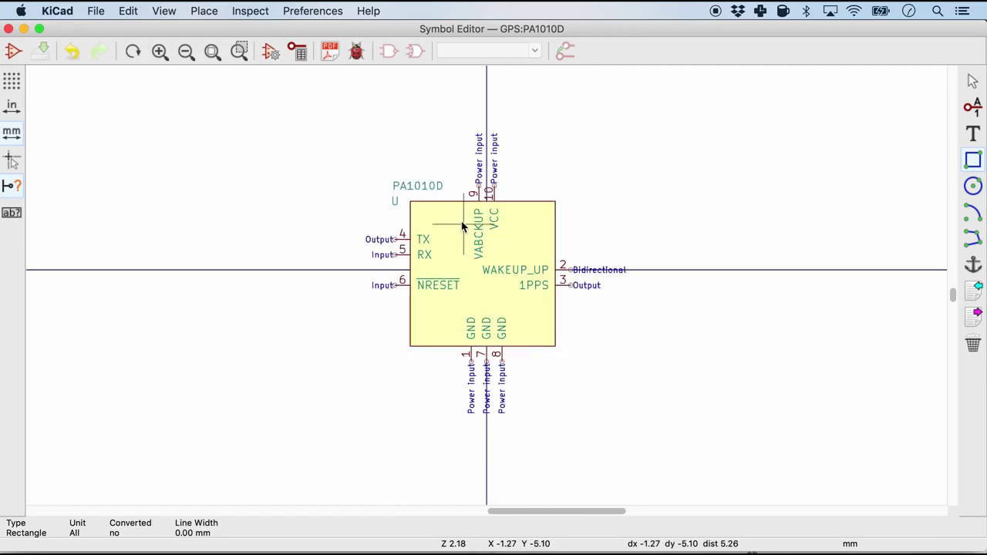
drag(417, 186, 425, 155)
drag(404, 201, 419, 195)
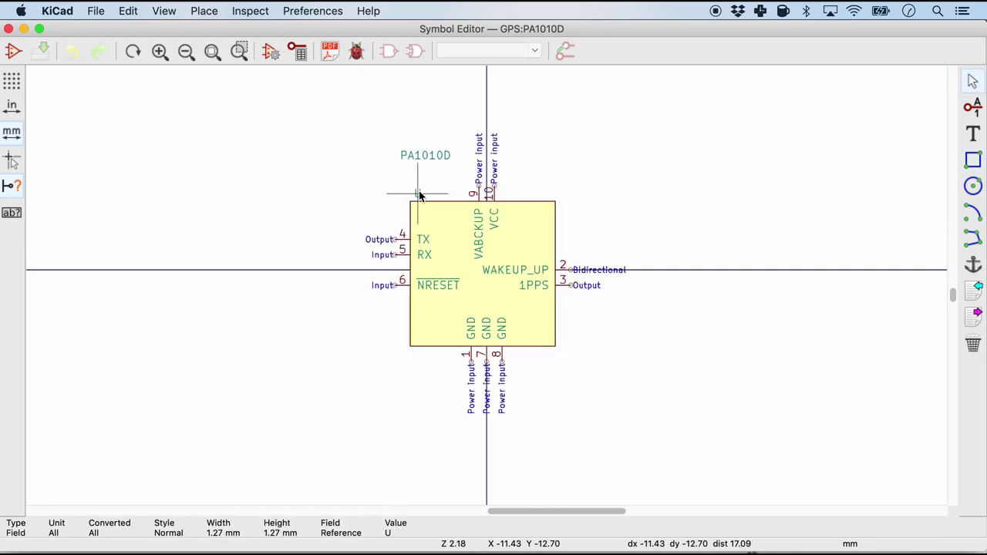
click(417, 193)
drag(438, 161, 436, 185)
click(438, 185)
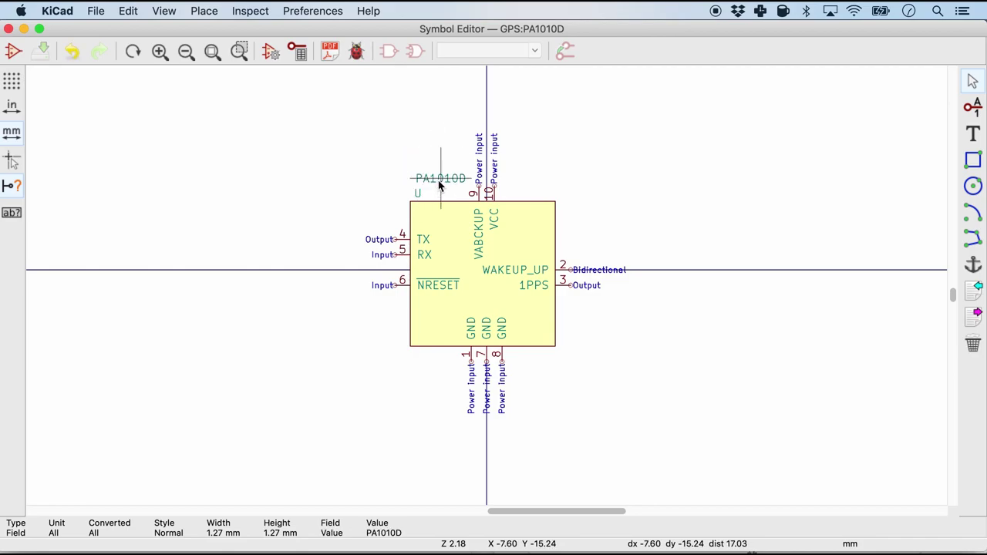
scroll(533, 337, up, 3)
scroll(527, 343, down, 3)
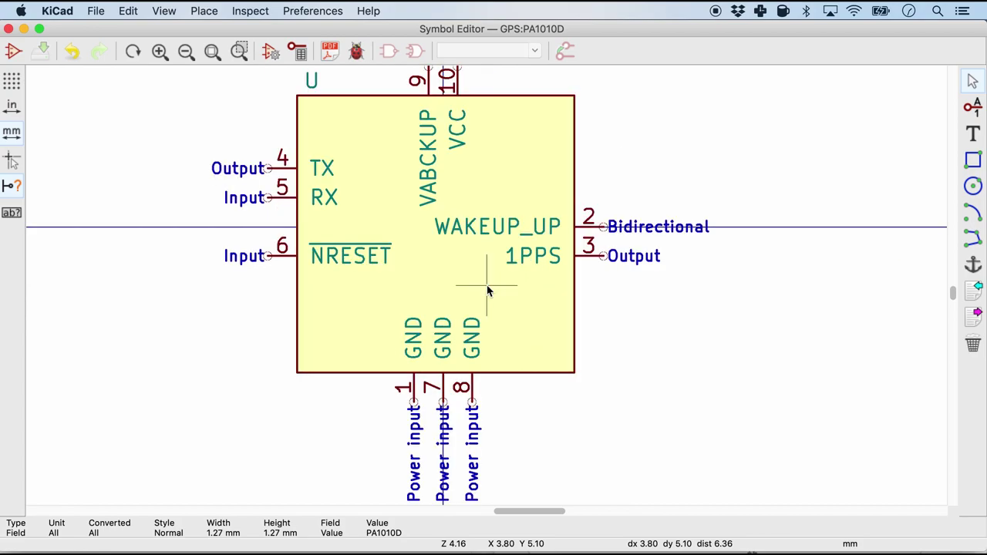
scroll(463, 231, down, 1)
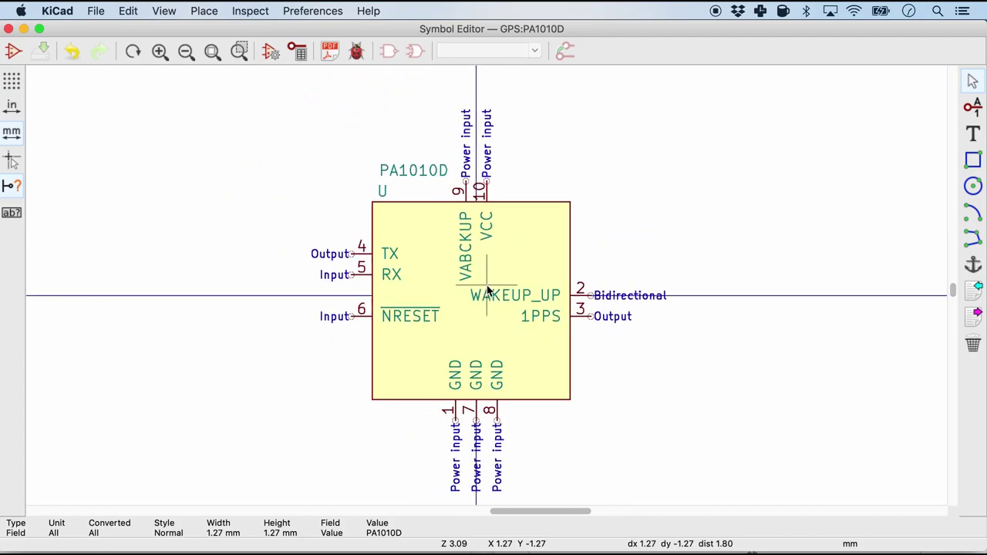
Show the libraries search tree and select PA1010D under the GPS library.
click(164, 11)
click(203, 247)
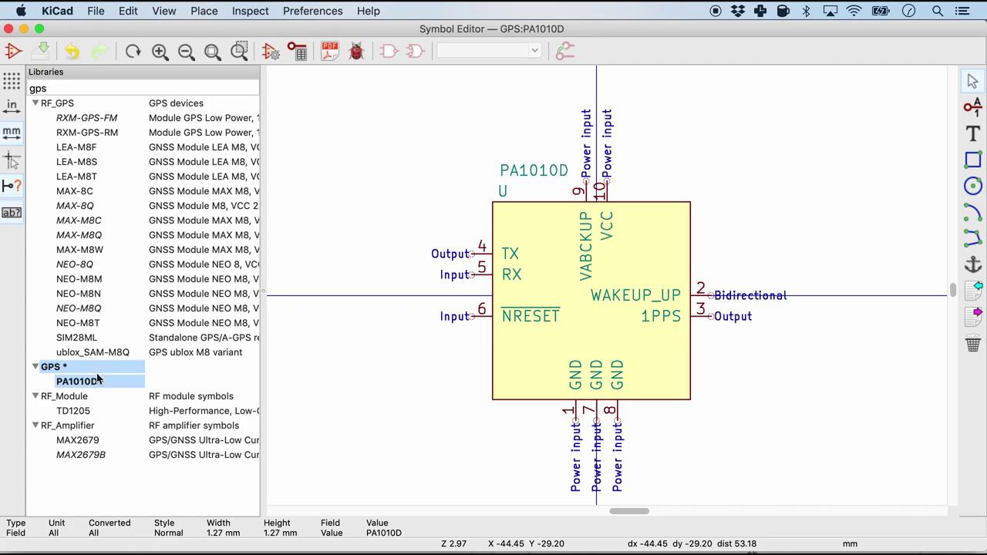
click(97, 382)
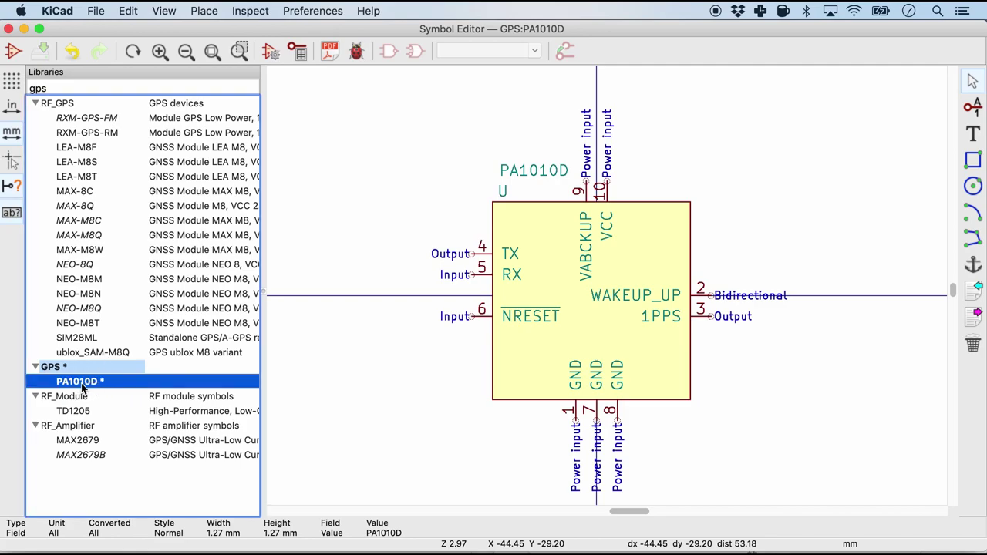
click(381, 385)
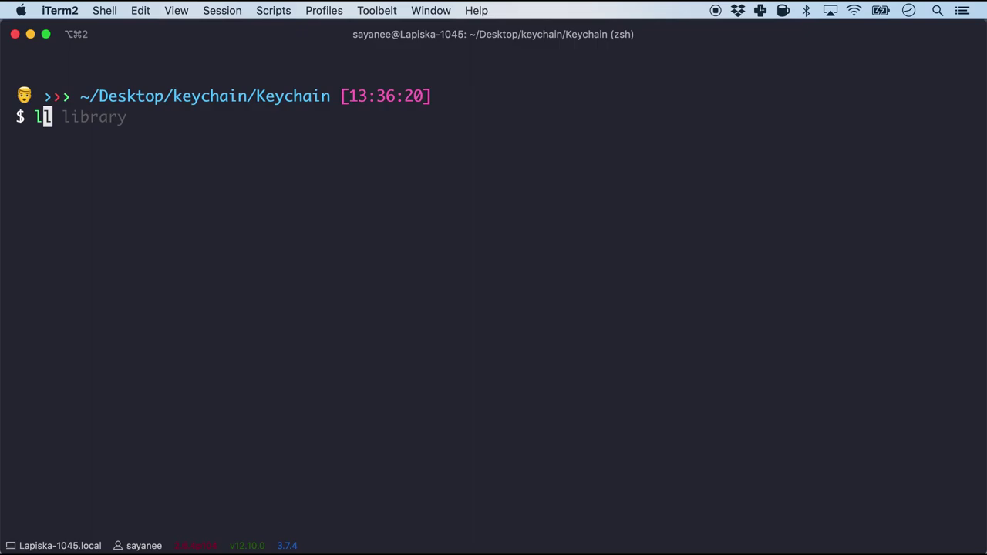
List the project folder contents with ll in the terminal.
text(s)
key(BackSpace)
text(l)
key(Return)
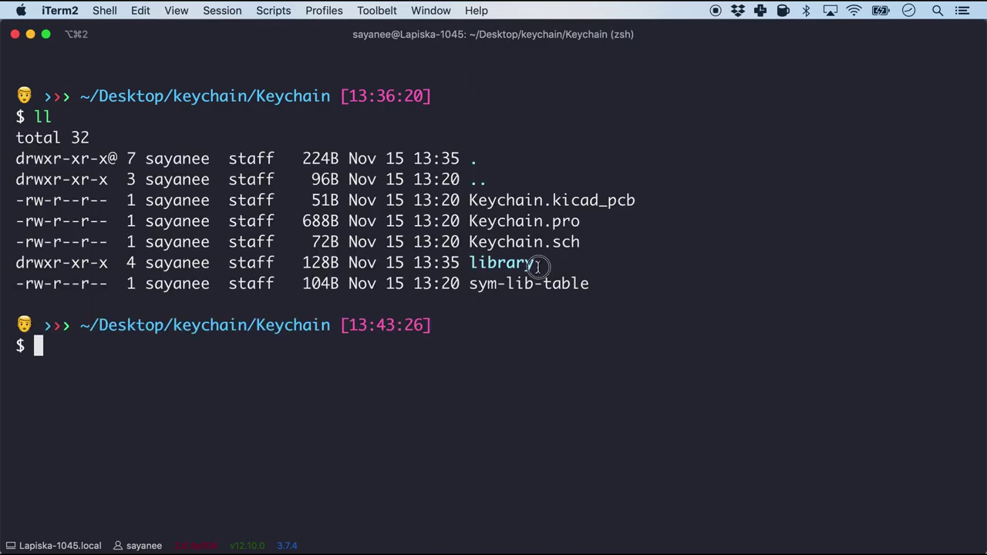
drag(532, 263, 472, 264)
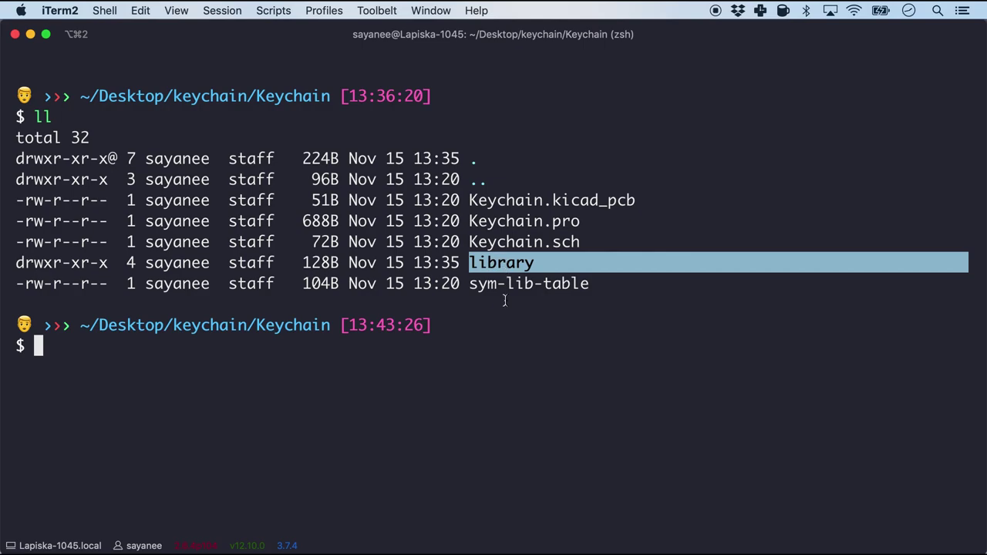
click(458, 337)
List the library folder, confirming it holds only GPS.dcm and GPS.lib.
text(ll libr)
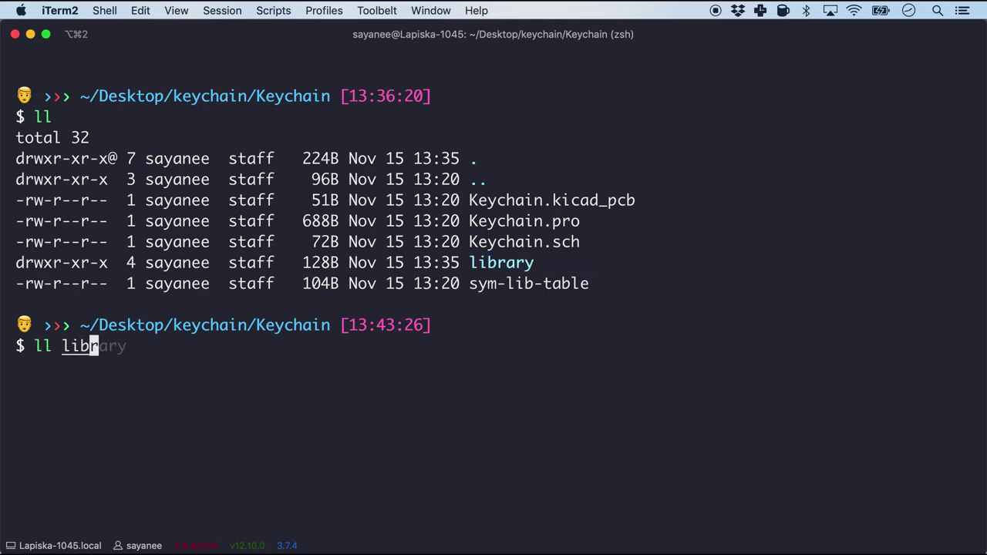
text(ary)
key(Return)
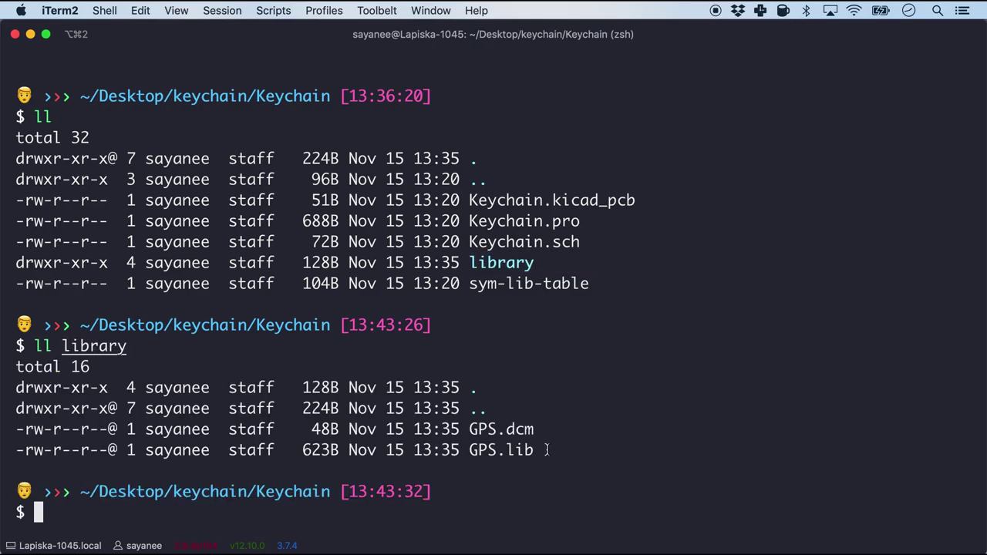
drag(547, 450, 472, 432)
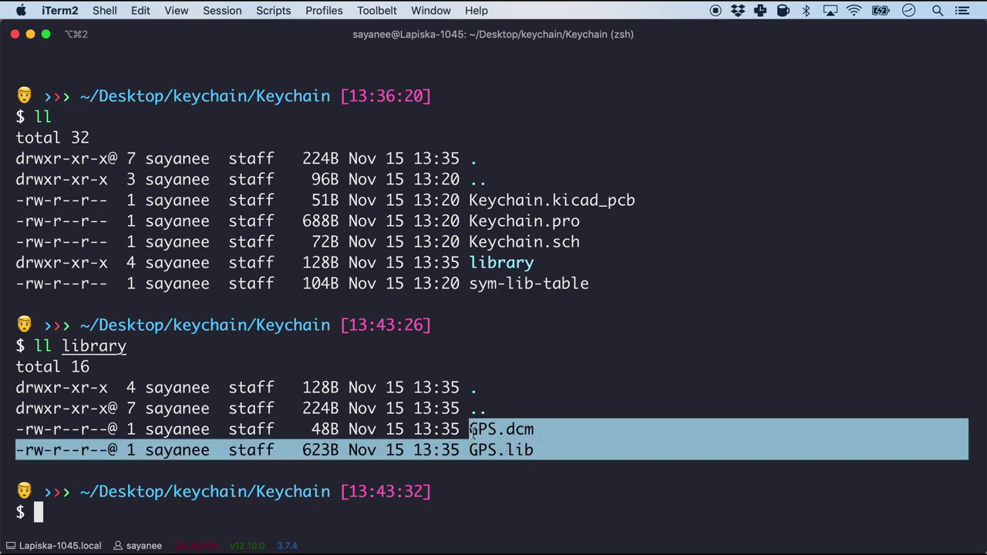
click(541, 452)
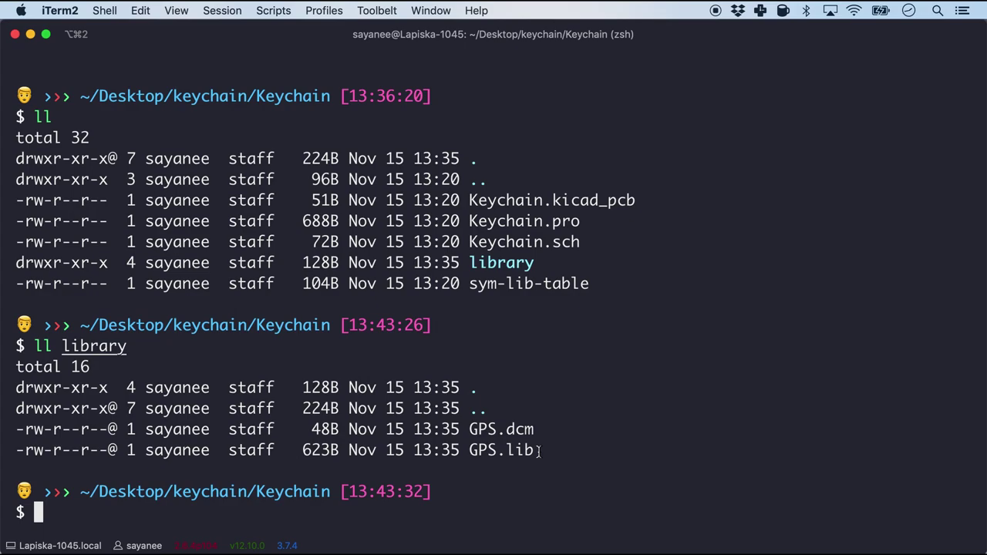
Open the project-specific symbol library table and copy the GPS library path.
key(super+Tab)
click(279, 11)
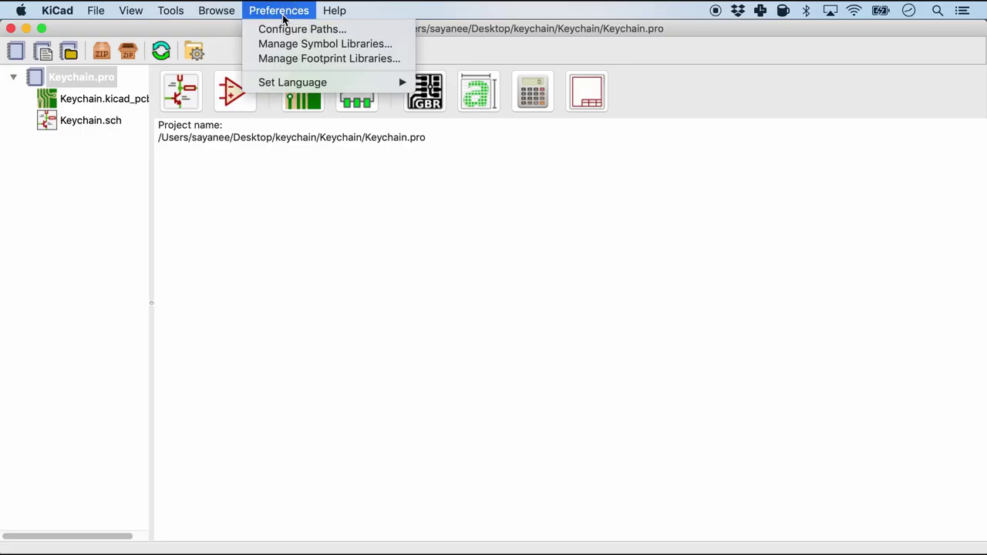
click(330, 44)
click(285, 80)
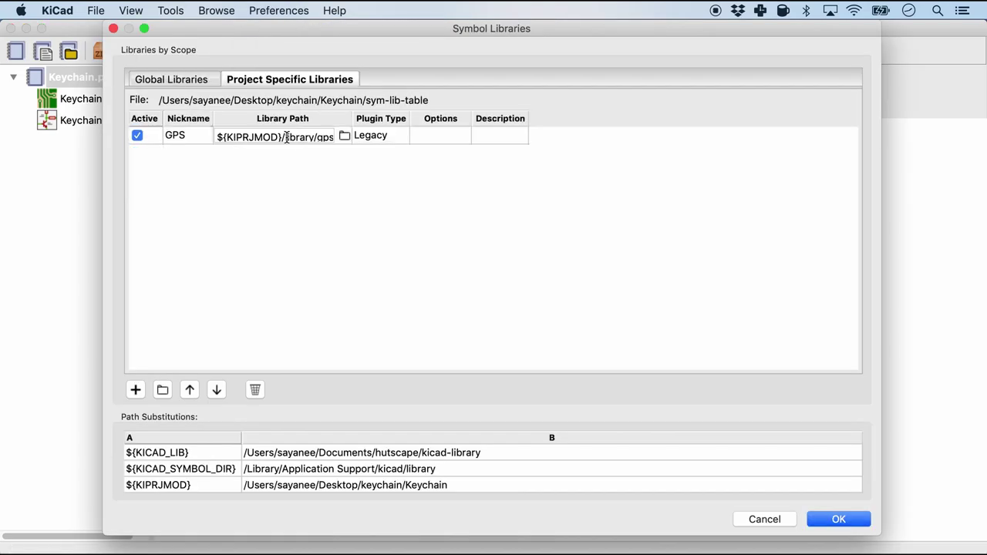
click(275, 137)
click(257, 181)
Add an E-Ink library row with path ${KIPRJMOD}/library/e-ink.lib.
click(135, 389)
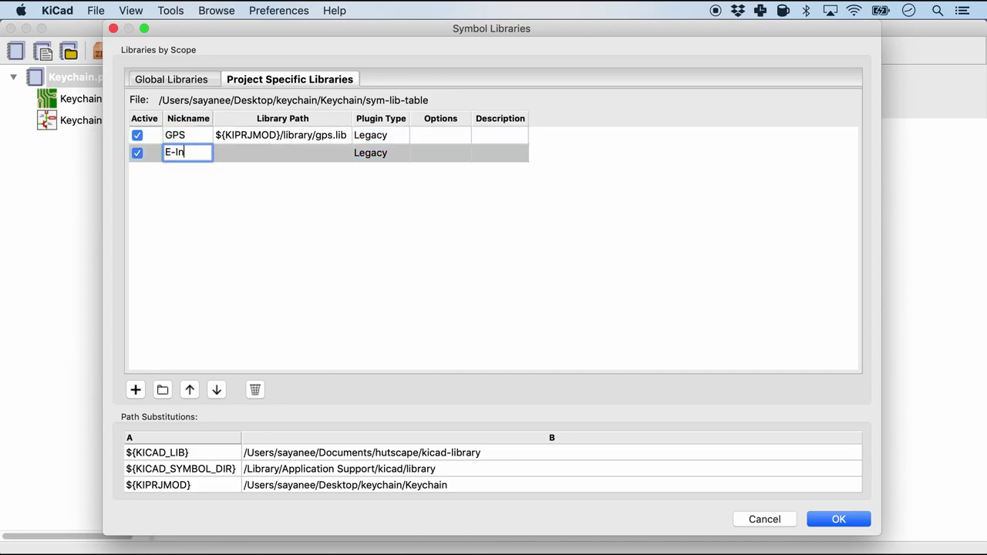
click(234, 159)
text(${KIPRJMOD}/library/gps.lib)
double_click(325, 155)
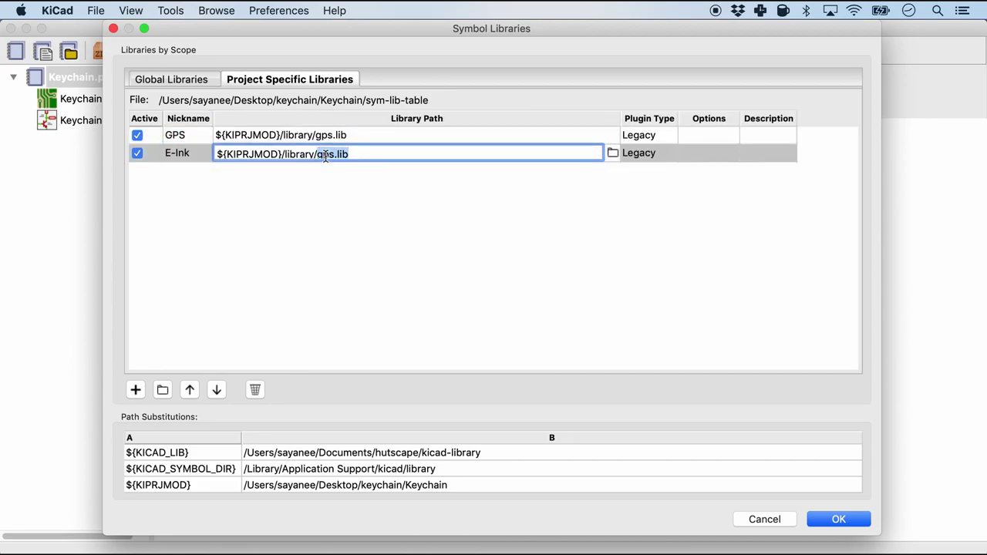
key(Left)
text(e-ink)
key(Return)
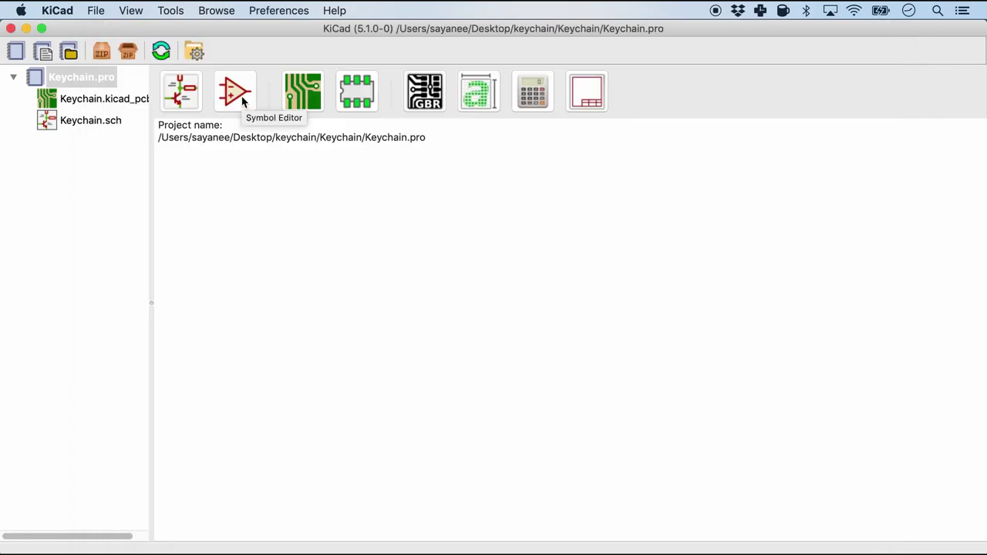
Launch the Symbol Editor and dismiss the missing library error.
click(235, 91)
drag(540, 257, 549, 398)
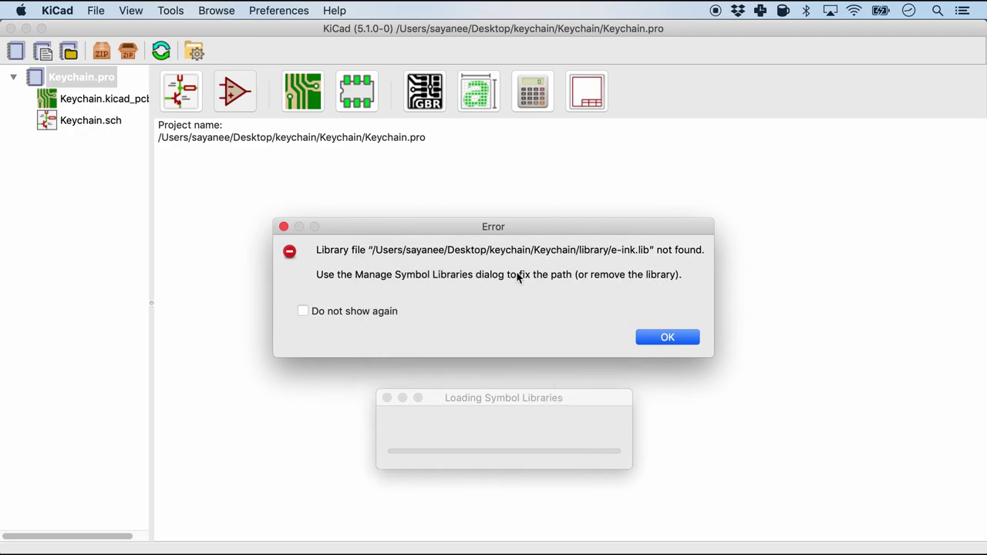
click(668, 338)
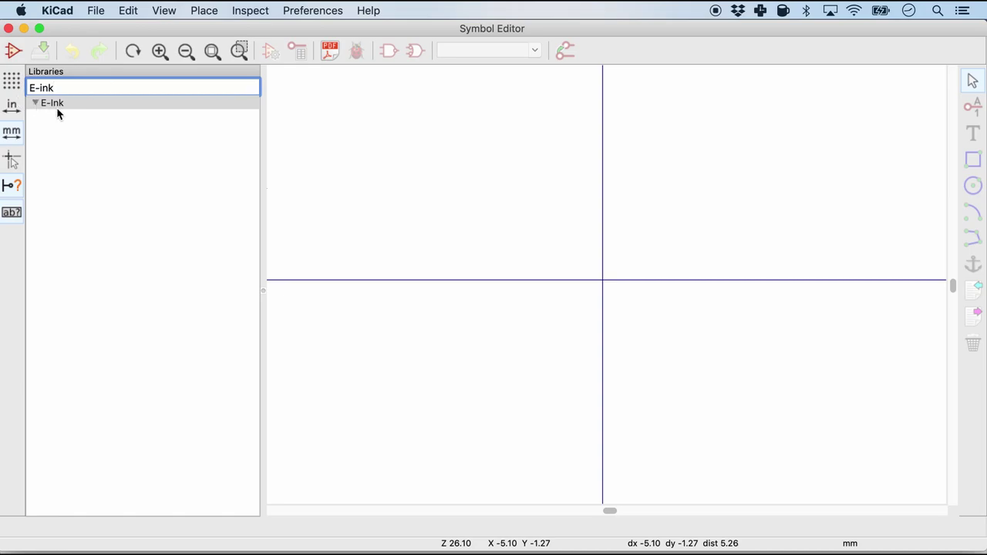
Create a new symbol named Waveshare_1.54inch_E-Ink in the E-Ink library.
right_click(60, 108)
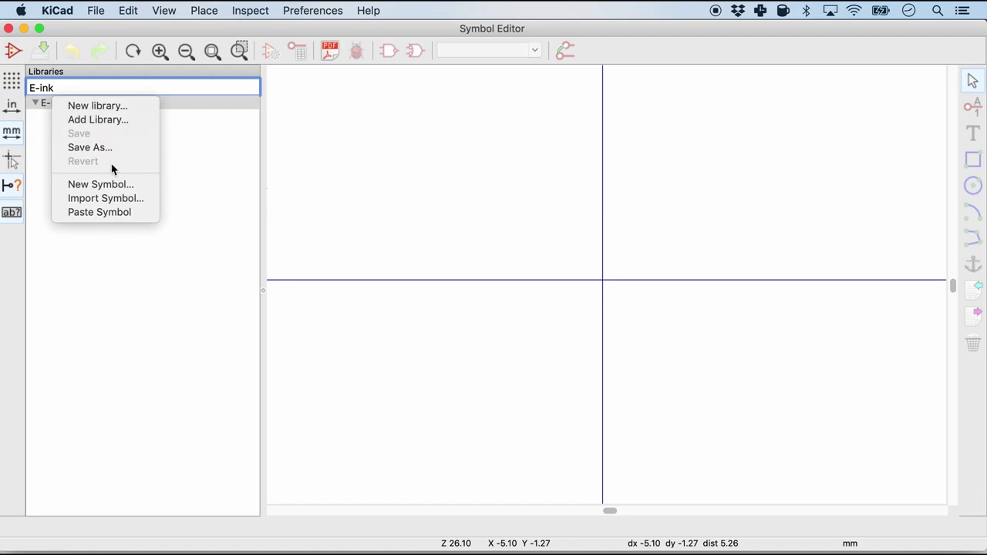
click(109, 186)
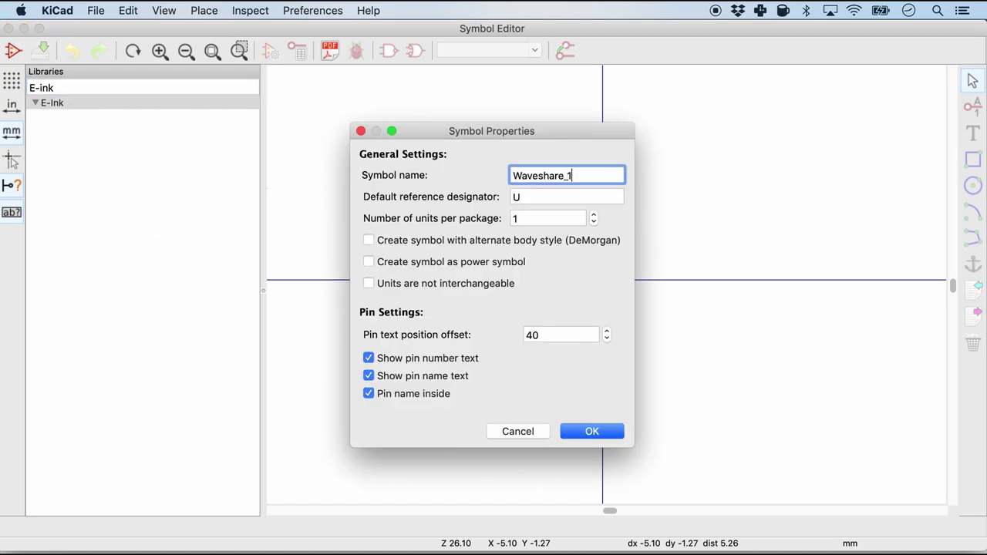
text(Waveshare_1.54inch_E-Ink)
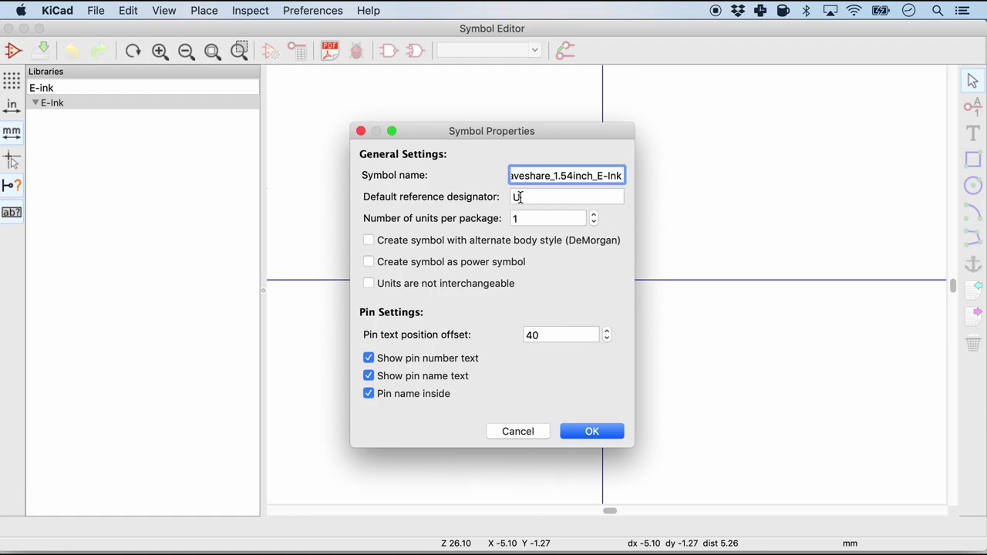
Confirm the new symbol, then list the library folder to verify e-ink.dcm and e-ink.lib exist.
click(610, 433)
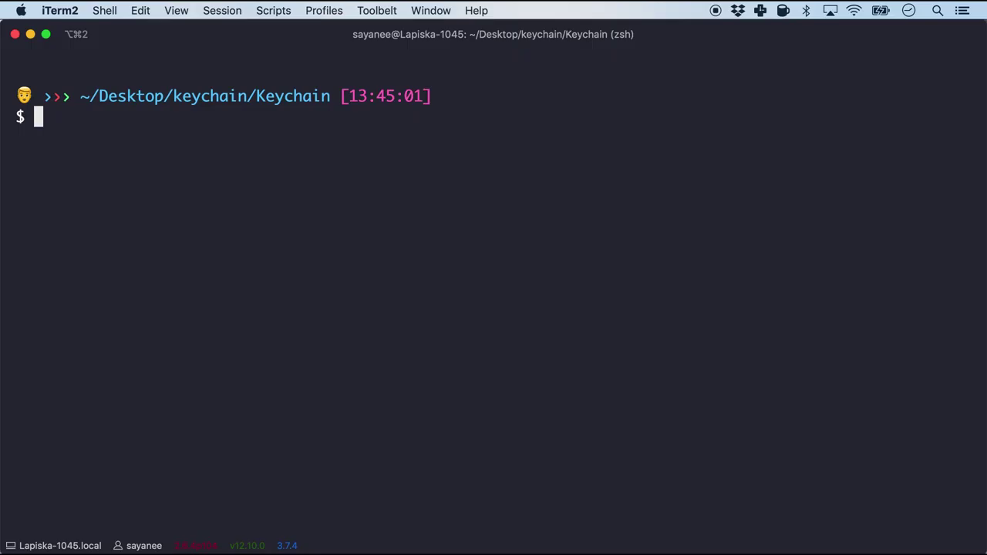
text(ll lib)
key(Tab)
key(Return)
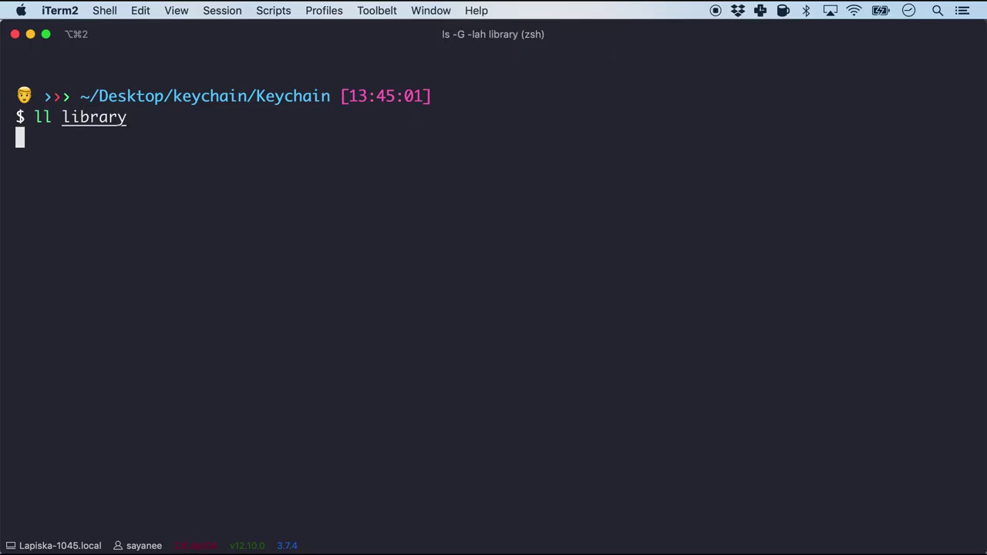
drag(559, 262, 466, 244)
click(489, 181)
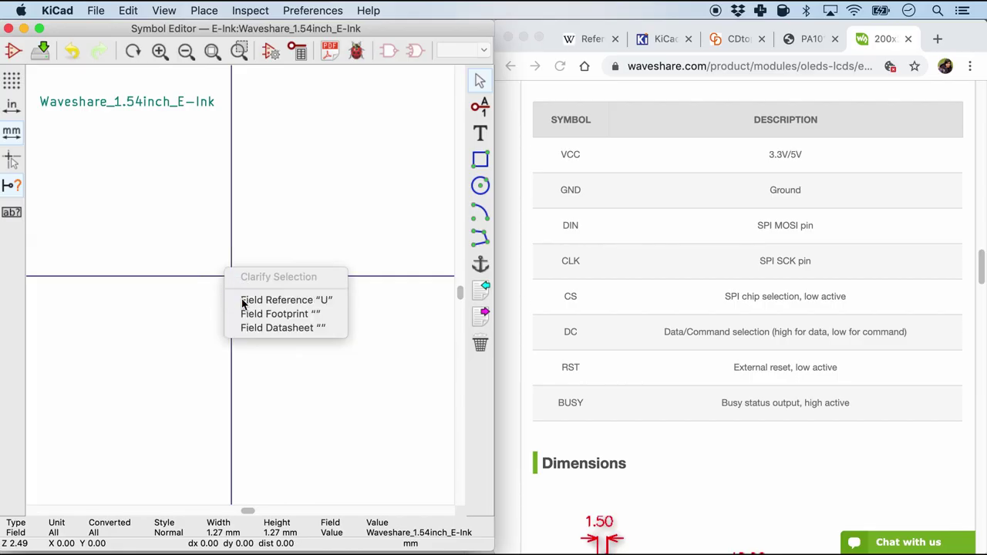
Move the U reference under the name and place VCC pin 1 and GND pin 2.
click(244, 300)
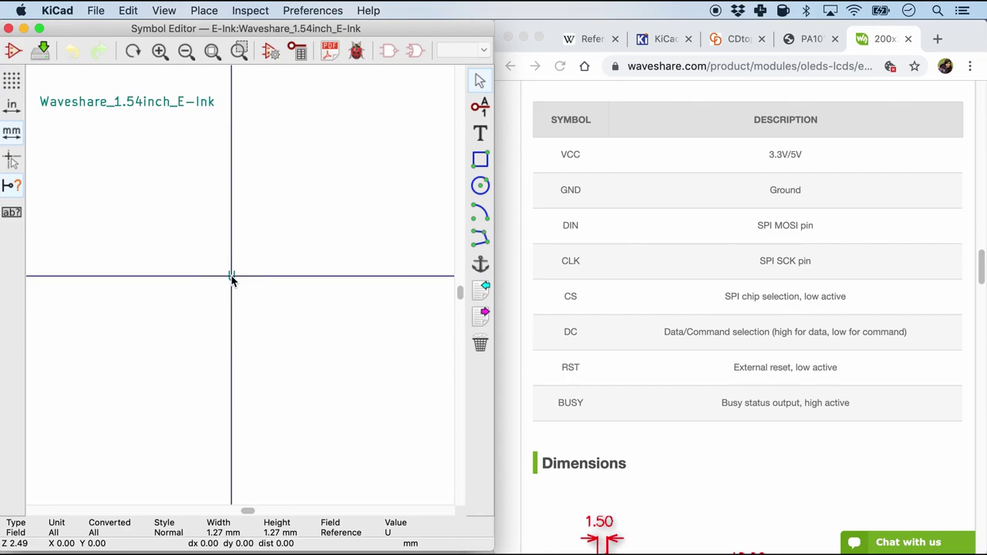
drag(231, 275, 49, 121)
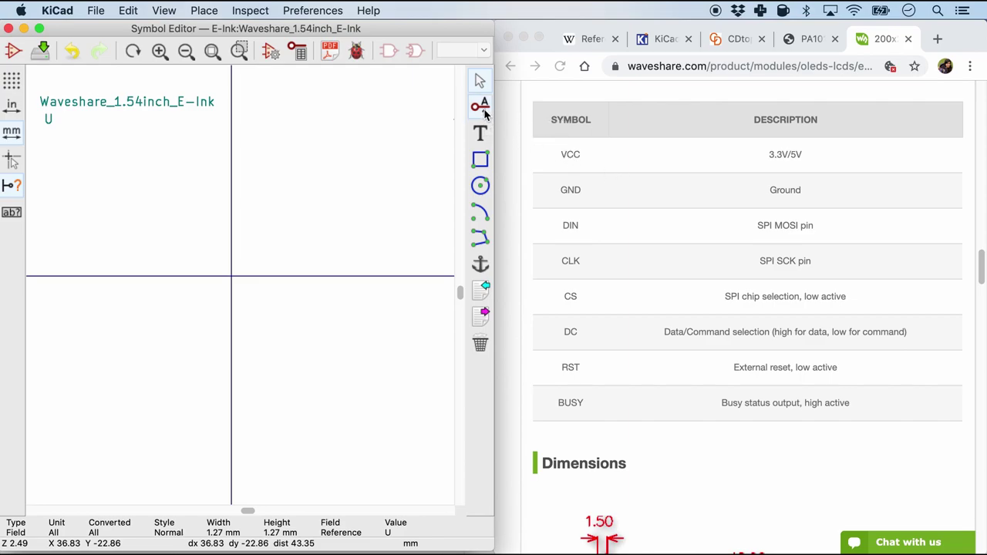
click(481, 108)
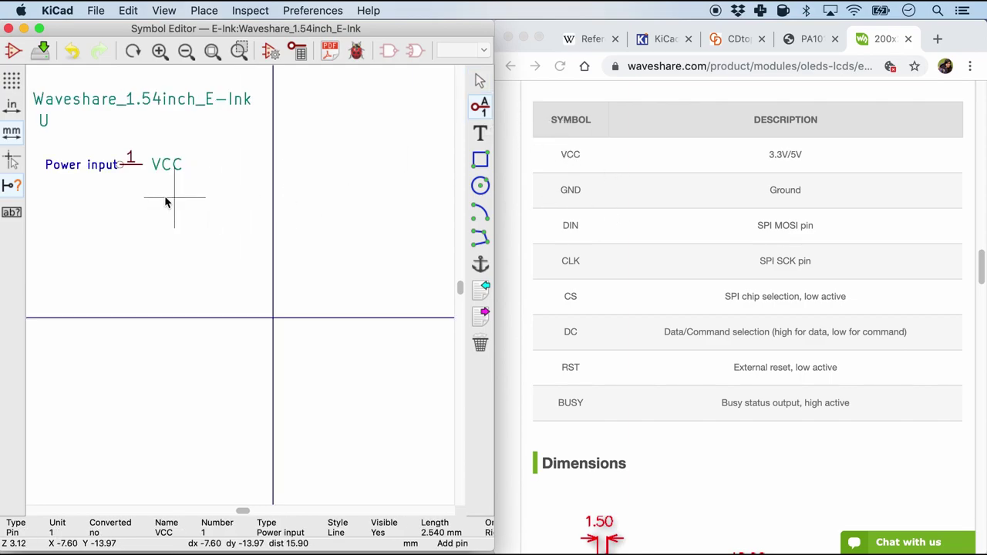
click(113, 191)
text(GND)
key(Tab)
text(2)
click(419, 417)
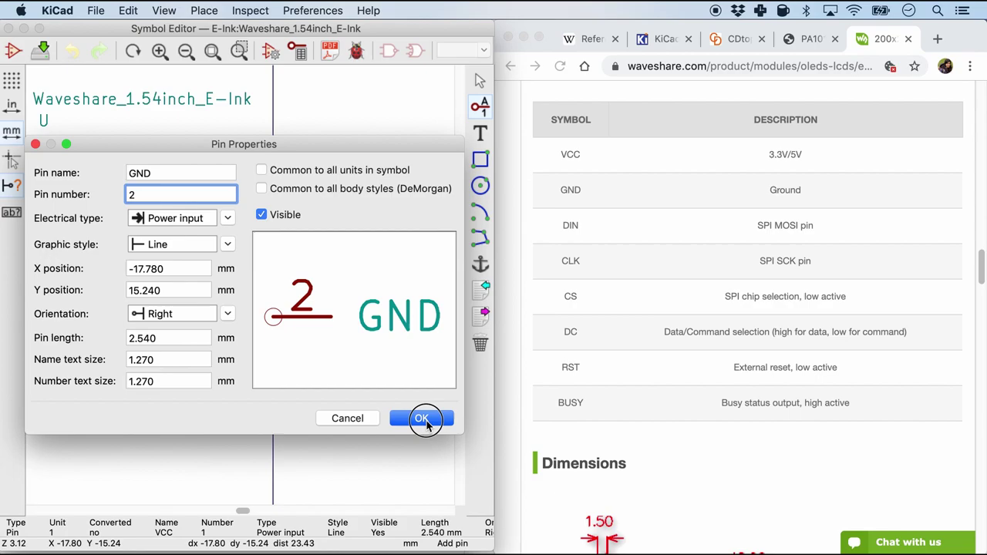
click(113, 180)
Add DIN as pin 3 and CLK as pin 4.
click(117, 195)
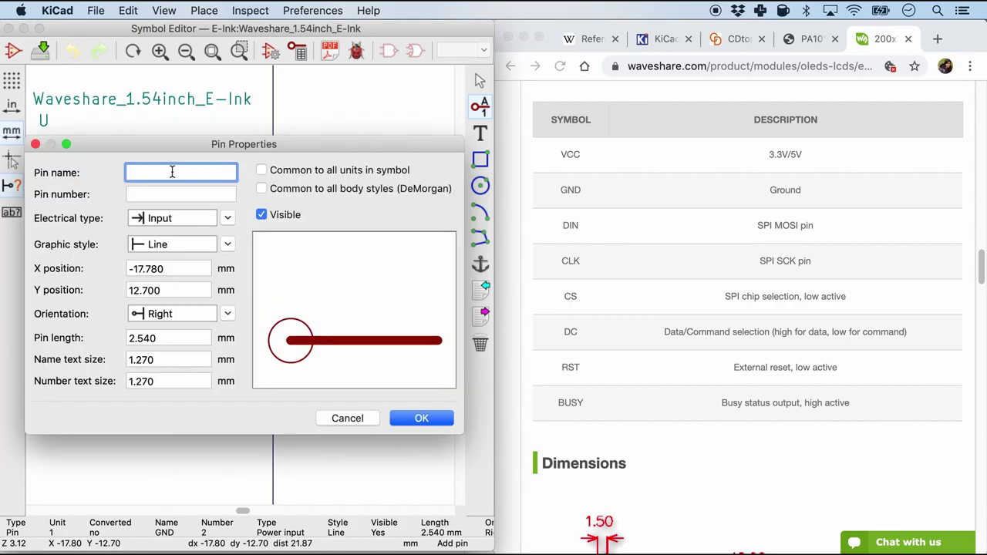
text(SPI_MOS)
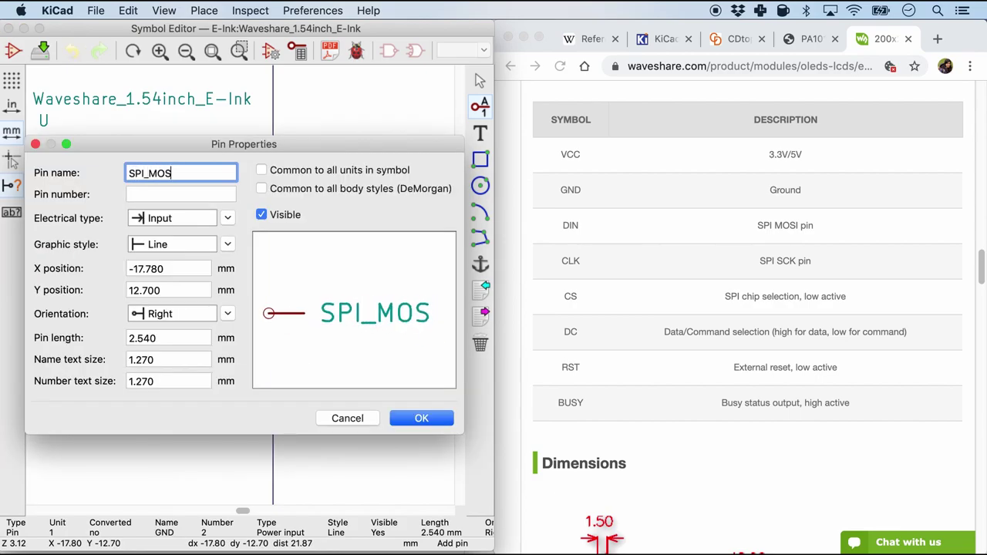
text(I)
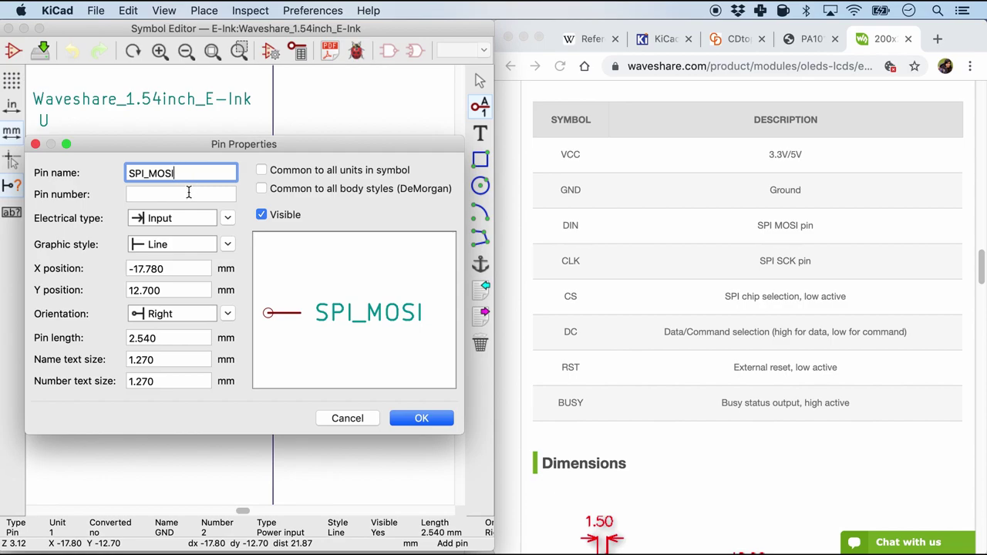
click(189, 194)
text(3)
key(shift+Tab)
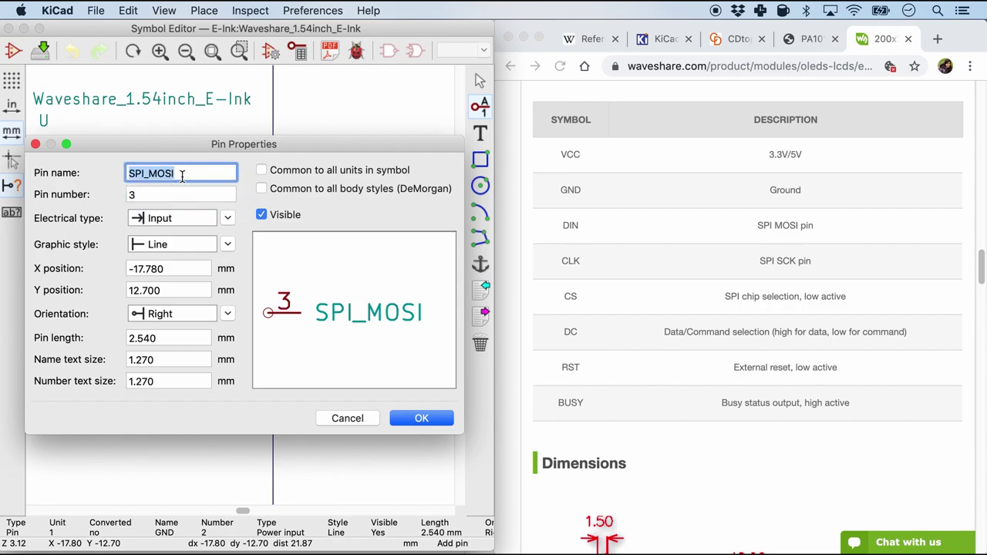
text(DIN)
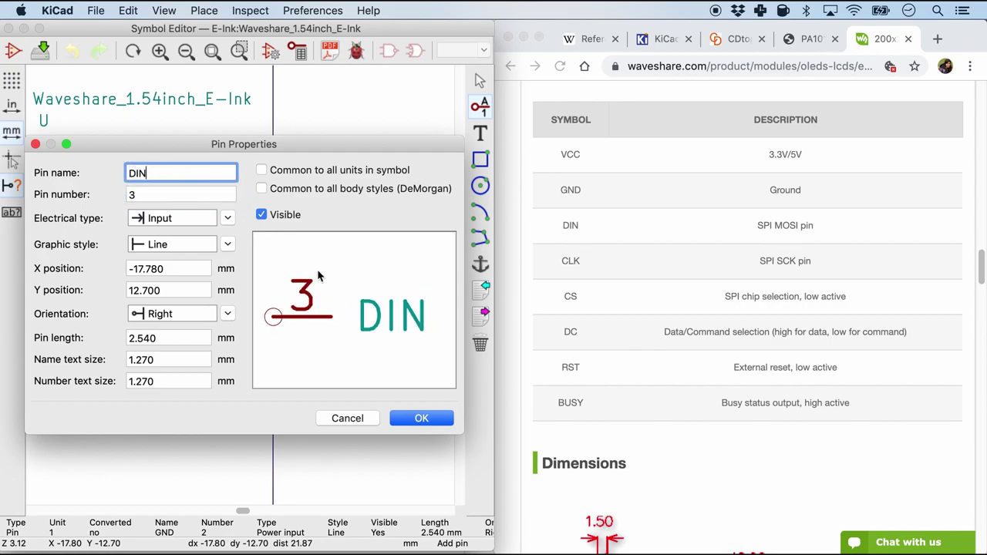
click(439, 422)
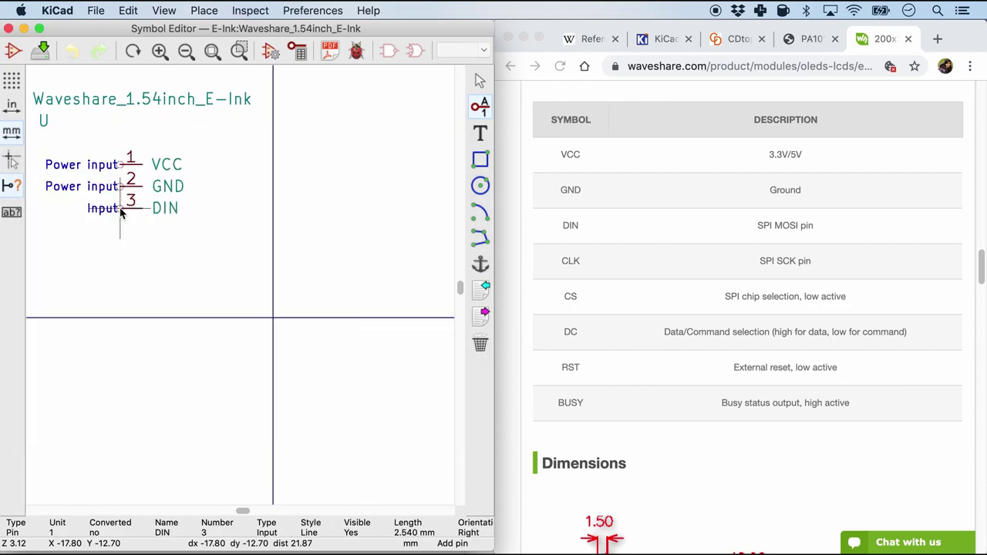
click(123, 222)
text(CLK)
click(185, 193)
text(4)
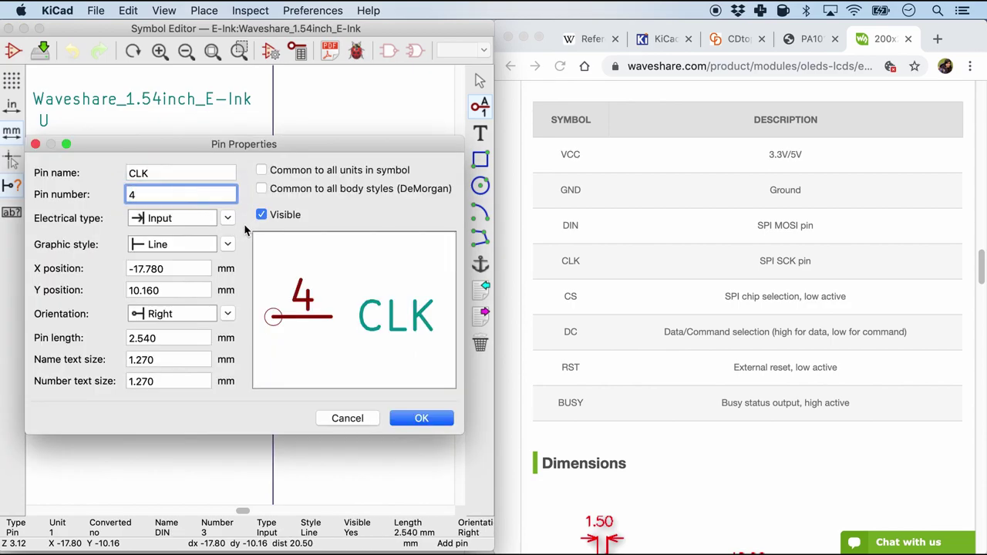
click(415, 419)
Add ~CS as bidirectional pin 5.
text(CS)
key(Tab)
text(5)
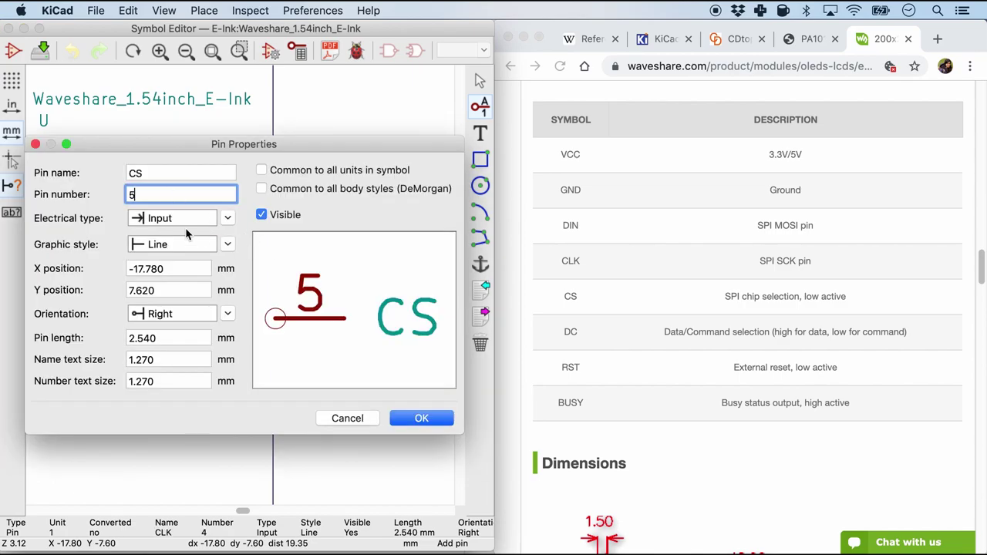
click(129, 173)
text(~)
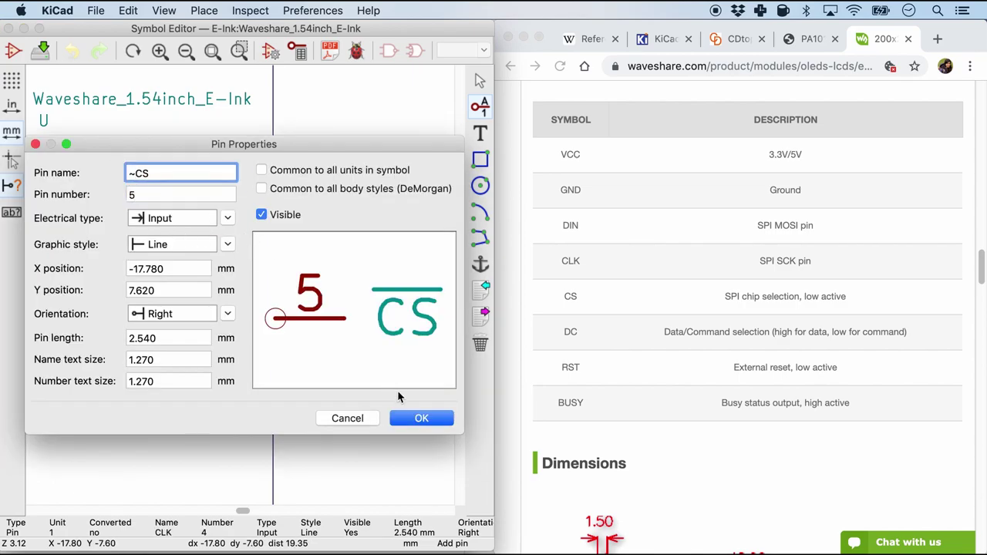
click(179, 218)
click(207, 264)
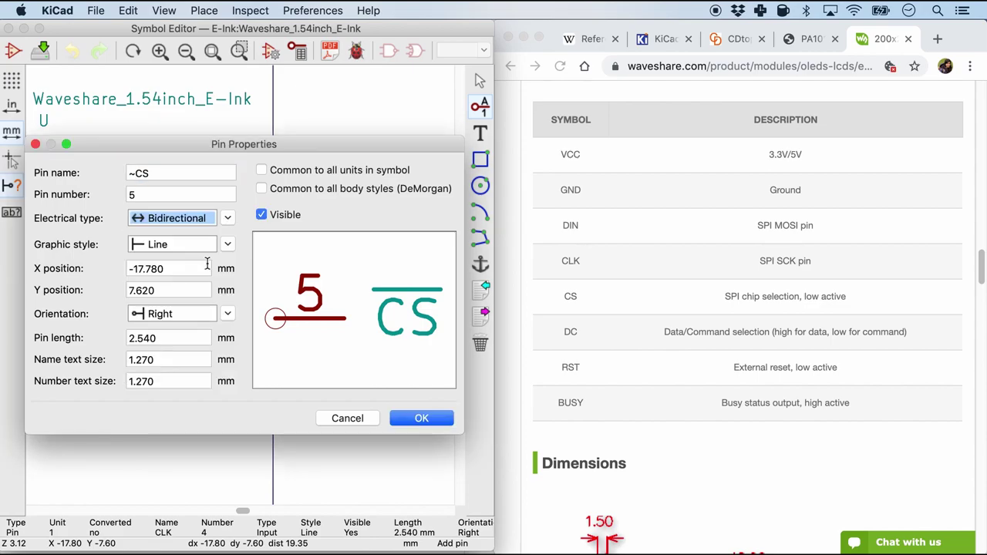
click(445, 427)
Add DC as pin 6 and ~RST as bidirectional pin 7.
click(160, 171)
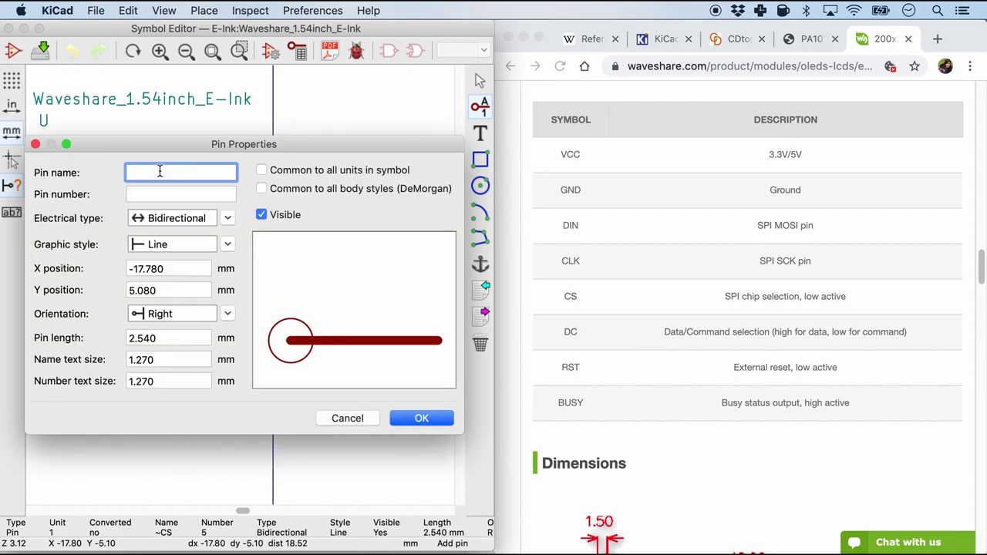
text(DC)
click(179, 196)
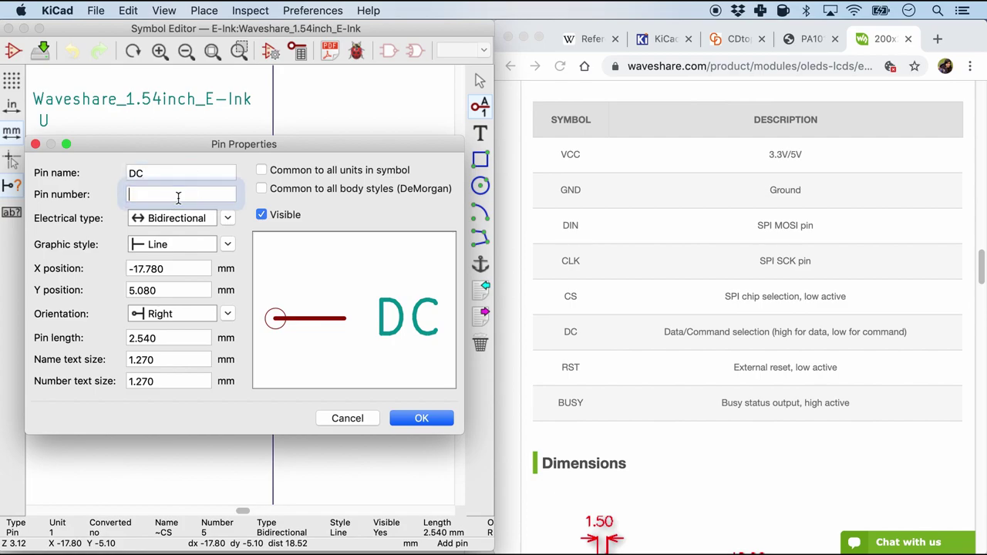
text(6)
click(414, 419)
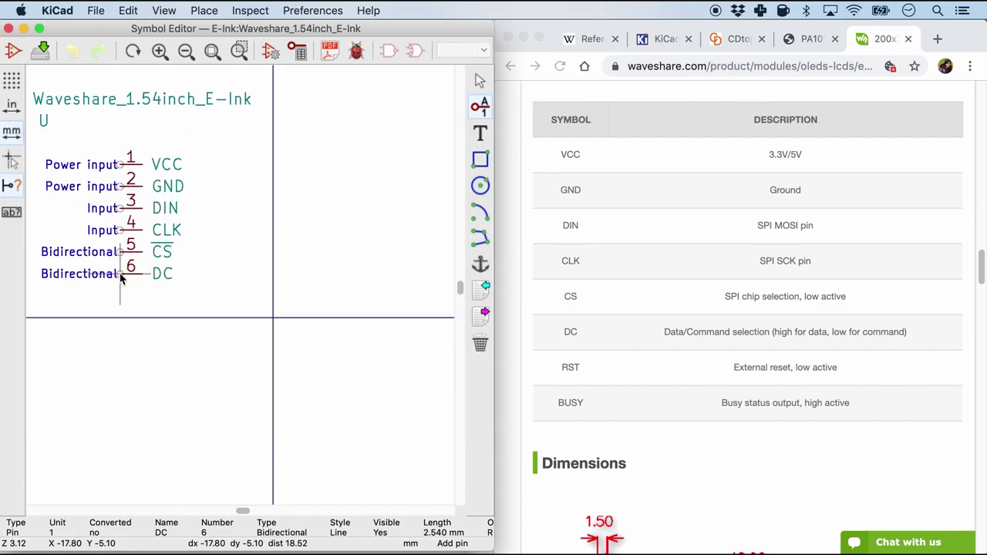
click(166, 179)
text(RST)
click(164, 198)
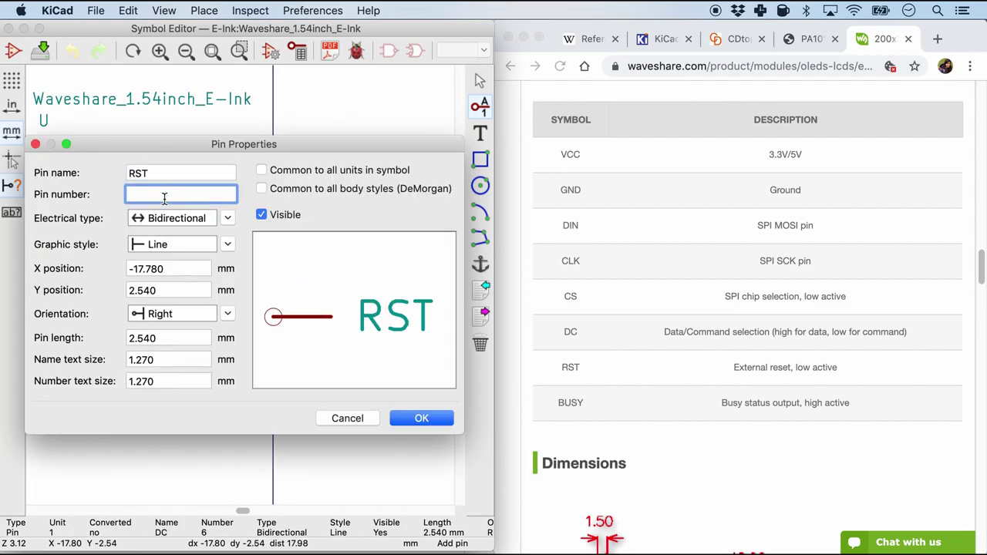
text(7)
click(228, 219)
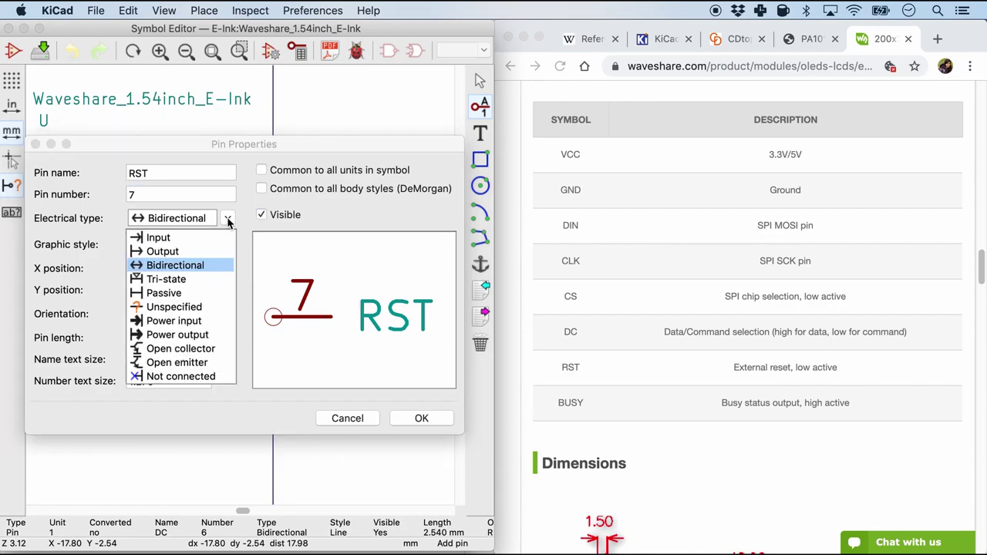
click(216, 265)
key(Left)
text(~)
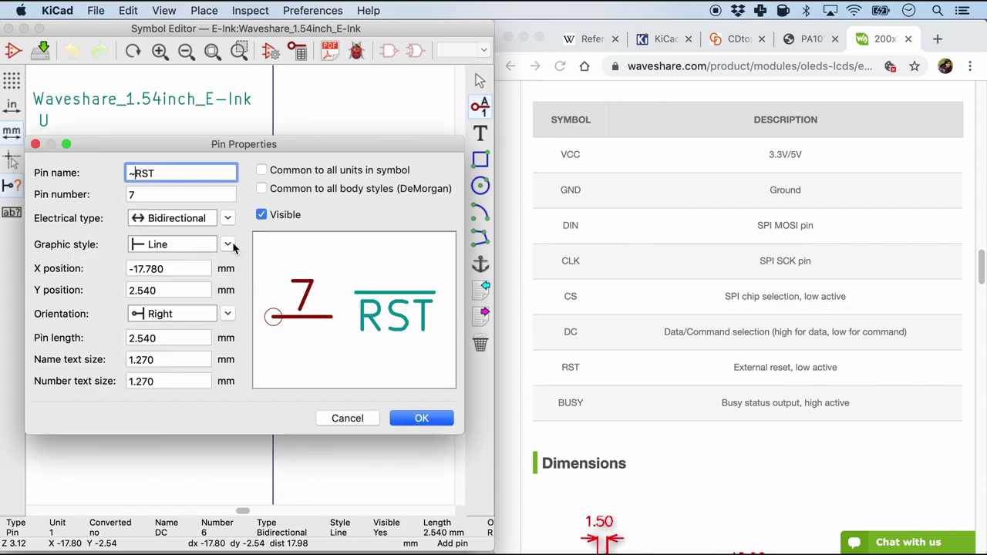
click(421, 419)
Add BUSY as output pin 8.
click(124, 313)
text(BUSY)
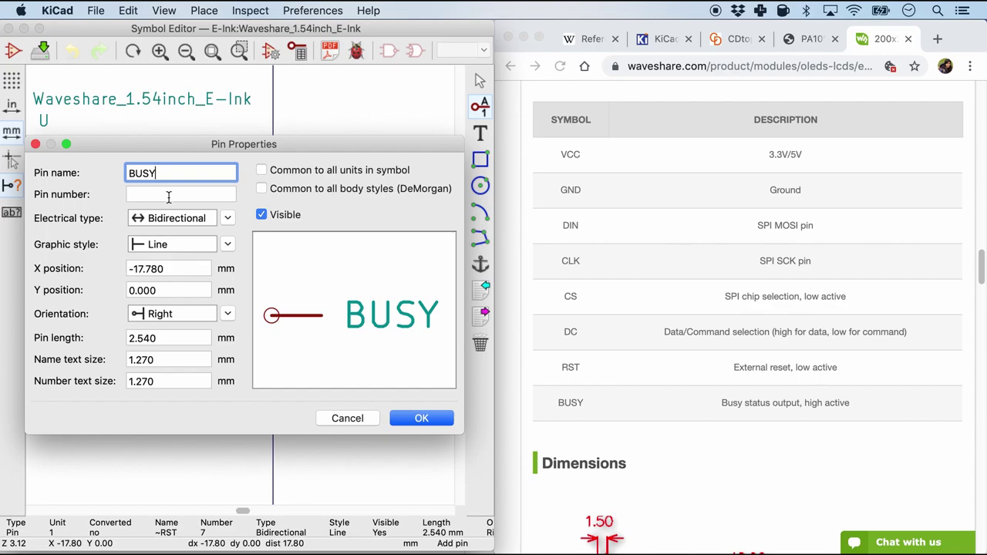
click(169, 196)
text(8)
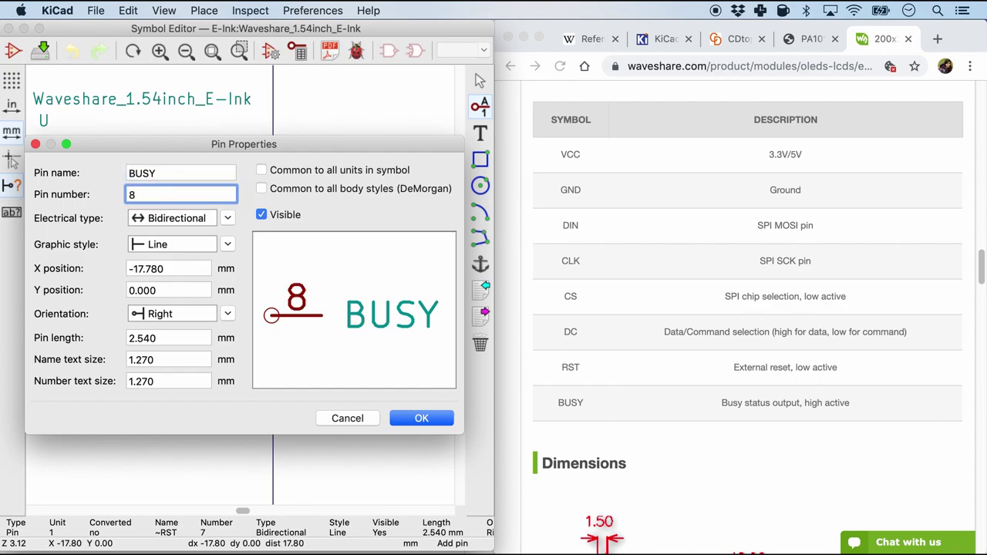
click(226, 218)
click(203, 252)
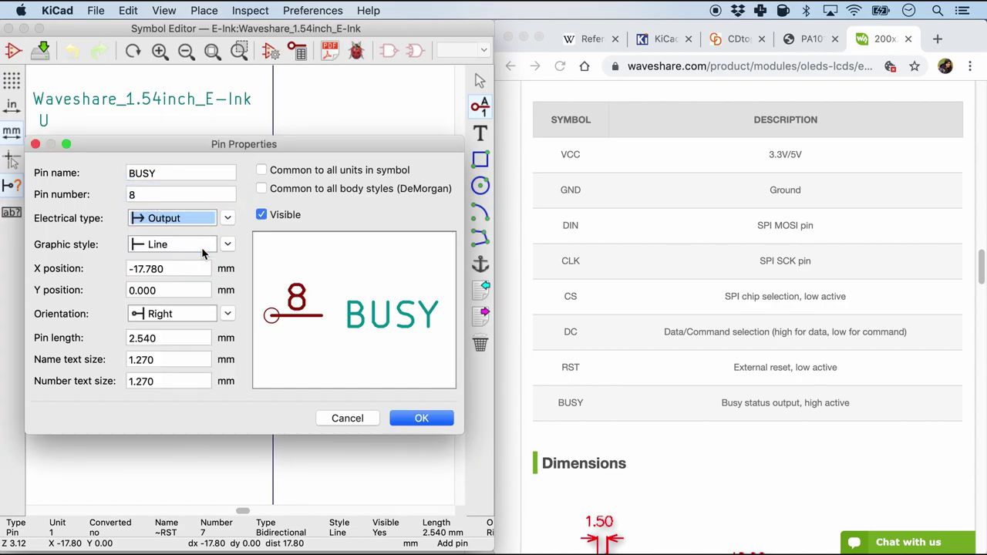
click(443, 423)
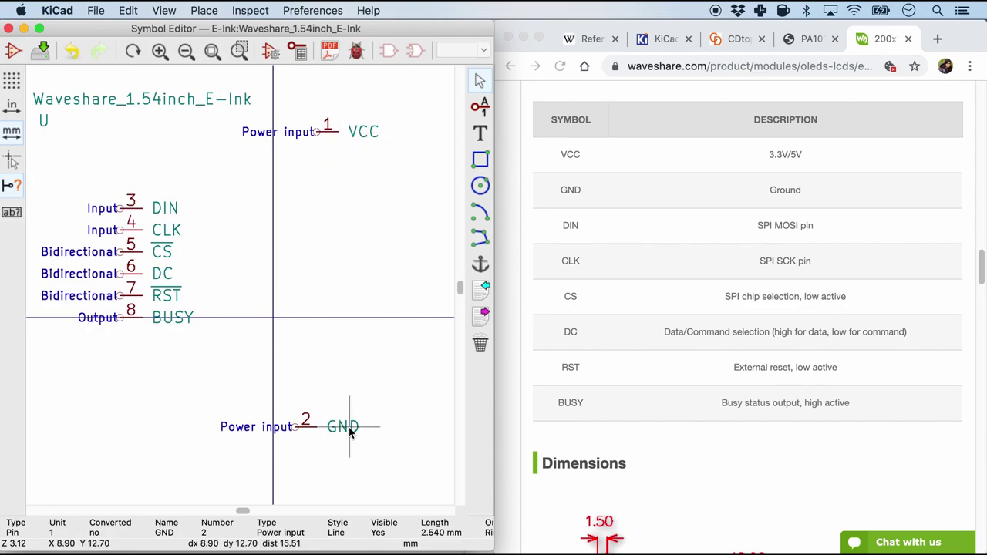
Stack DIN, CLK and CS on the left and move DC, RST and BUSY right.
drag(163, 207, 168, 185)
drag(168, 230, 166, 208)
drag(164, 251, 166, 229)
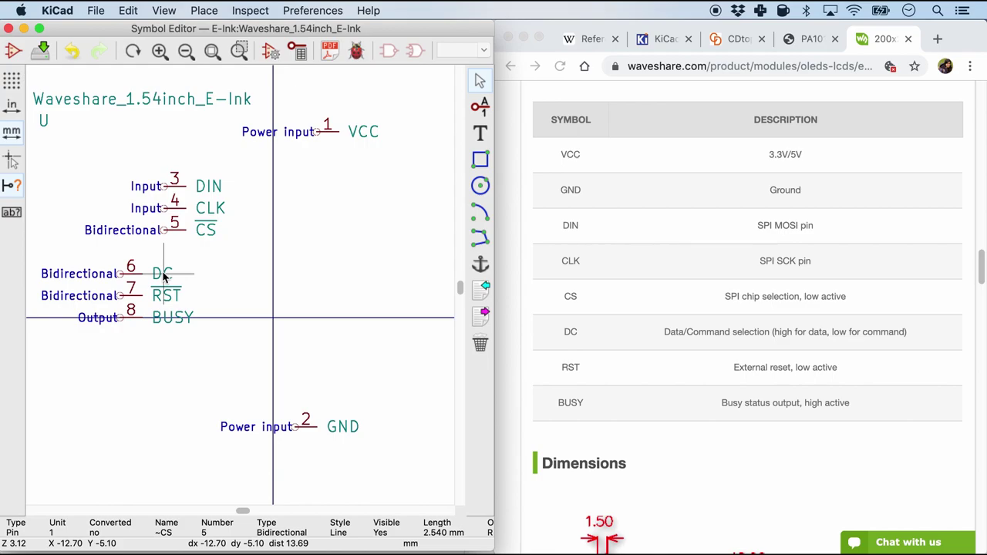
drag(164, 276, 383, 186)
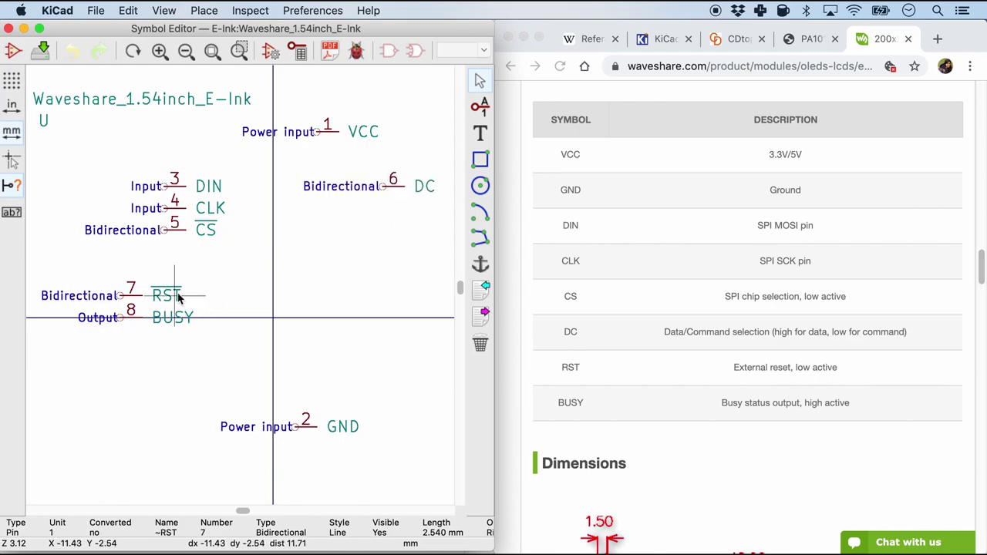
drag(178, 297, 383, 208)
drag(165, 318, 385, 232)
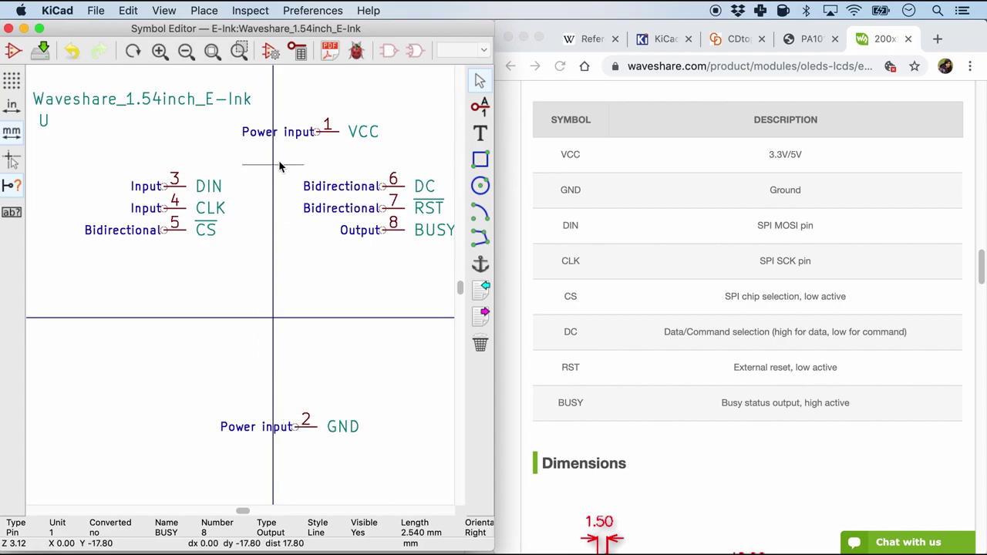
Rotate VCC and GND vertical and mirror DC, ~RST and BUSY to face inward.
drag(328, 133, 272, 158)
key(r)
key(r)
drag(297, 427, 271, 354)
drag(118, 162, 227, 276)
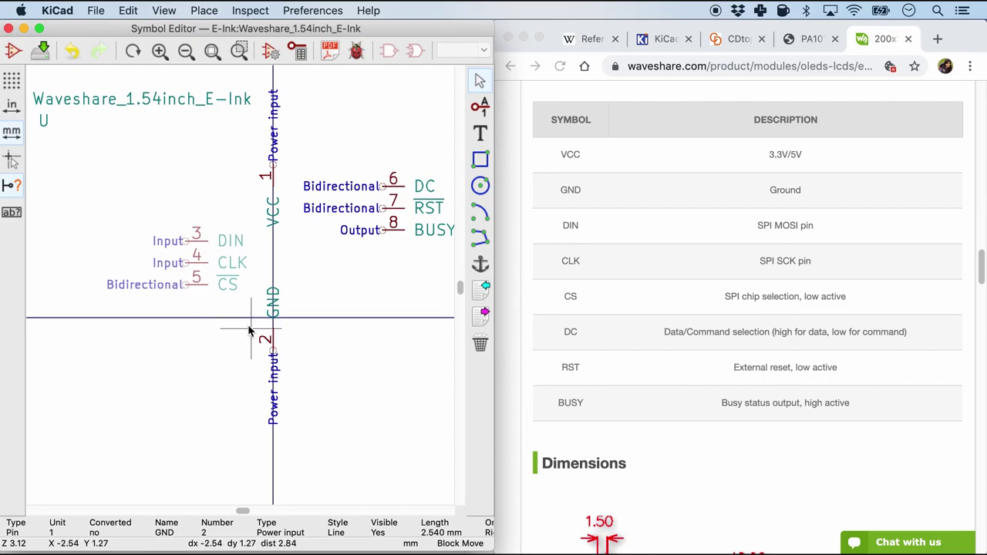
click(249, 330)
drag(258, 168, 451, 241)
key(y)
click(298, 231)
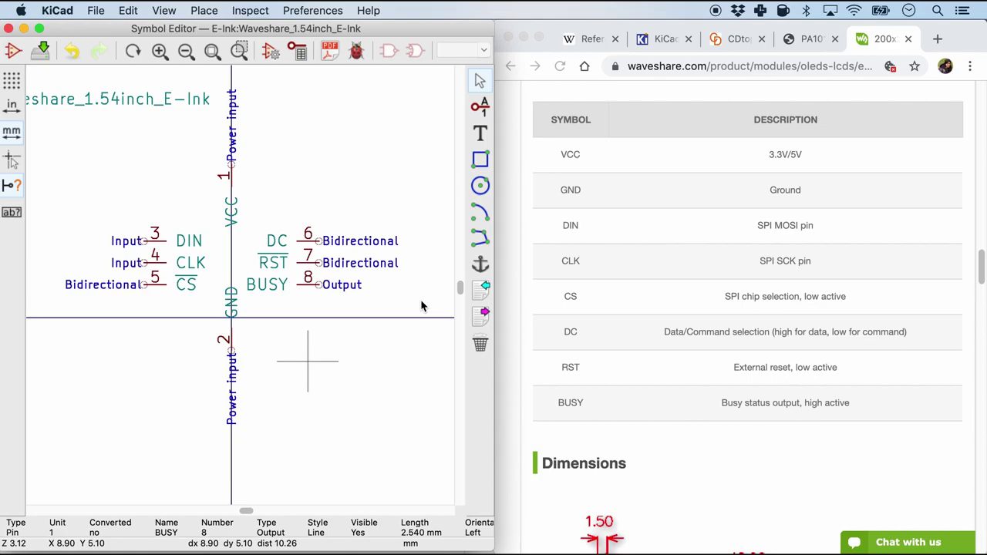
click(479, 163)
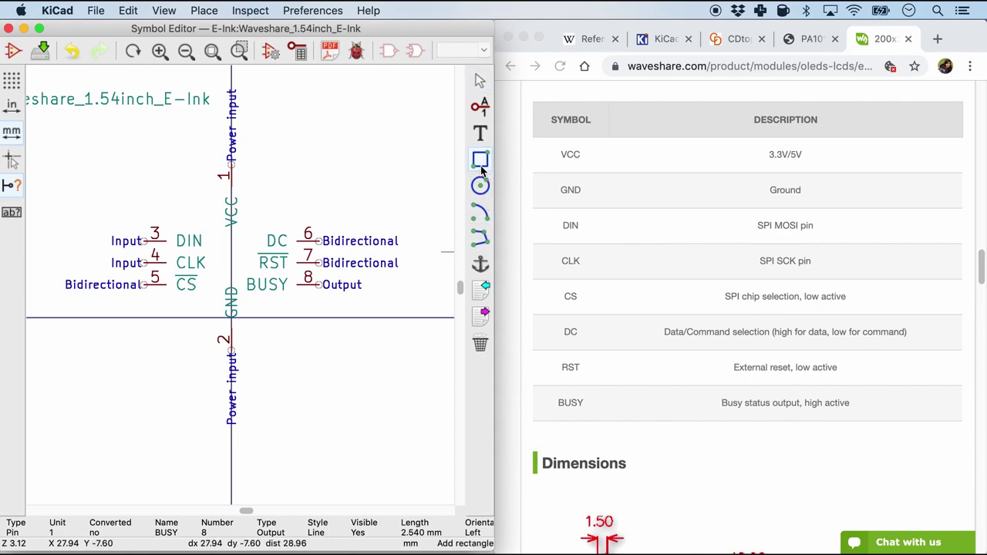
Draw a rectangle around all pins filled with the body background colour.
click(174, 202)
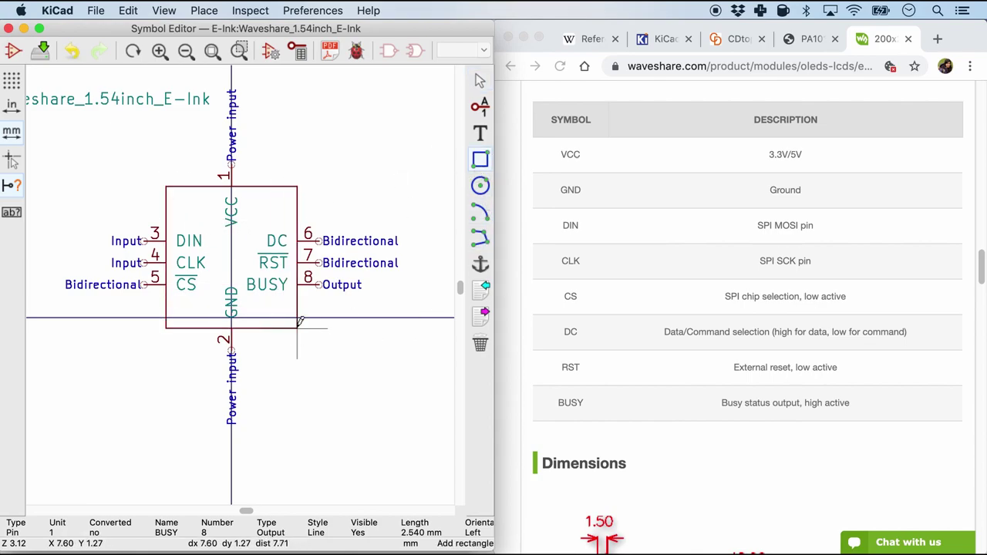
click(298, 325)
right_click(241, 287)
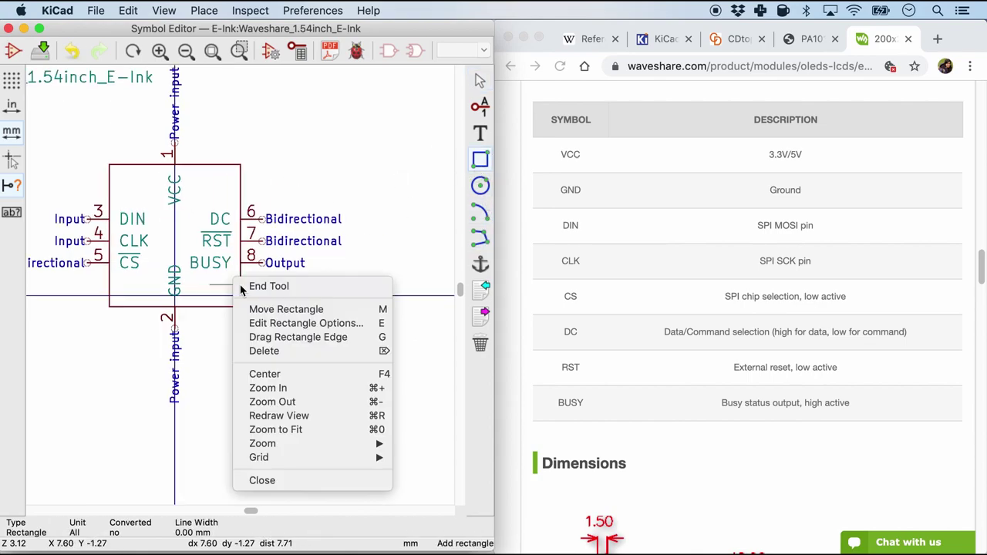
click(266, 324)
click(408, 291)
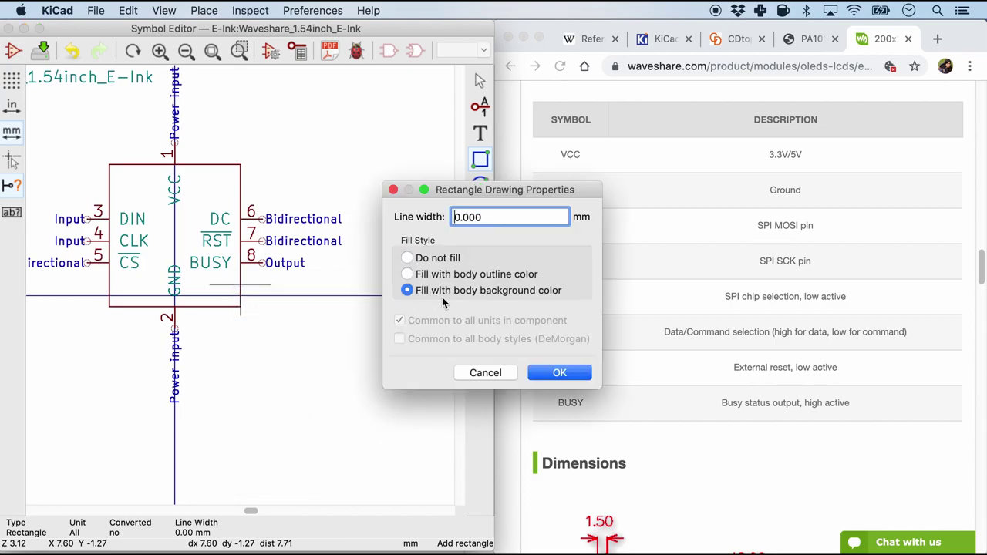
click(561, 374)
Move the U reference just above the box's top-left corner.
scroll(133, 231, down, 2)
drag(132, 231, 313, 379)
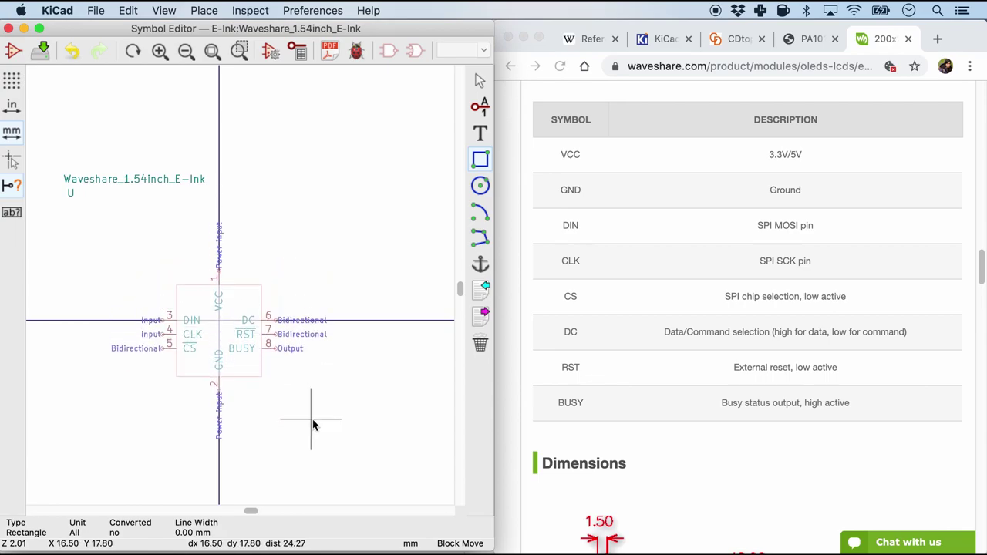
key(Escape)
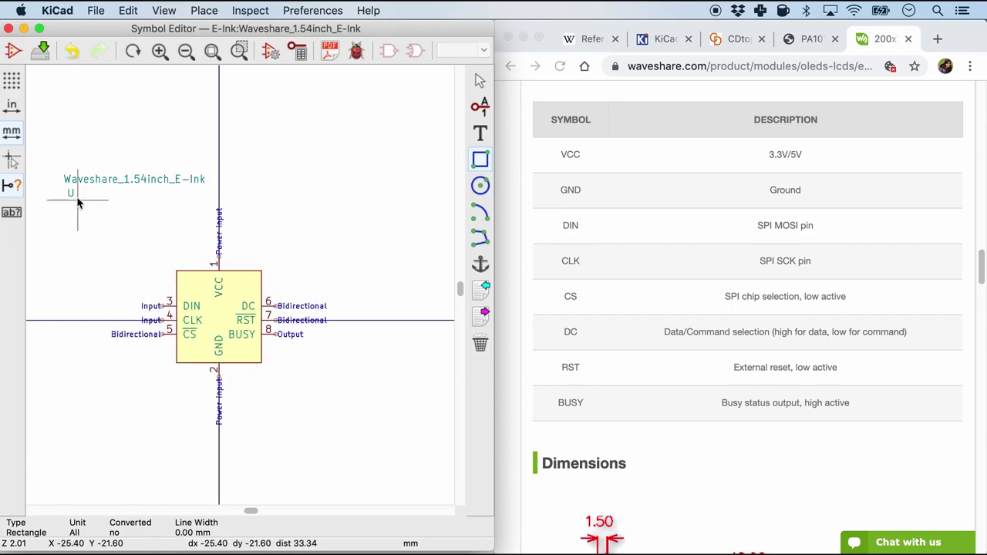
key(m)
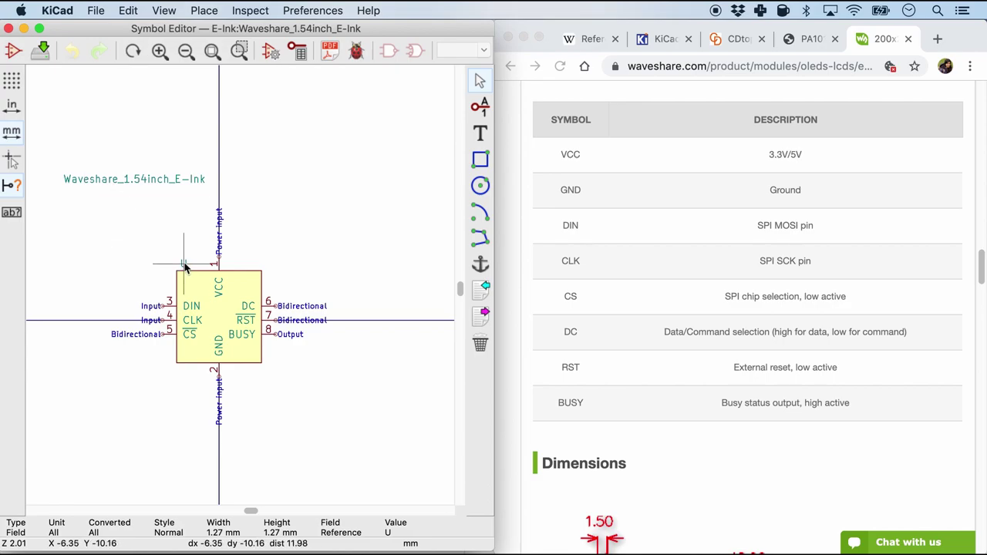
click(185, 266)
click(173, 179)
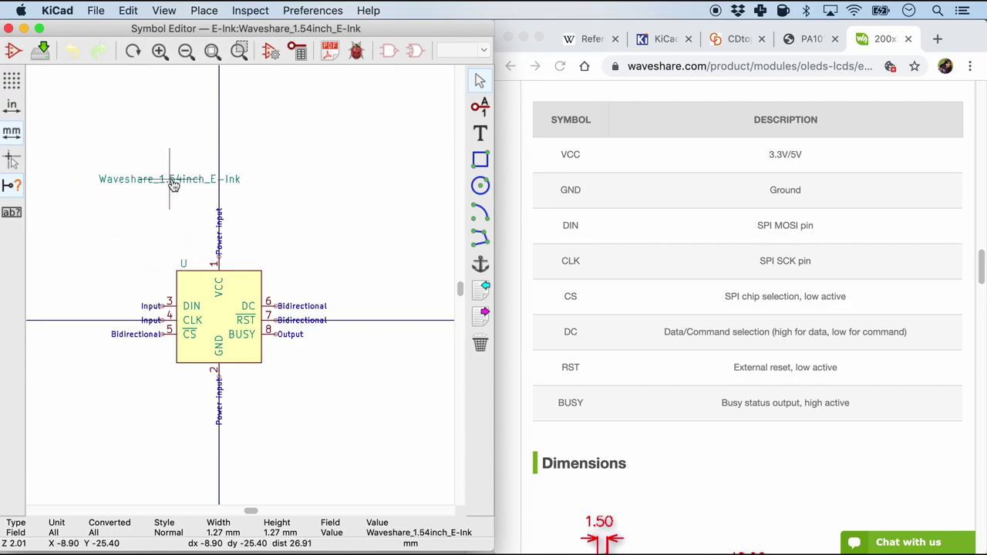
Place the Waveshare_1.54inch_E-Ink name below the box beside GND and maximize the editor.
key(m)
key(ctrl+alt+Return)
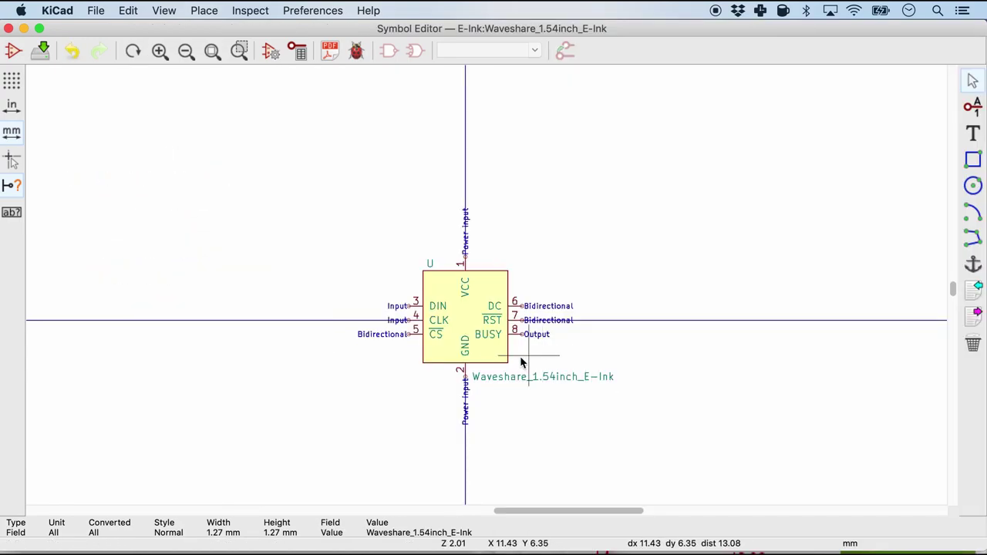
click(486, 287)
scroll(487, 287, up, 3)
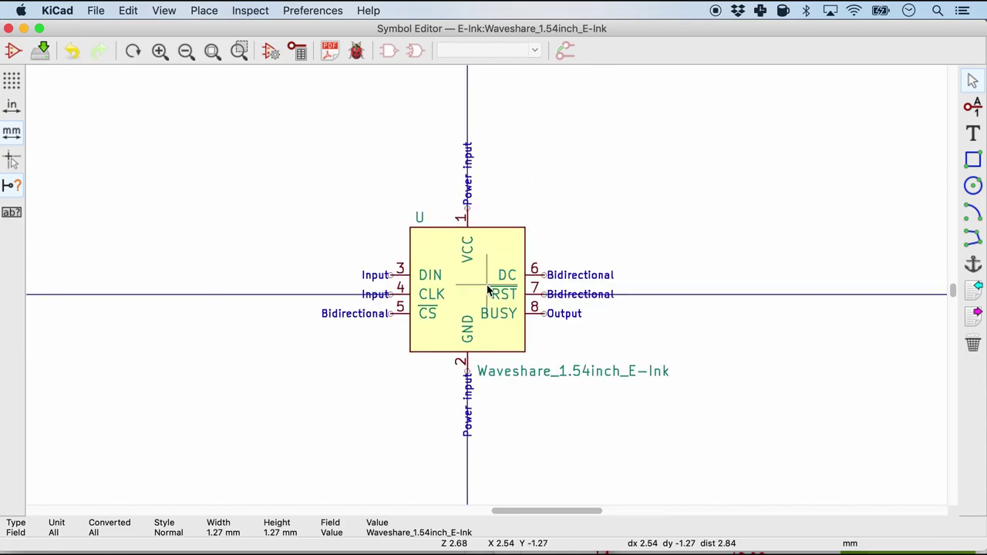